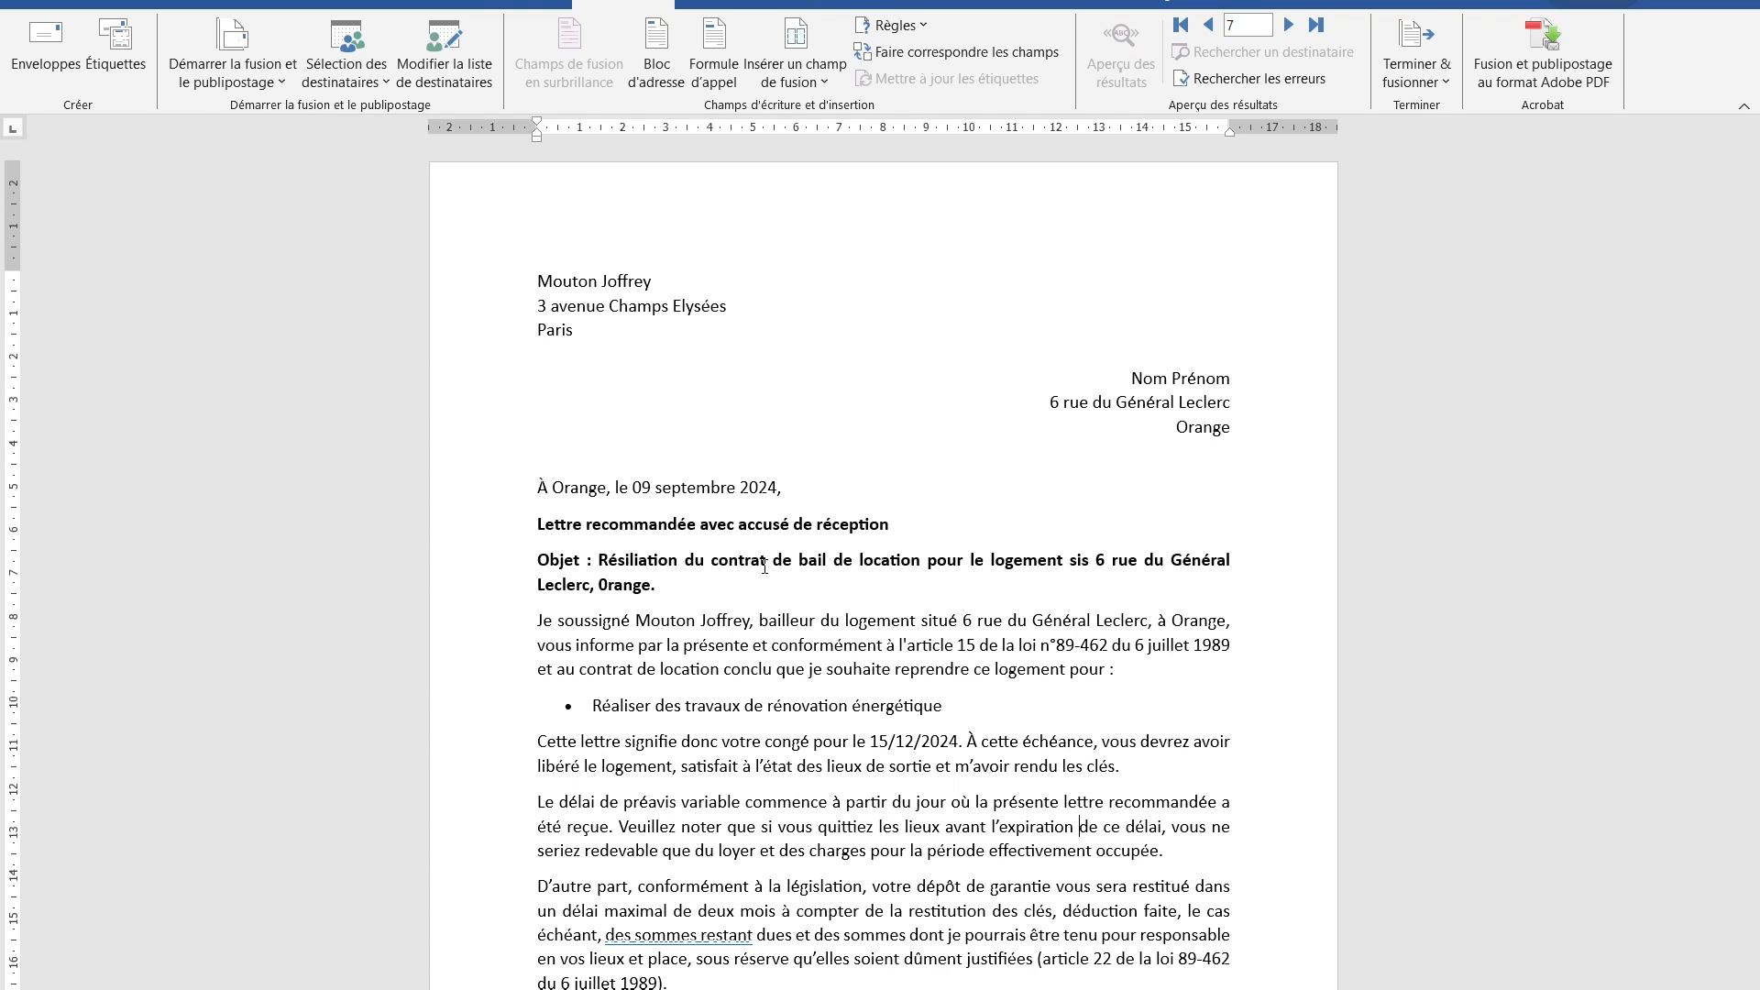
- Undo the last two edits to the notice-period sentence of the letter
scroll(850, 791, "down", 1)
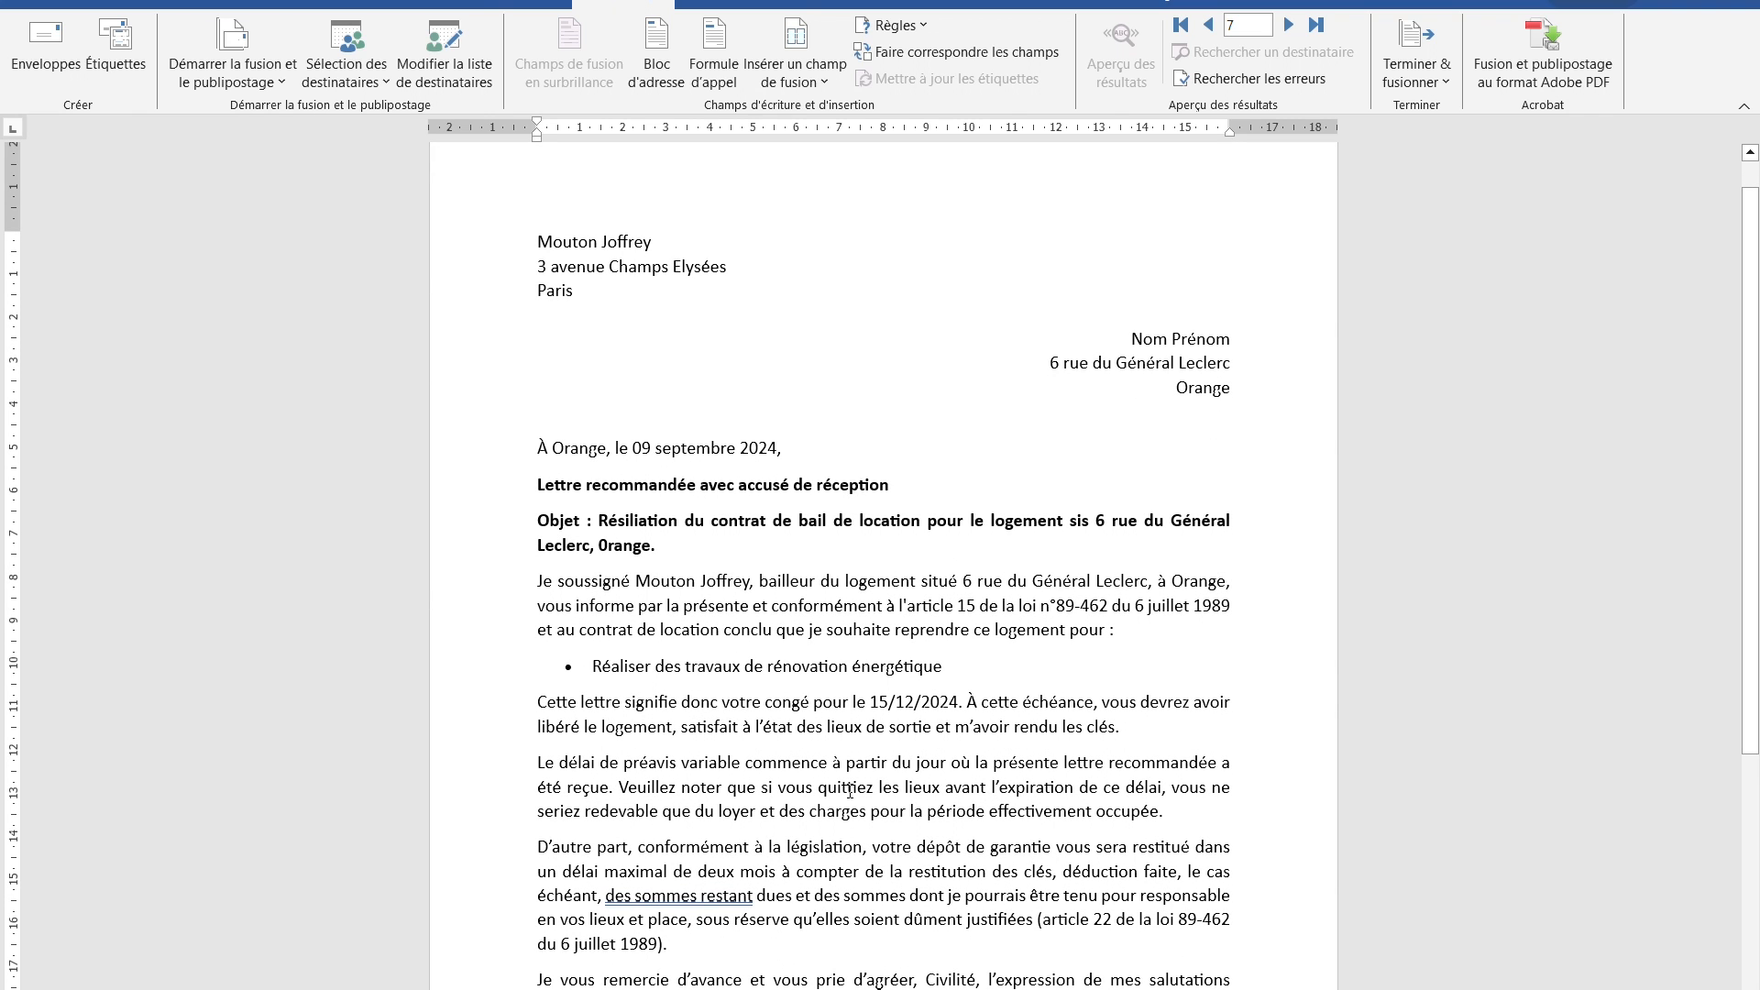
key("ctrl+z")
key("ctrl+z")
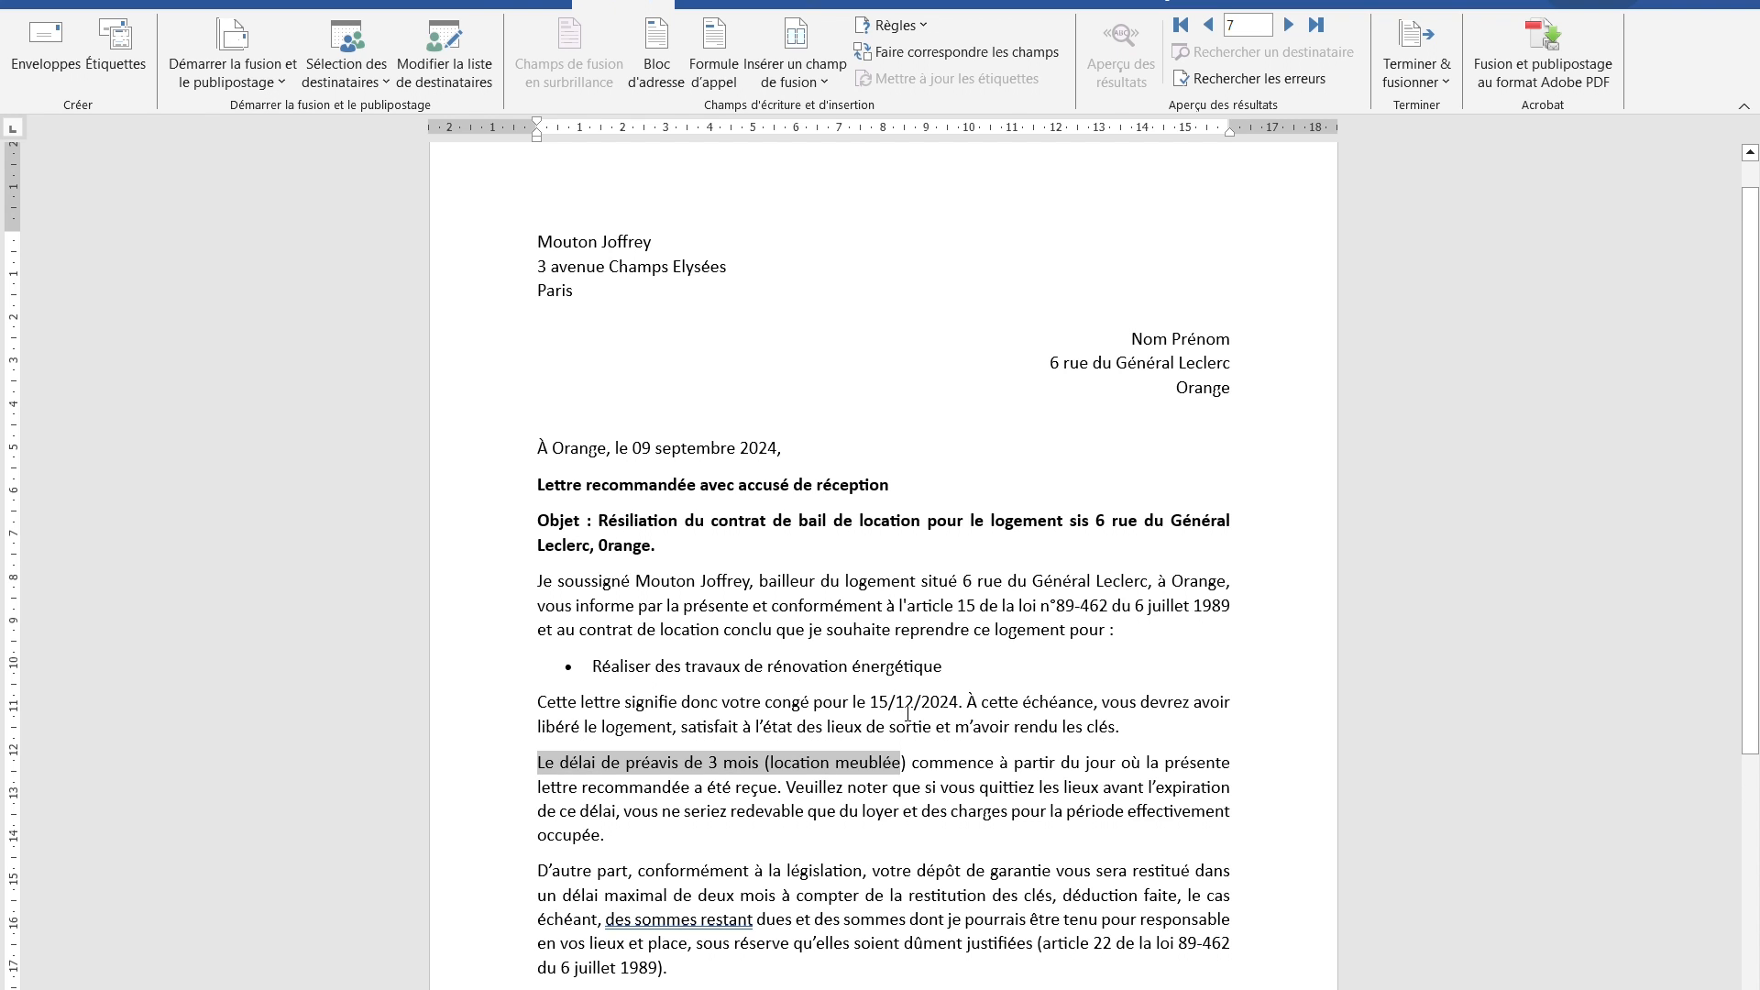
scroll(908, 713, "down", 3)
double_click(953, 890)
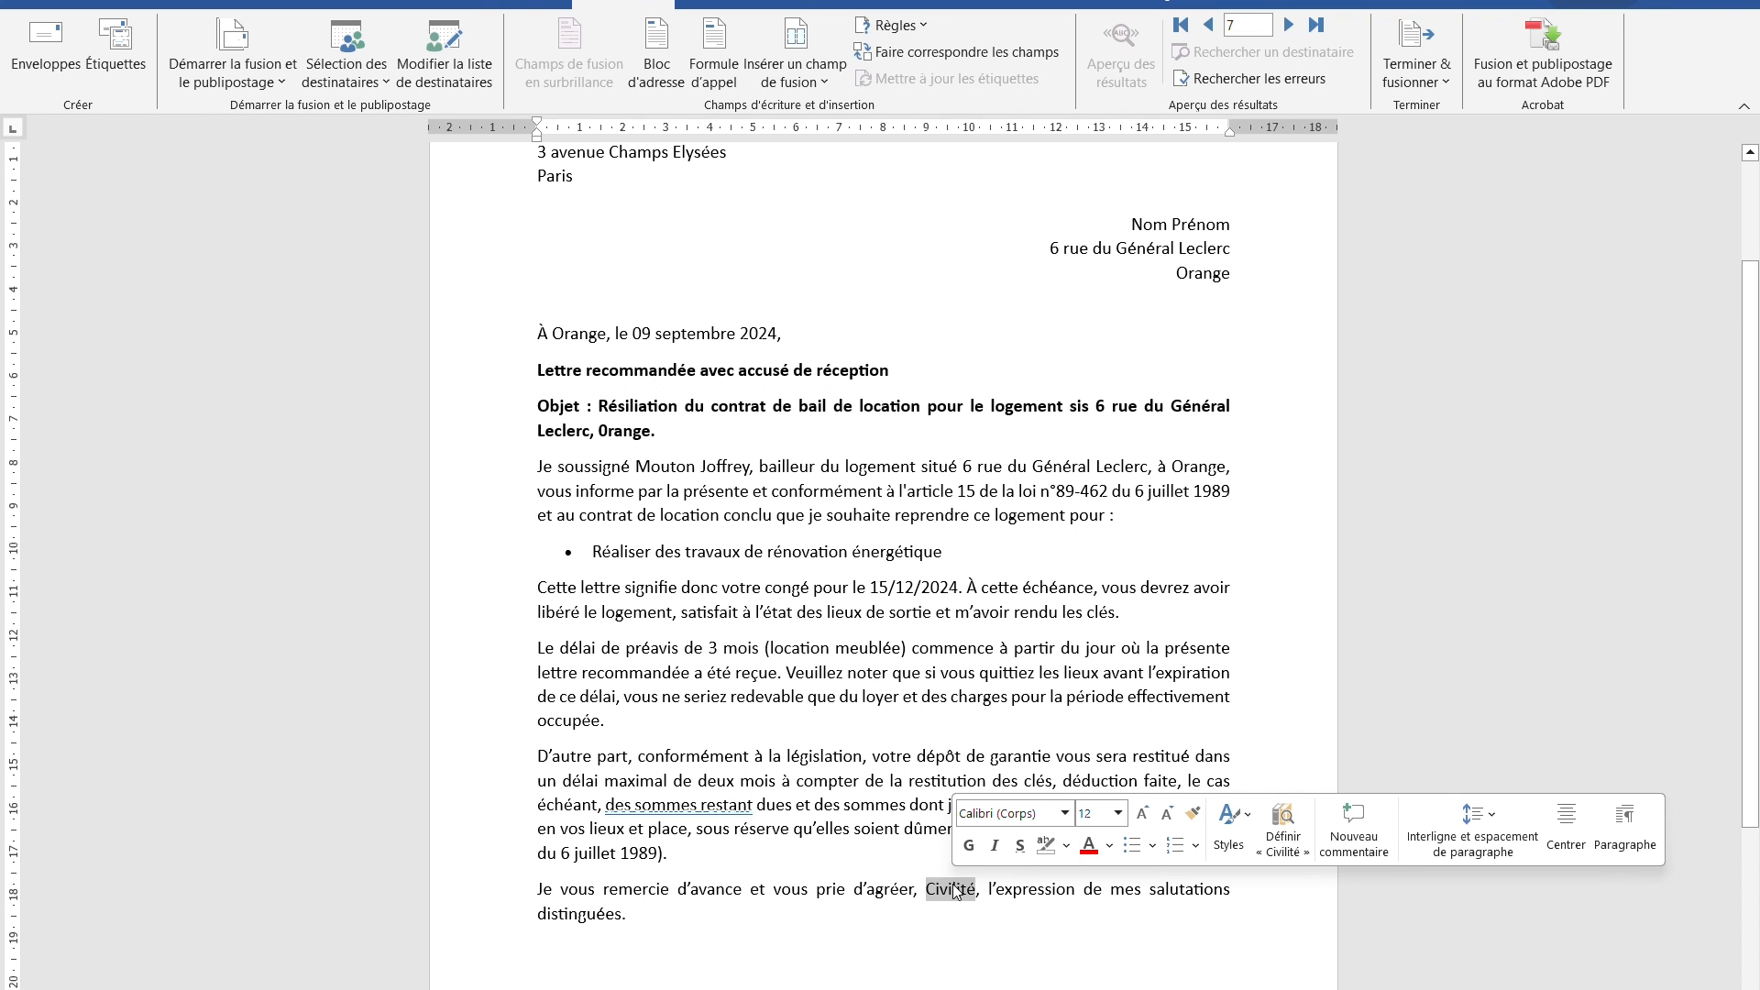
left_click(882, 591)
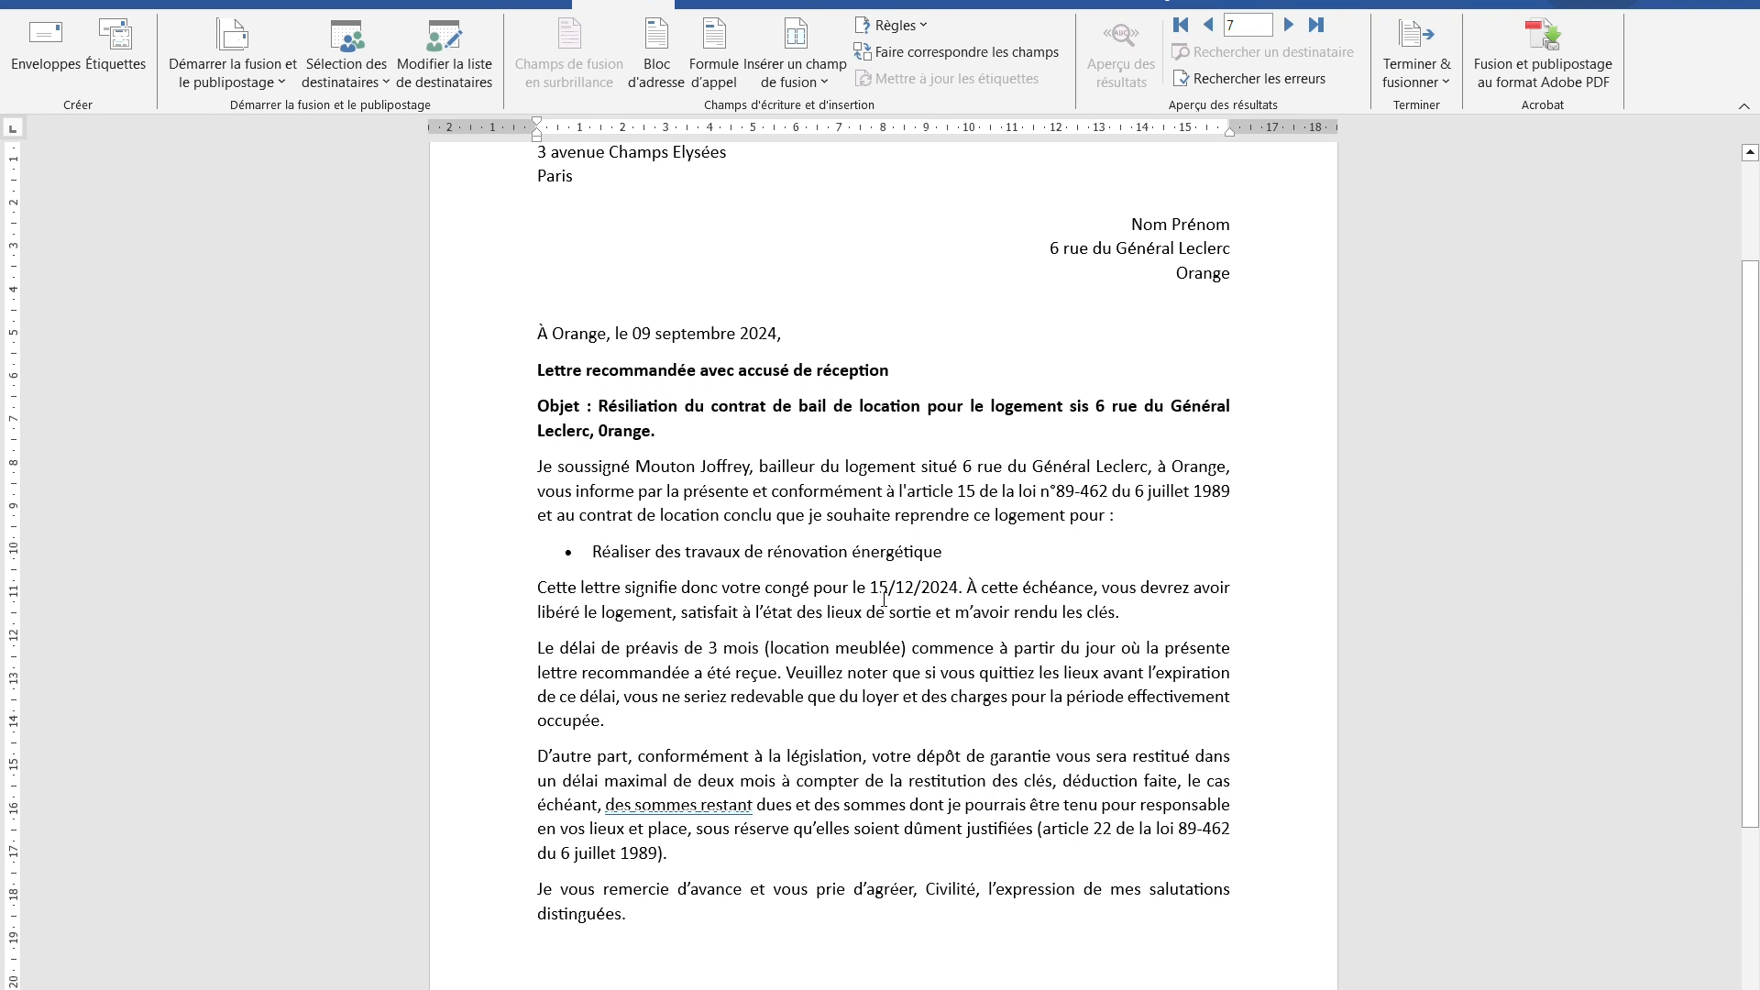
scroll(884, 597, "up", 1)
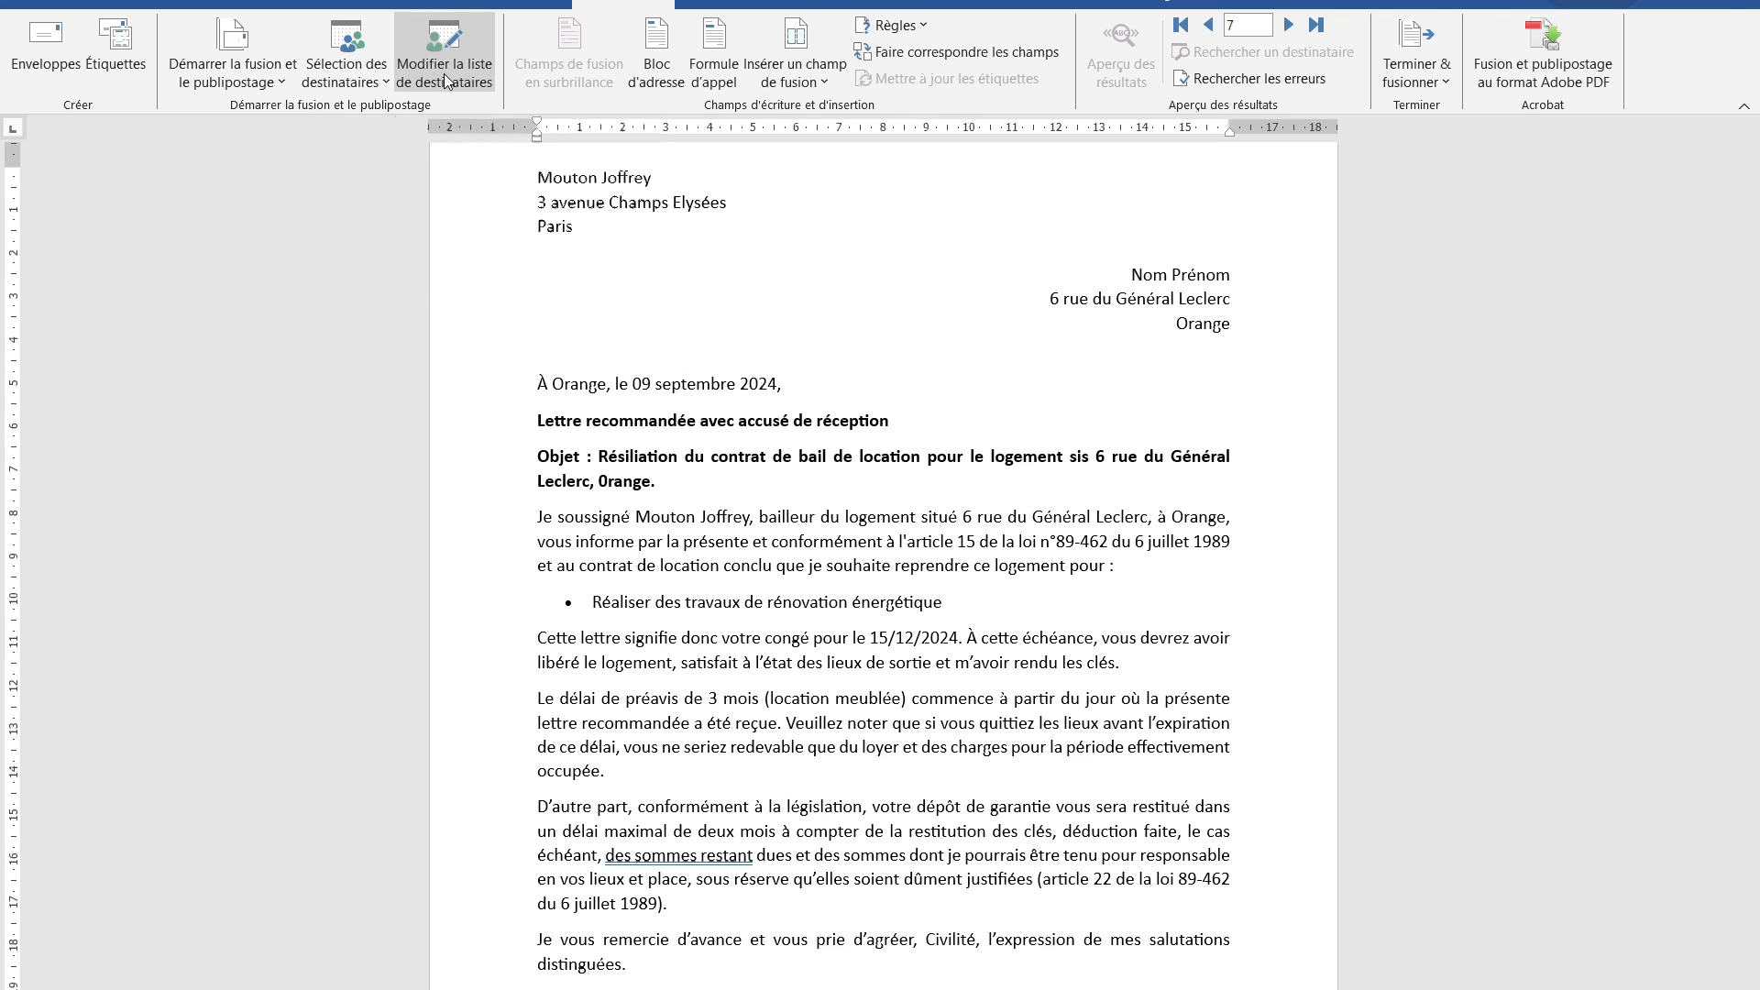
- Choose to use an existing recipient list and browse to the Bureau folder
left_click(347, 64)
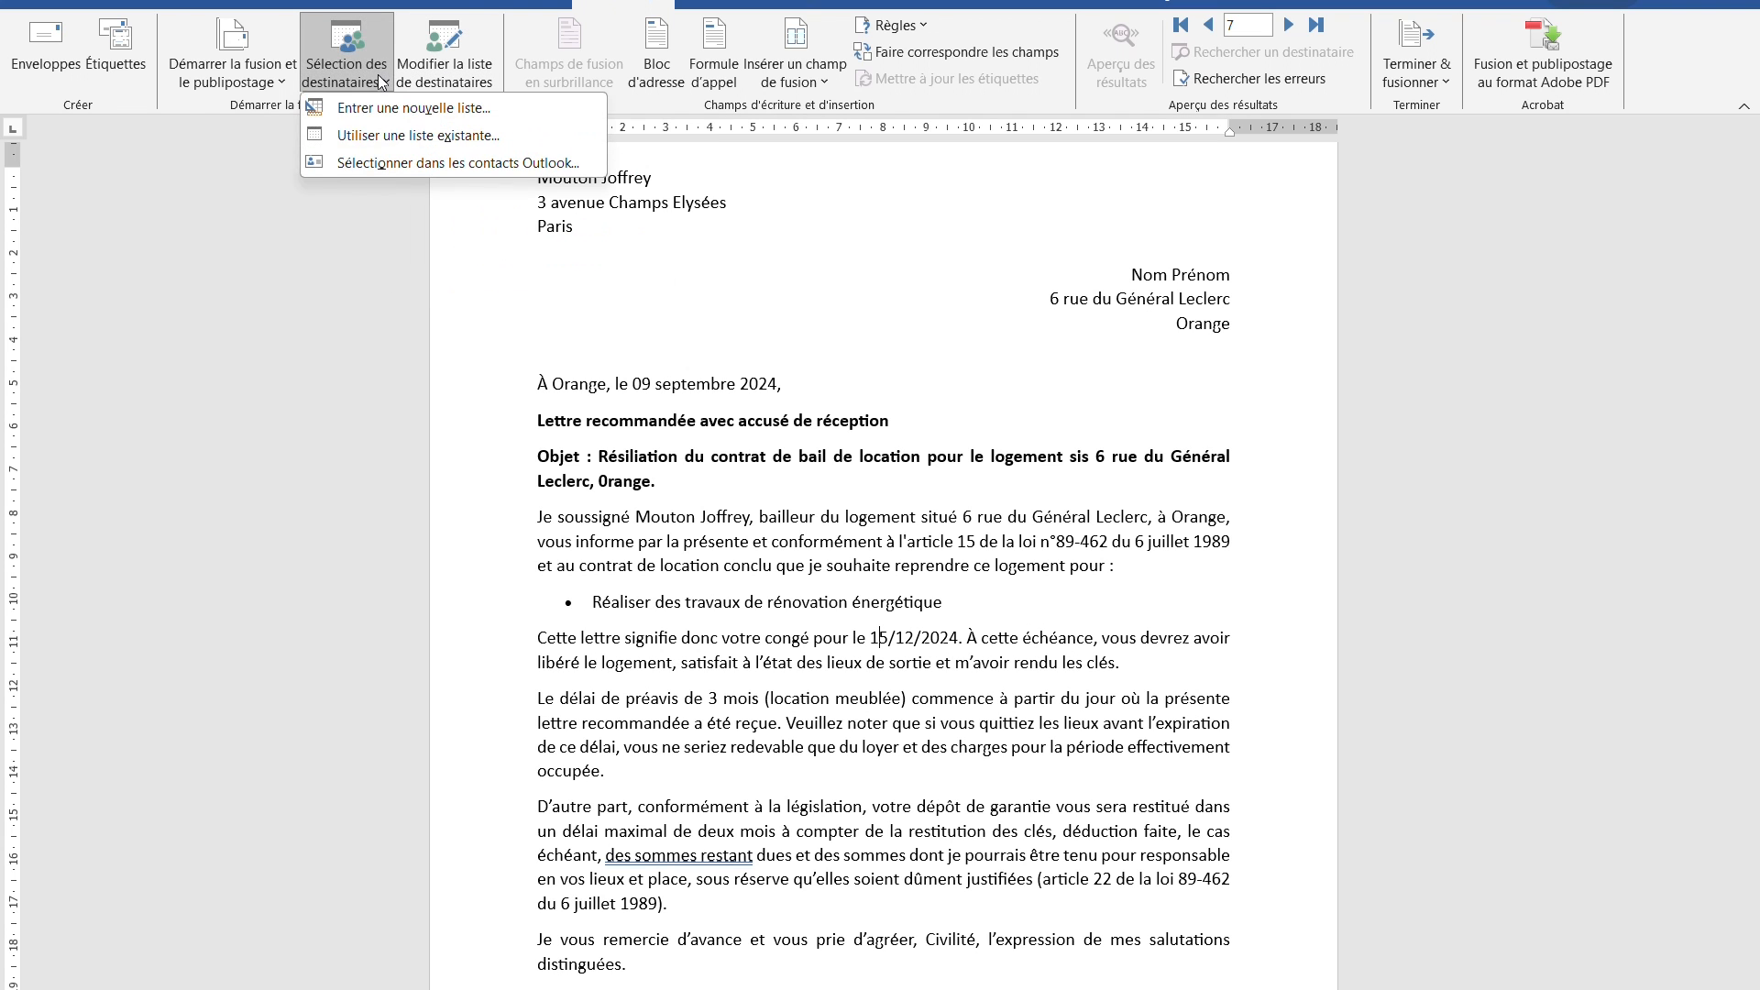
left_click(412, 138)
scroll(115, 285, "up", 8)
left_click(96, 311)
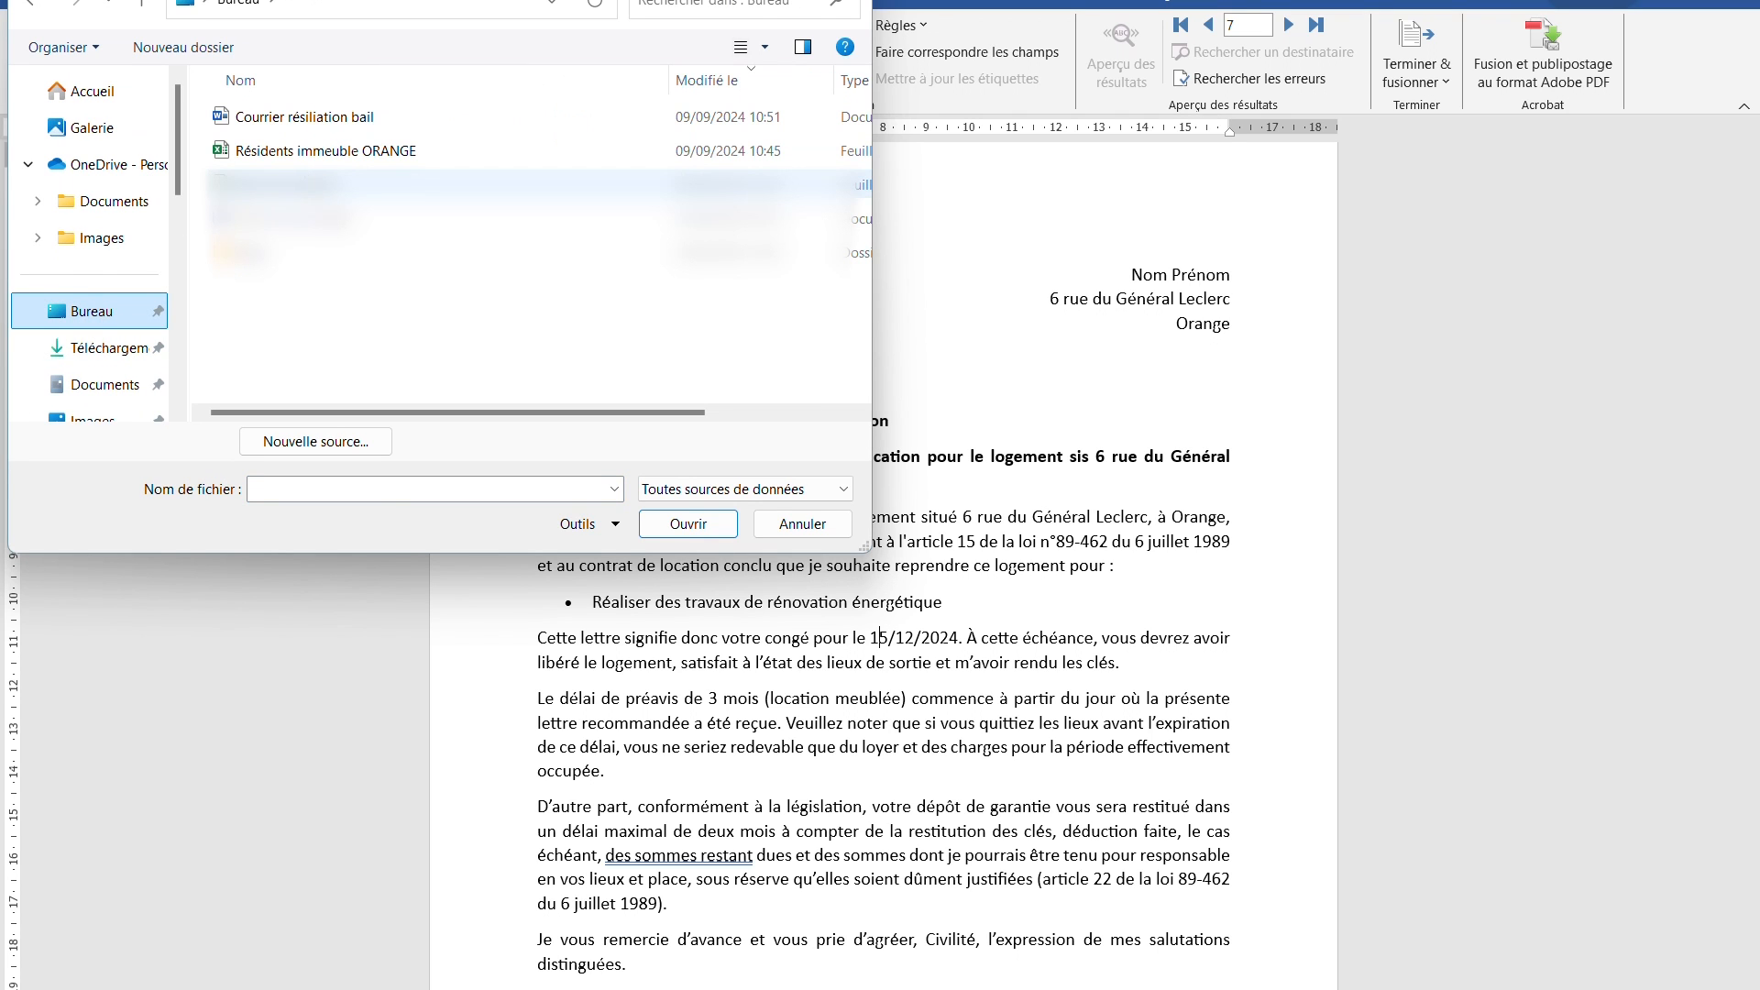
- Open the Résidents immeuble ORANGE workbook as read-only and examine its Civilité, Prénom, Nom and Location columns
left_click(336, 151)
right_click(463, 149)
left_click(500, 197)
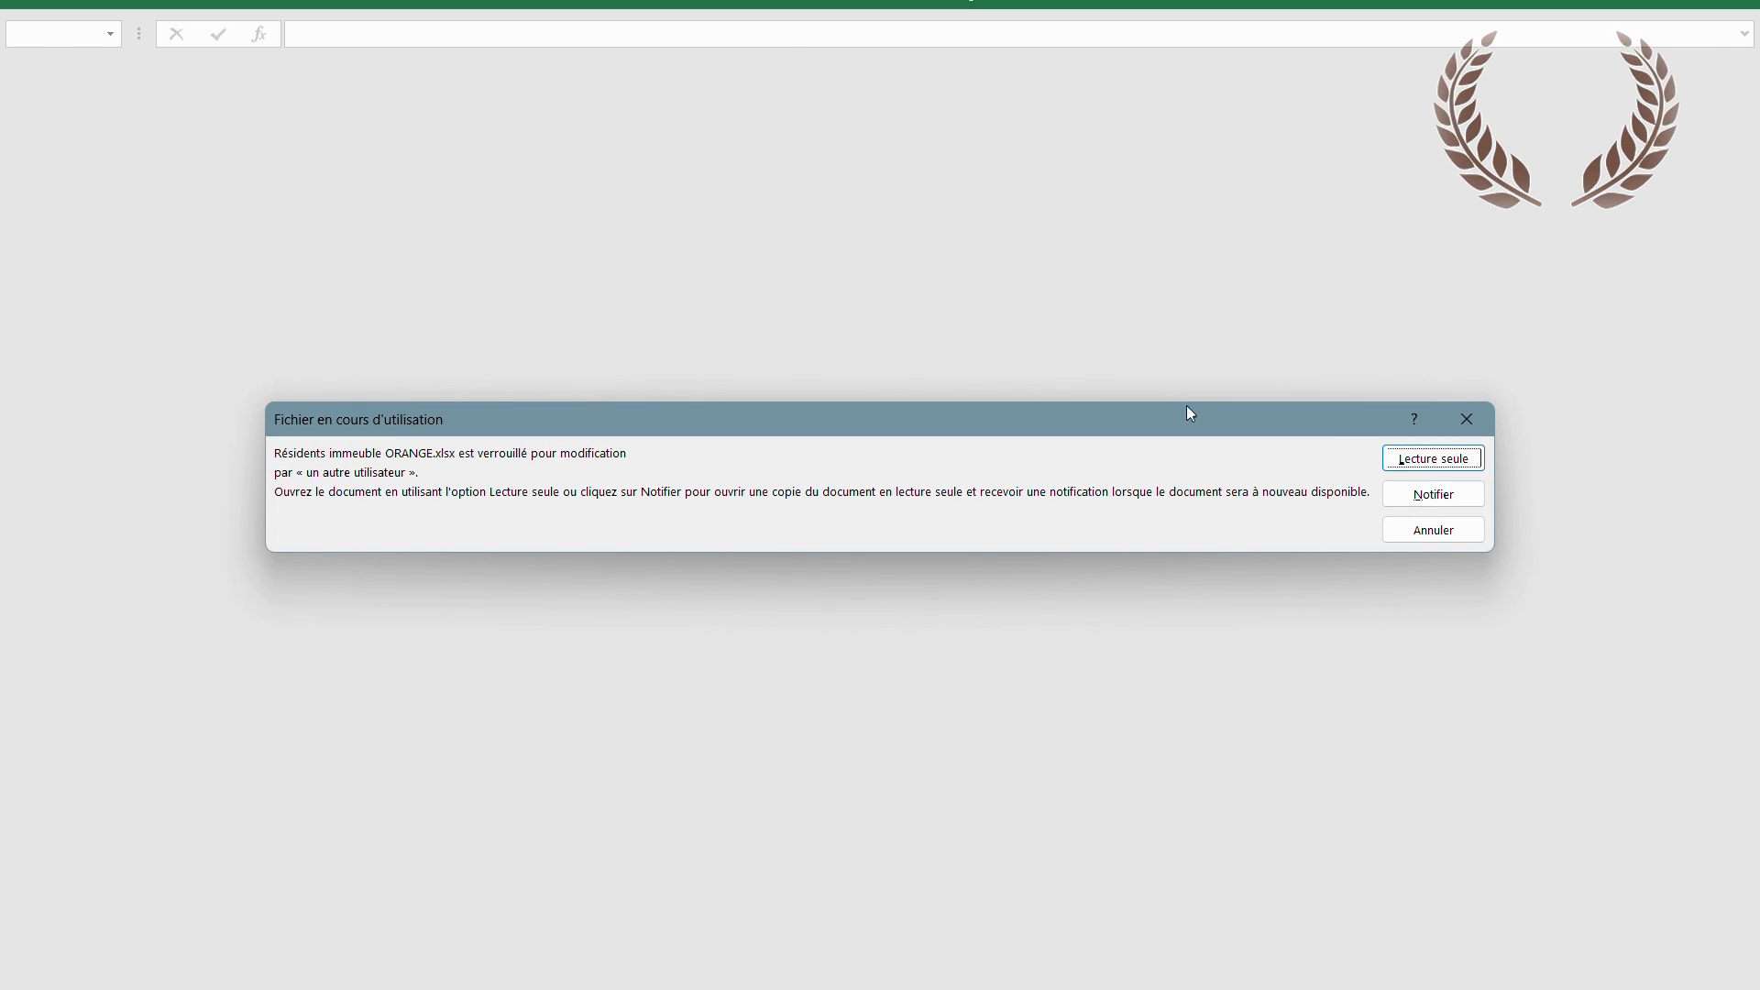
left_click(1430, 458)
scroll(444, 98, "up", 4)
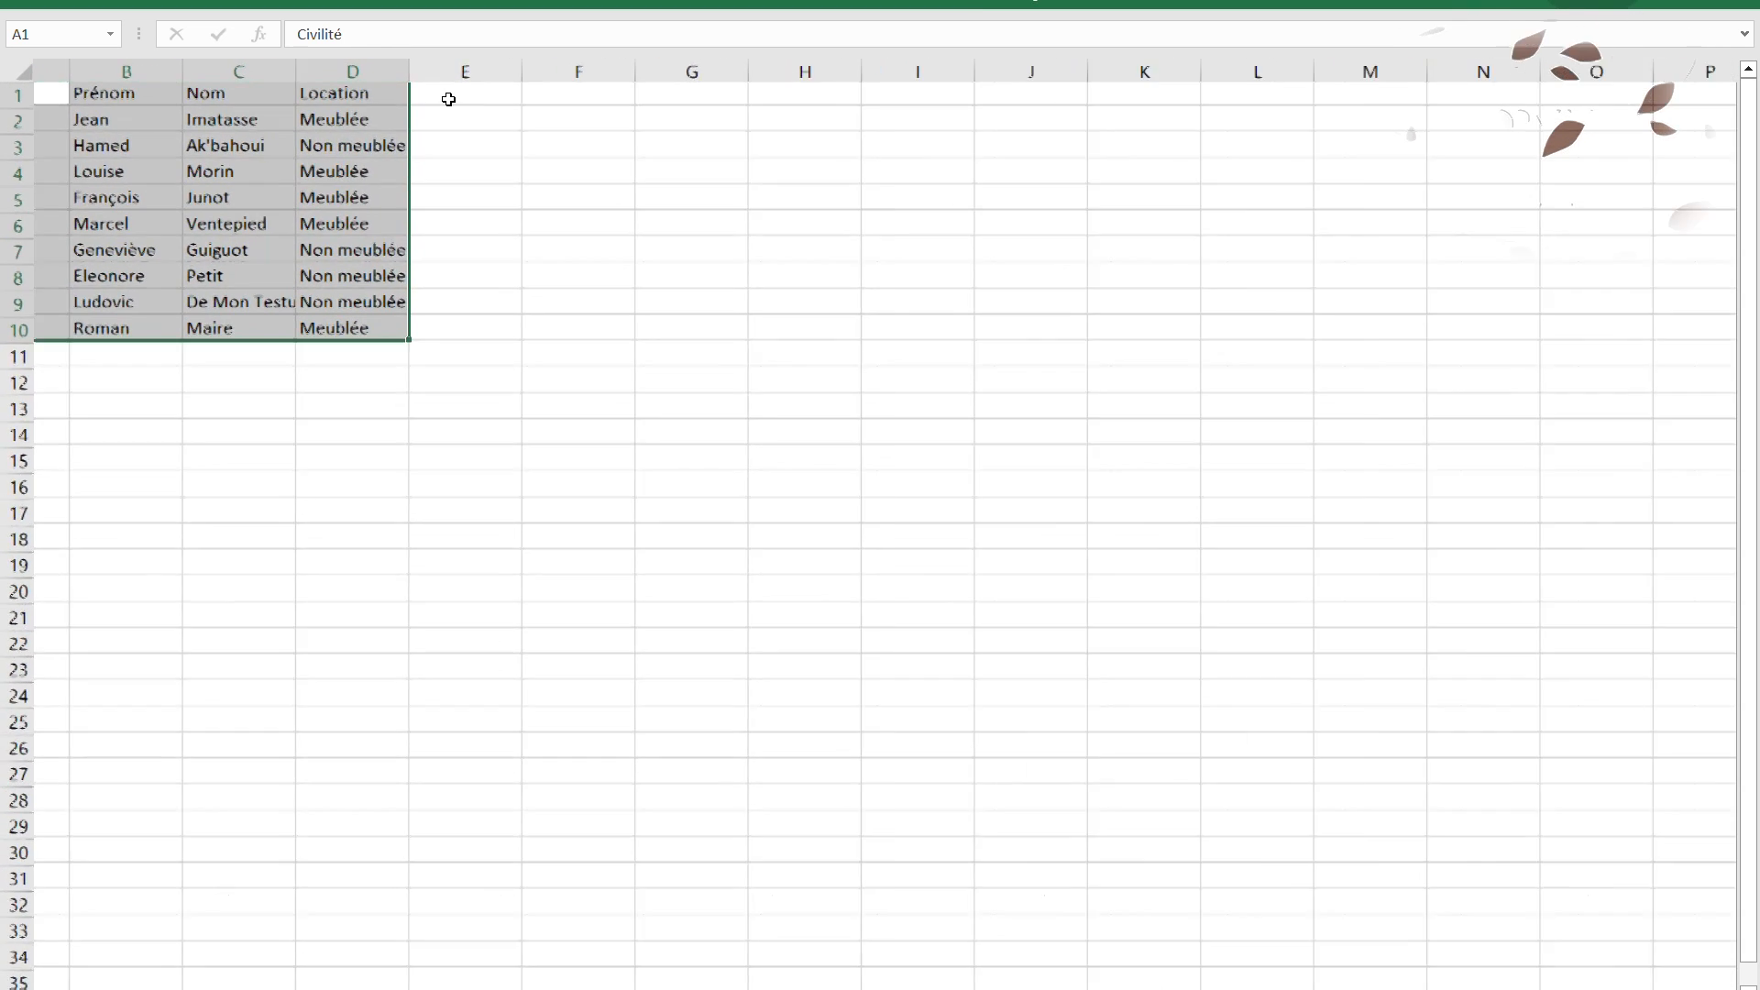
left_click_drag(64, 138, 71, 216)
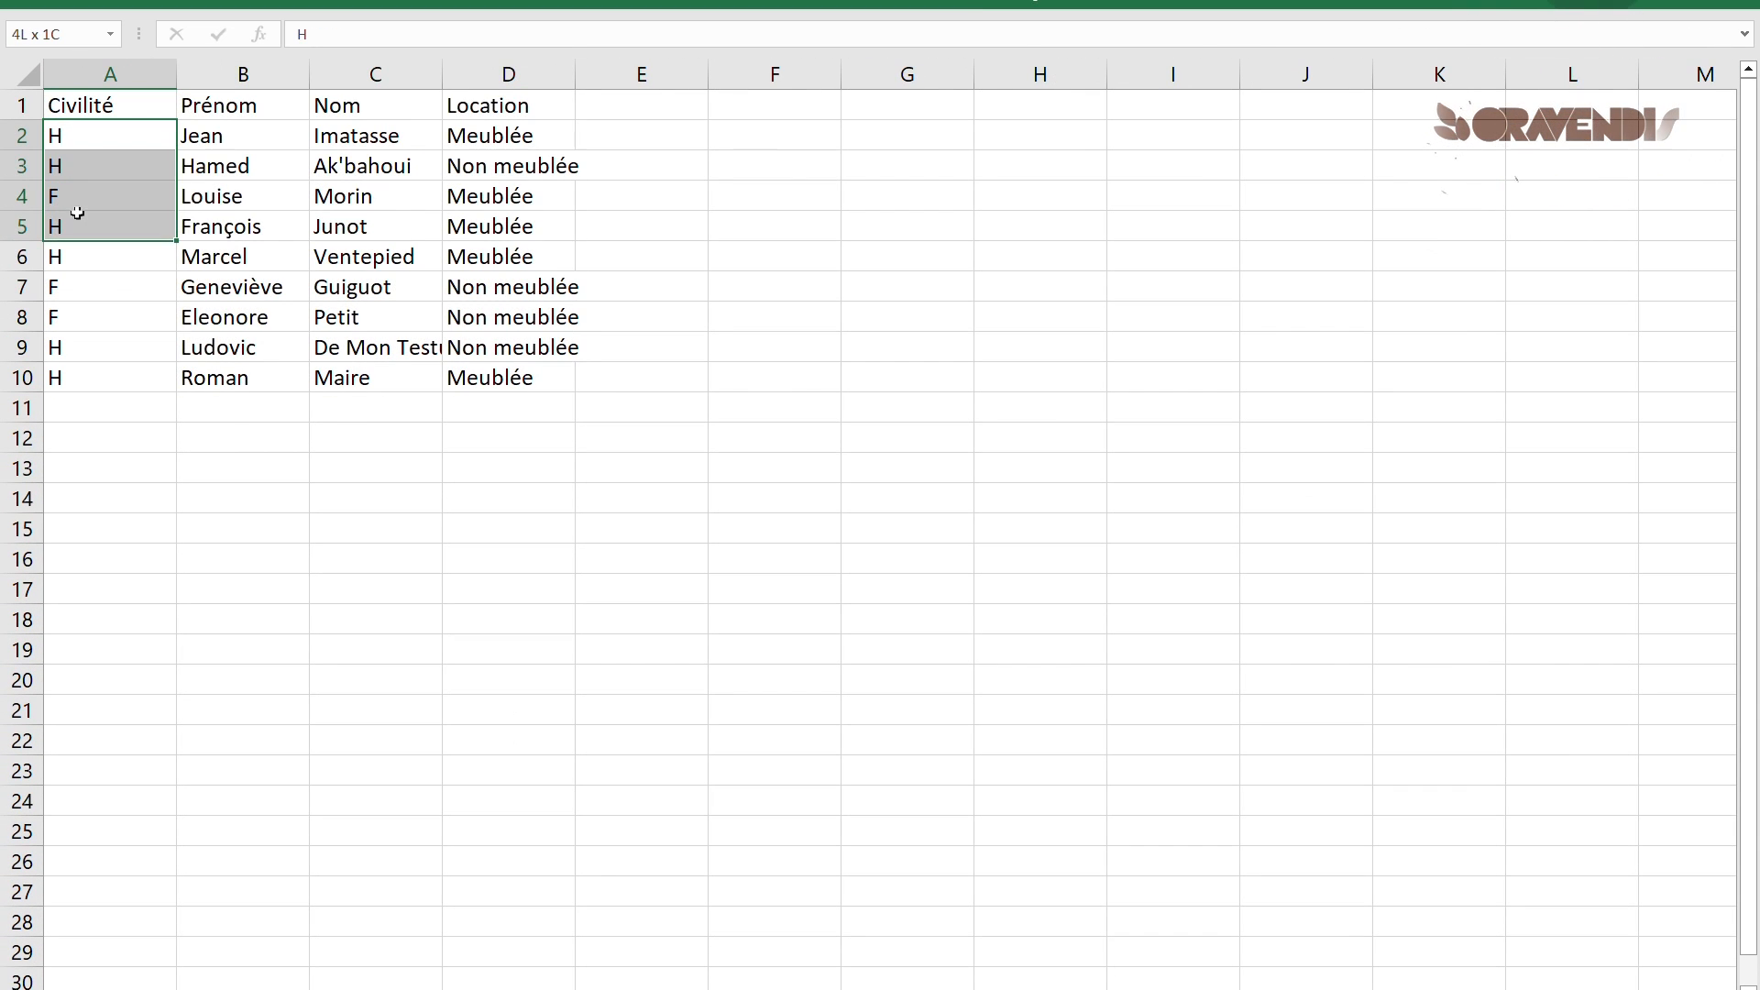
left_click(259, 139)
left_click_drag(259, 138, 250, 317)
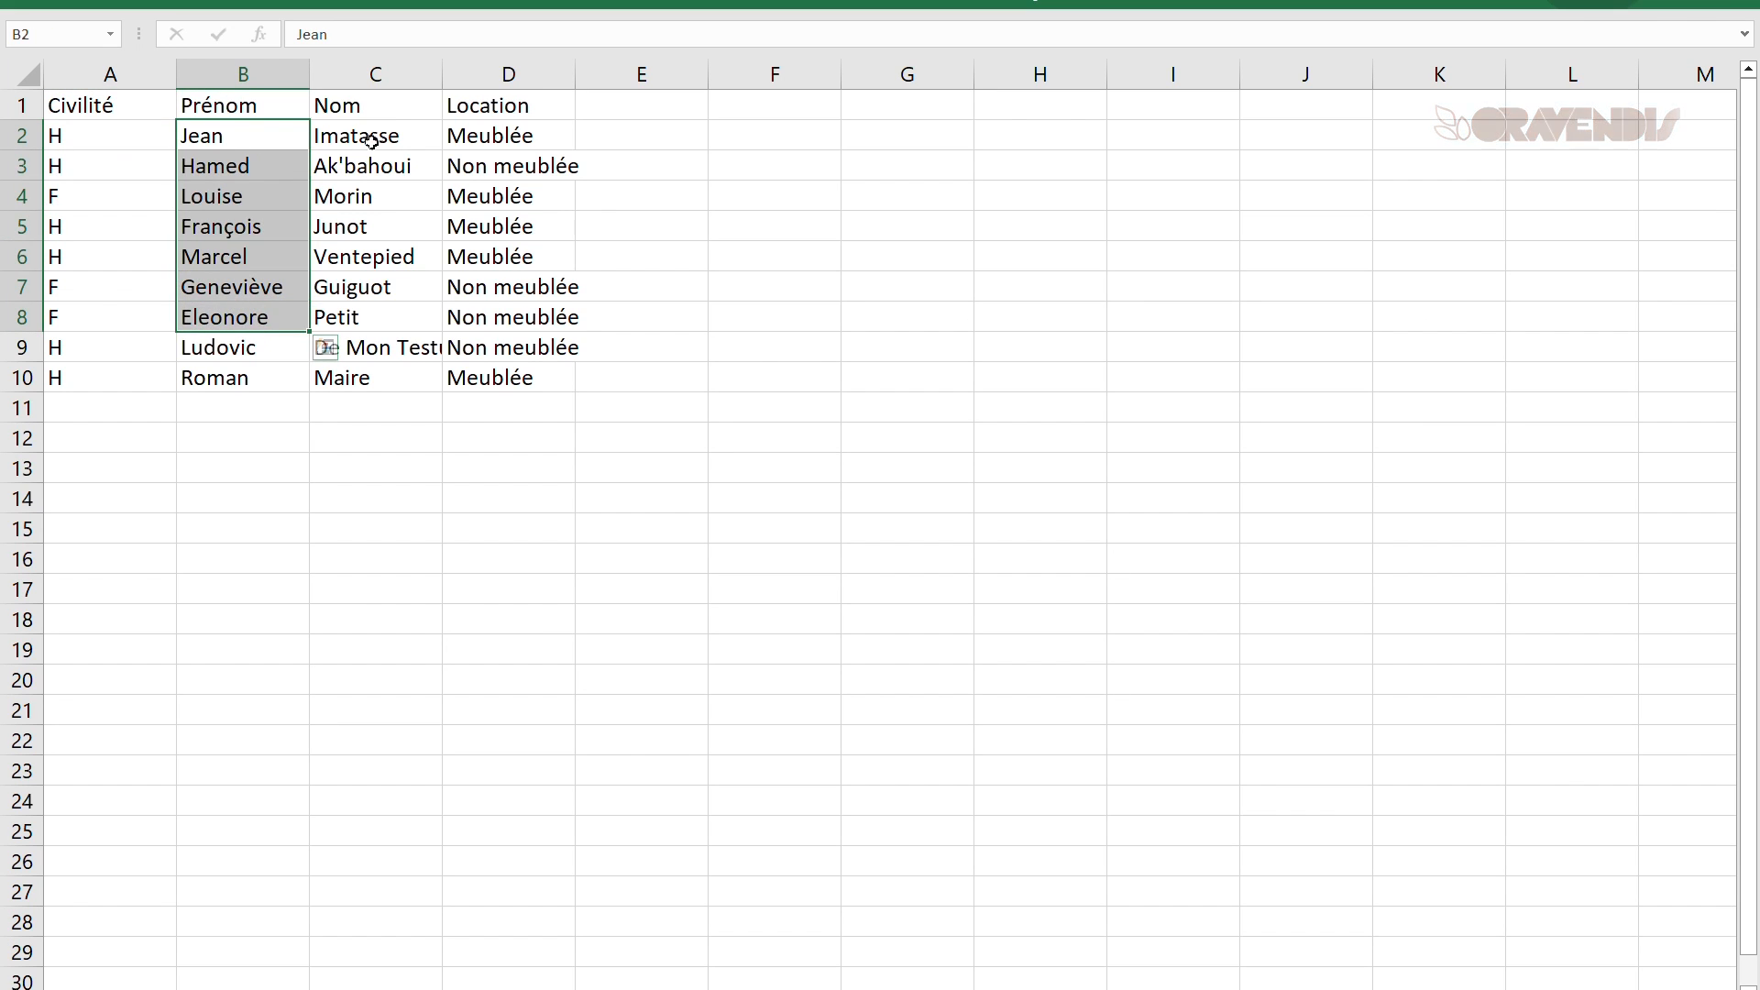
left_click_drag(372, 137, 403, 351)
left_click(529, 139)
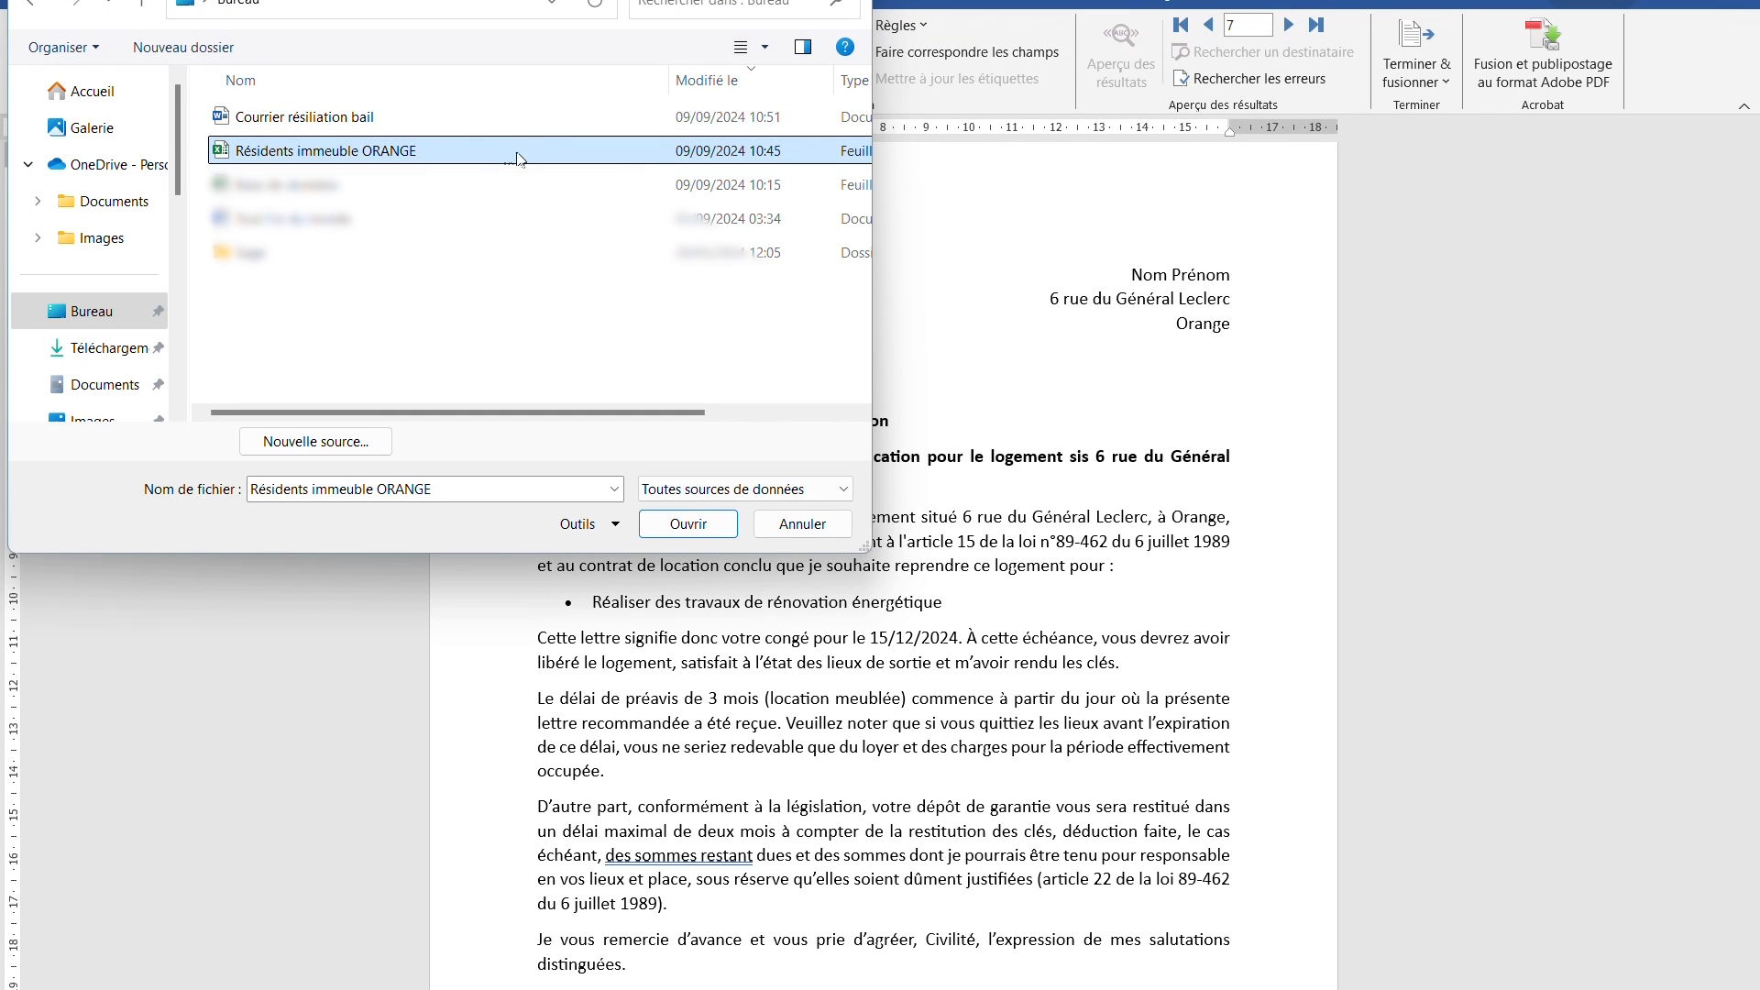
- Attach the Feuil1$ table of Résidents immeuble ORANGE as the recipient list, with the first row as column headers
double_click(487, 163)
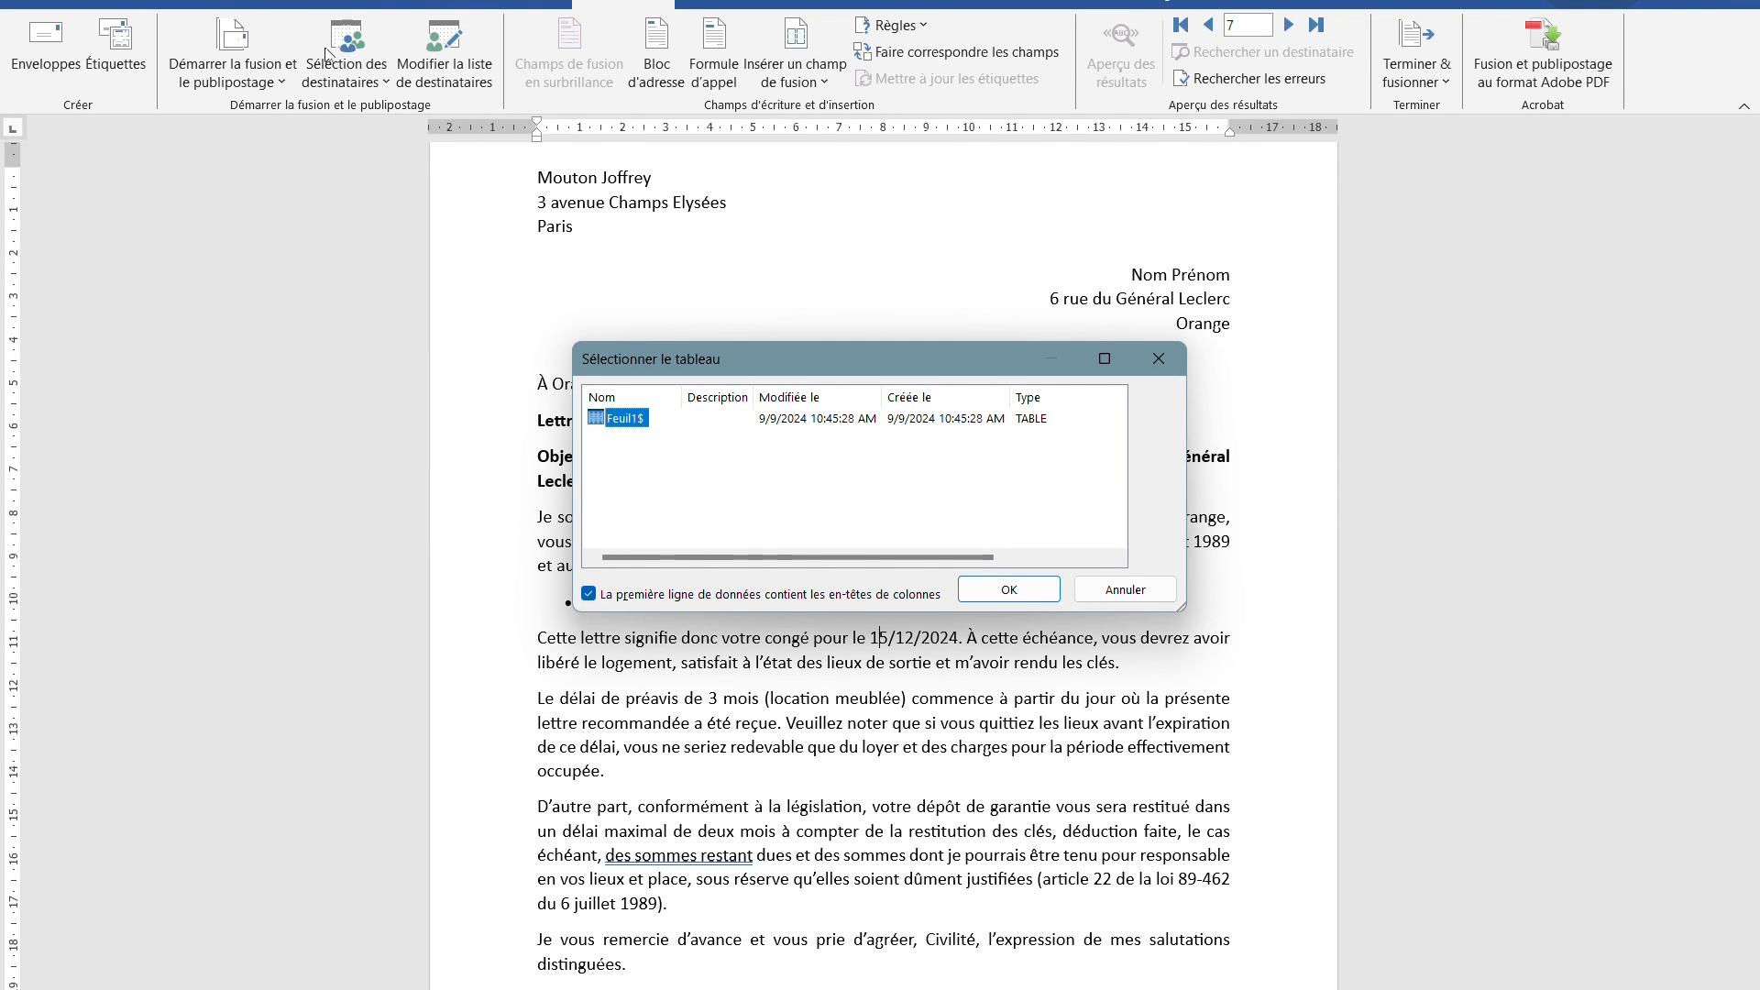
left_click(1109, 592)
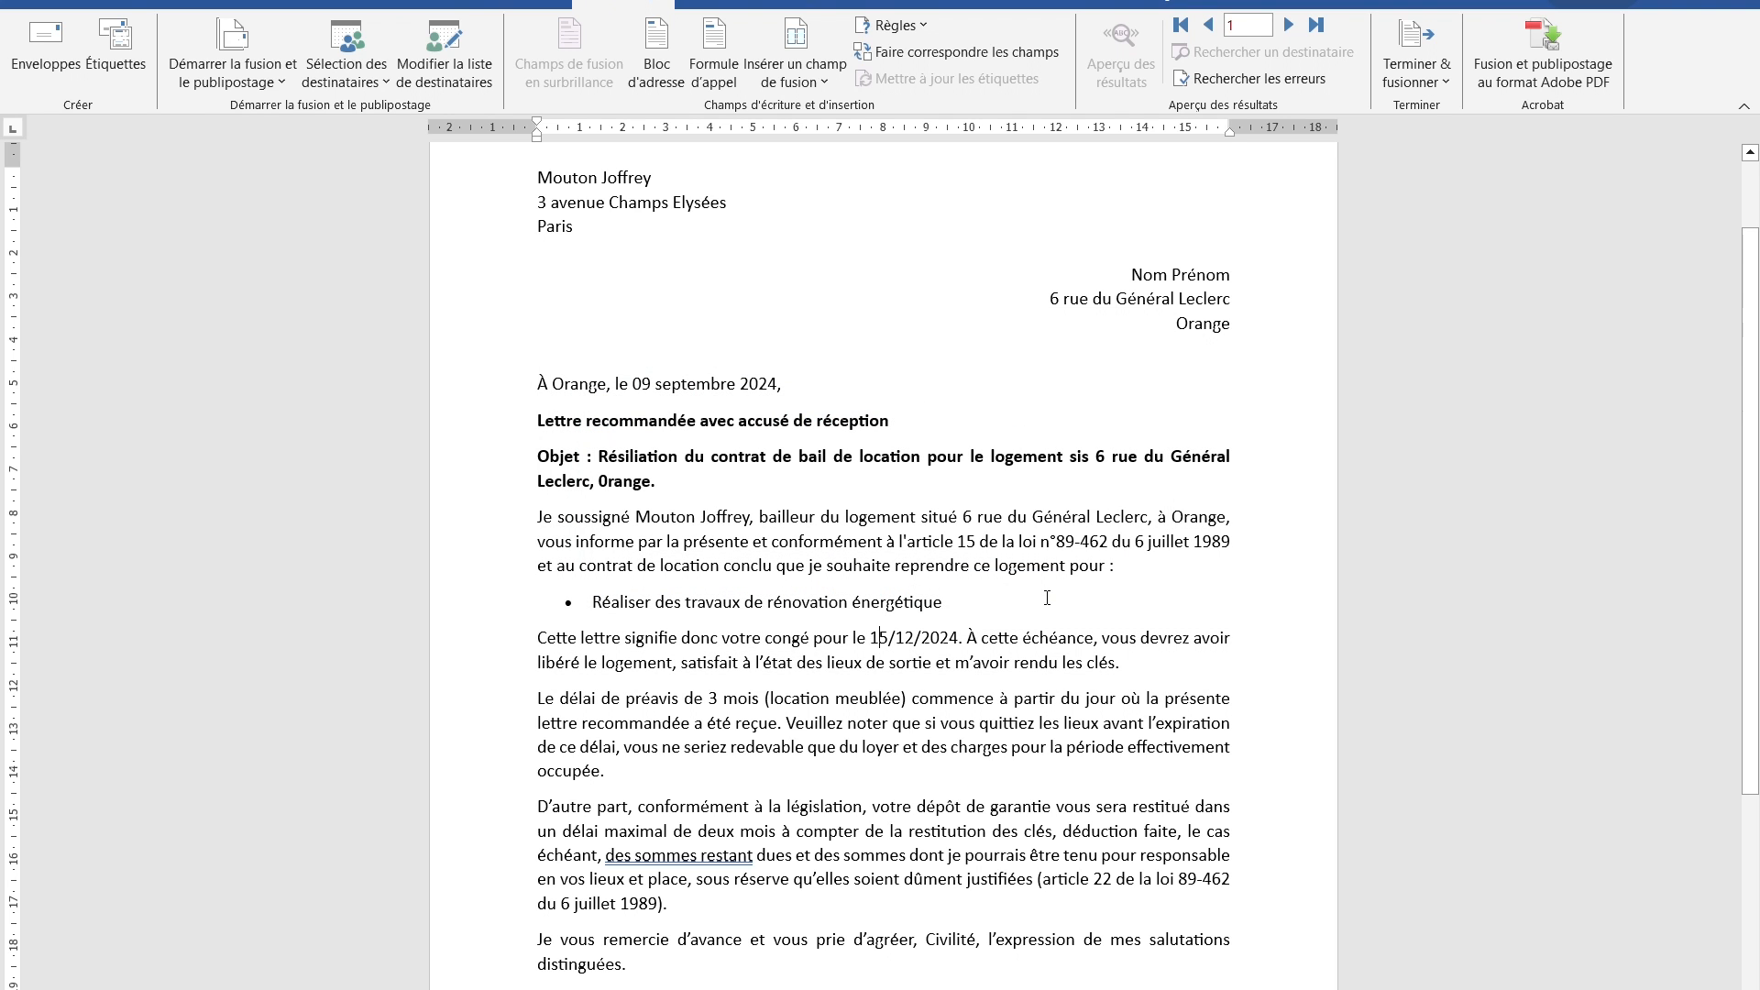
- Replace the Nom placeholder in the recipient's address block with the Nom merge field and preview the results
scroll(1047, 598, "up", 2)
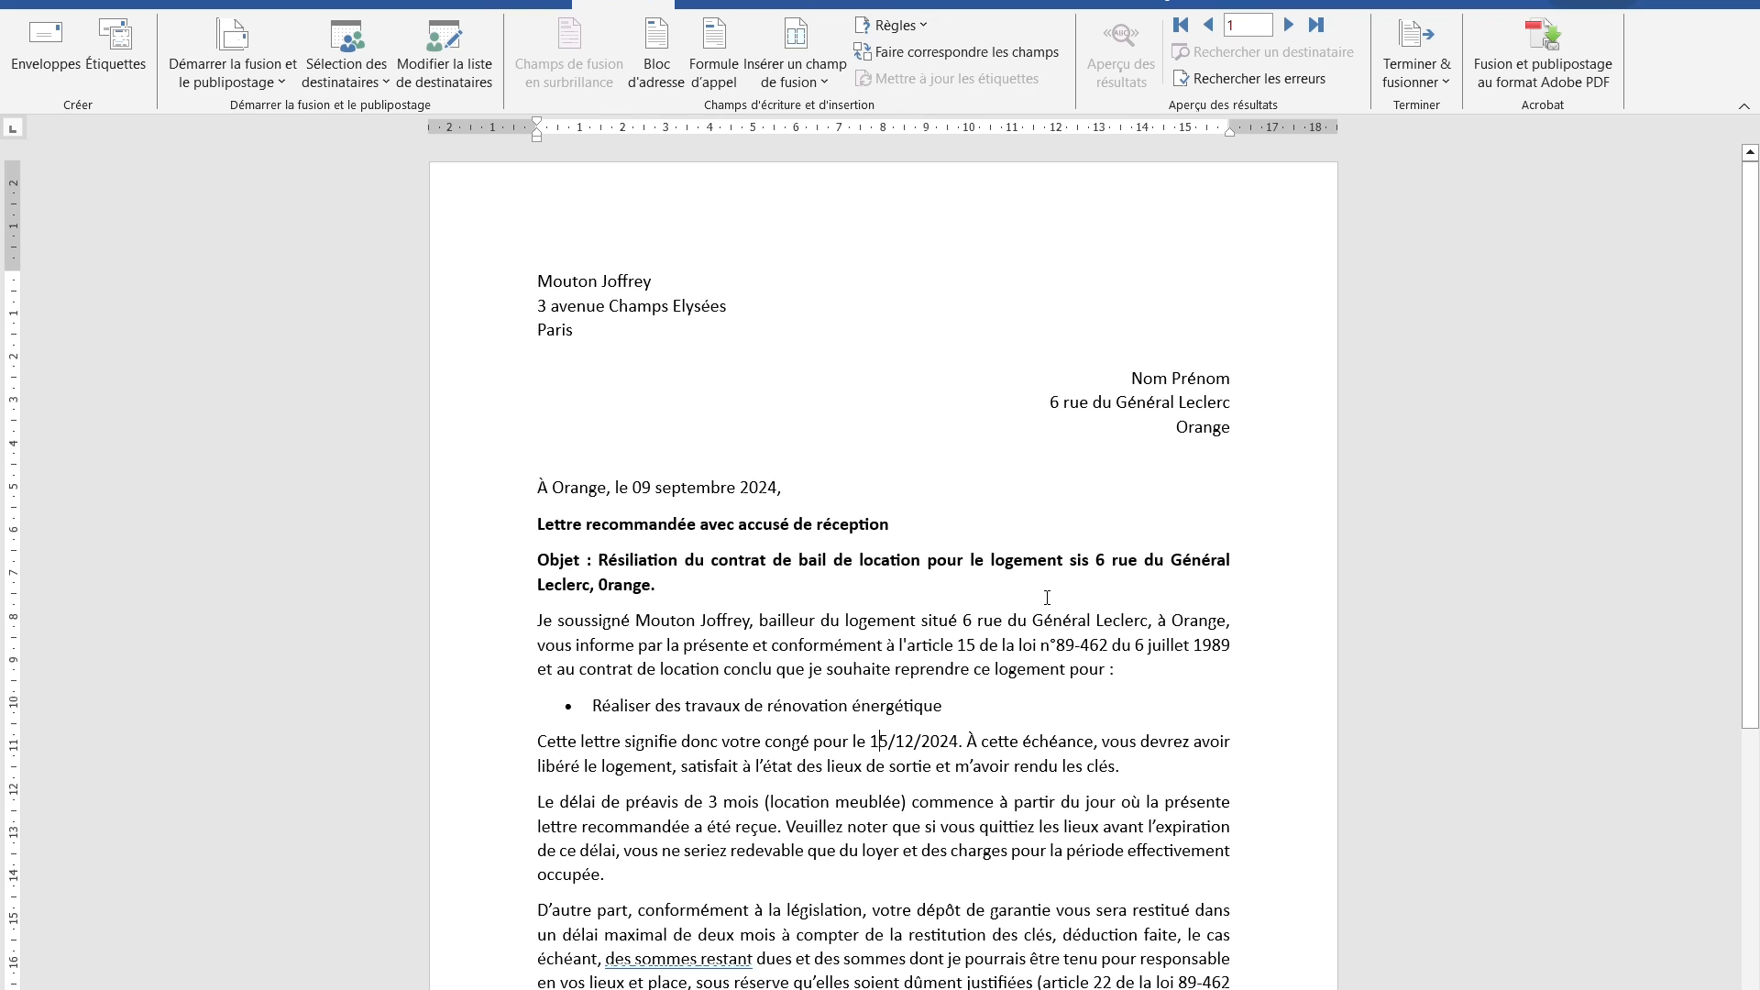
left_click_drag(538, 282, 631, 341)
left_click(702, 352)
double_click(1152, 385)
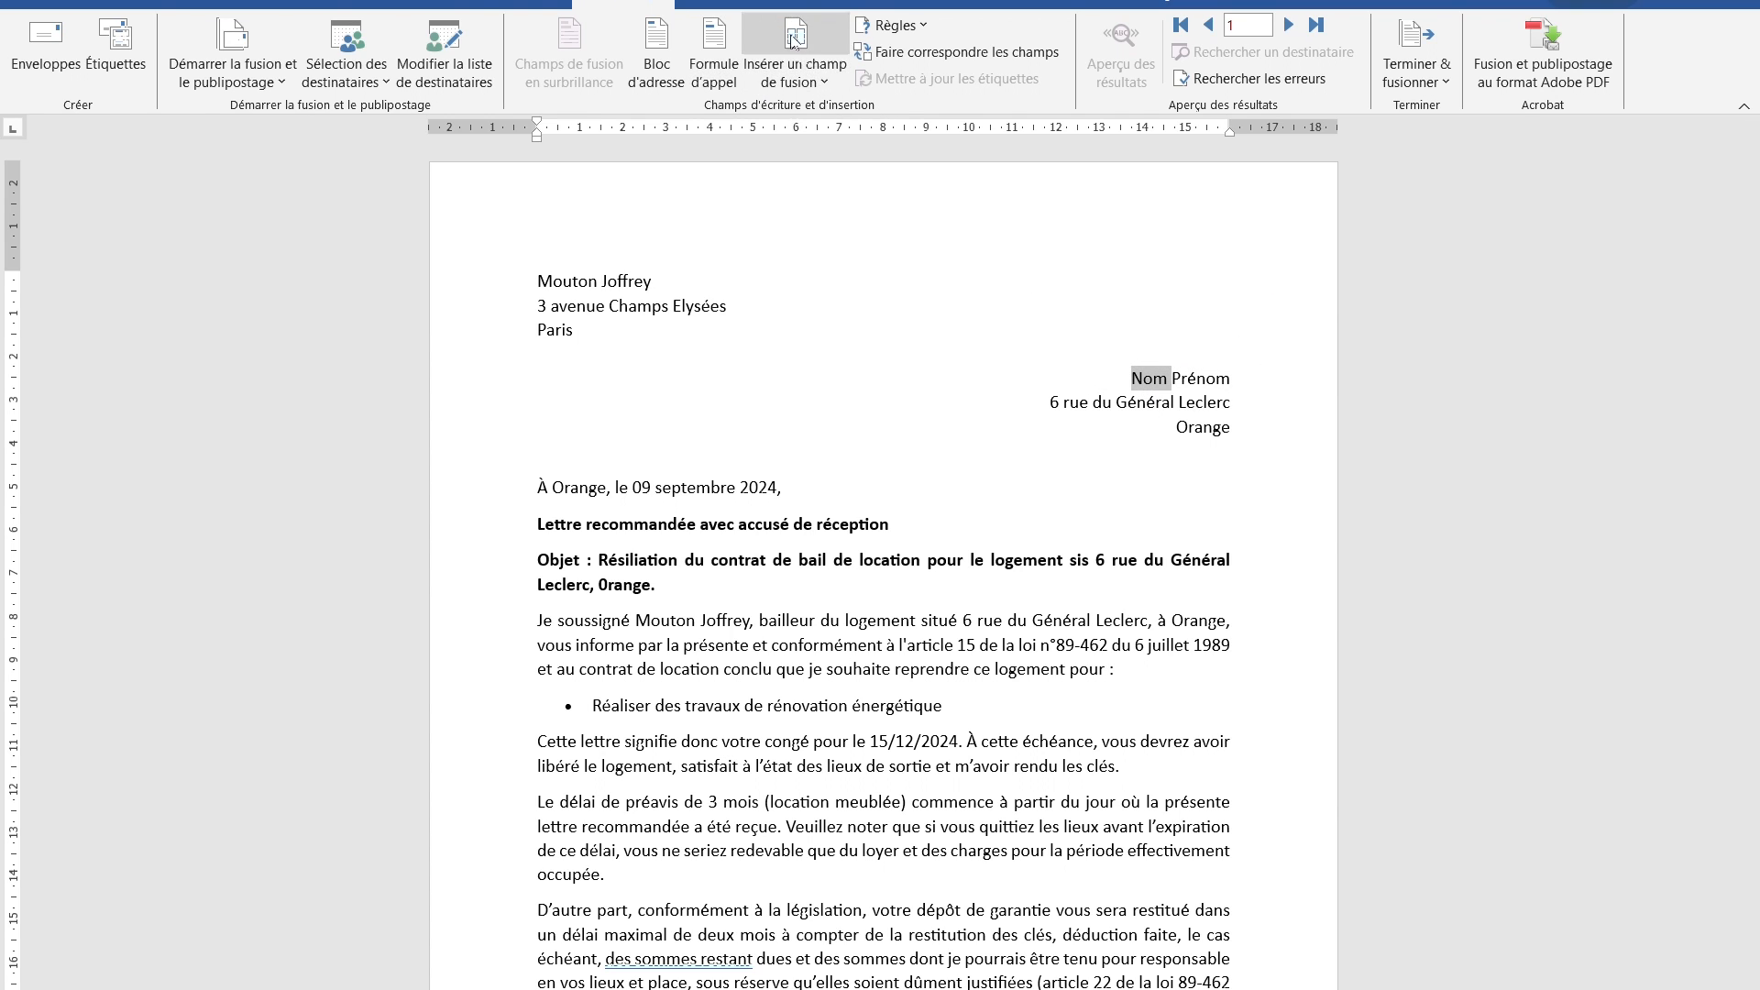
left_click(817, 77)
left_click(817, 171)
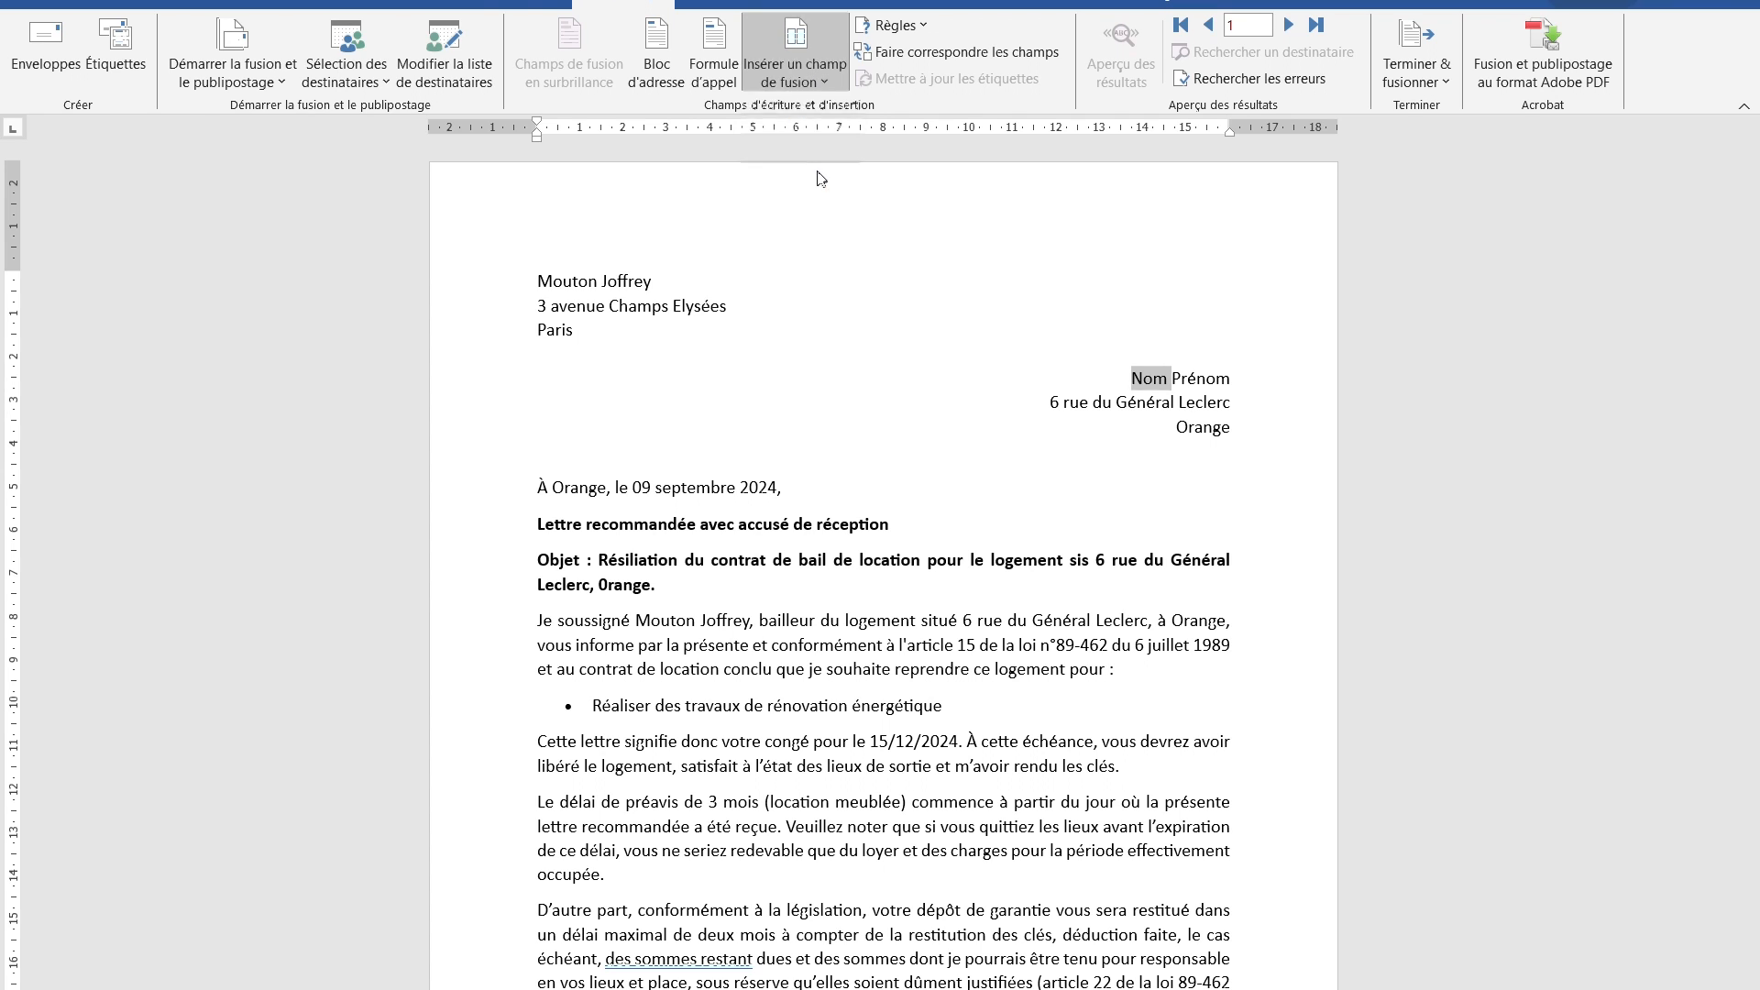
left_click(1121, 55)
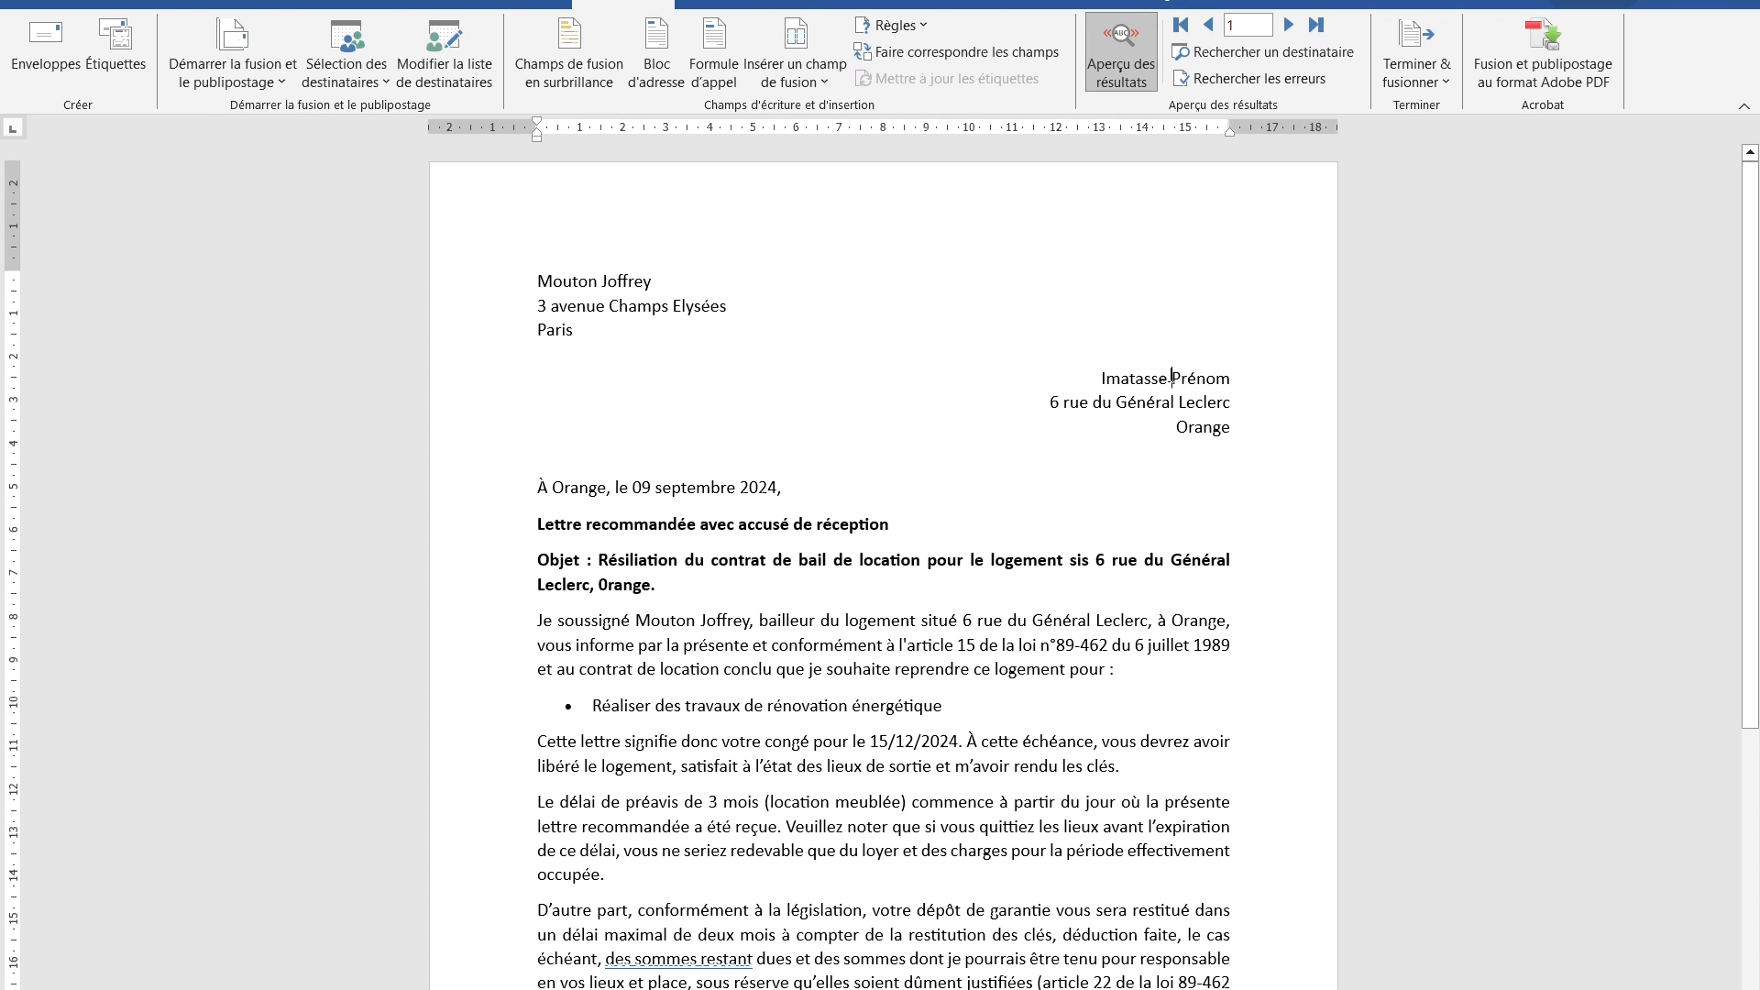
- Replace the Prénom placeholder in the recipient's address block with the Prénom merge field
double_click(1125, 378)
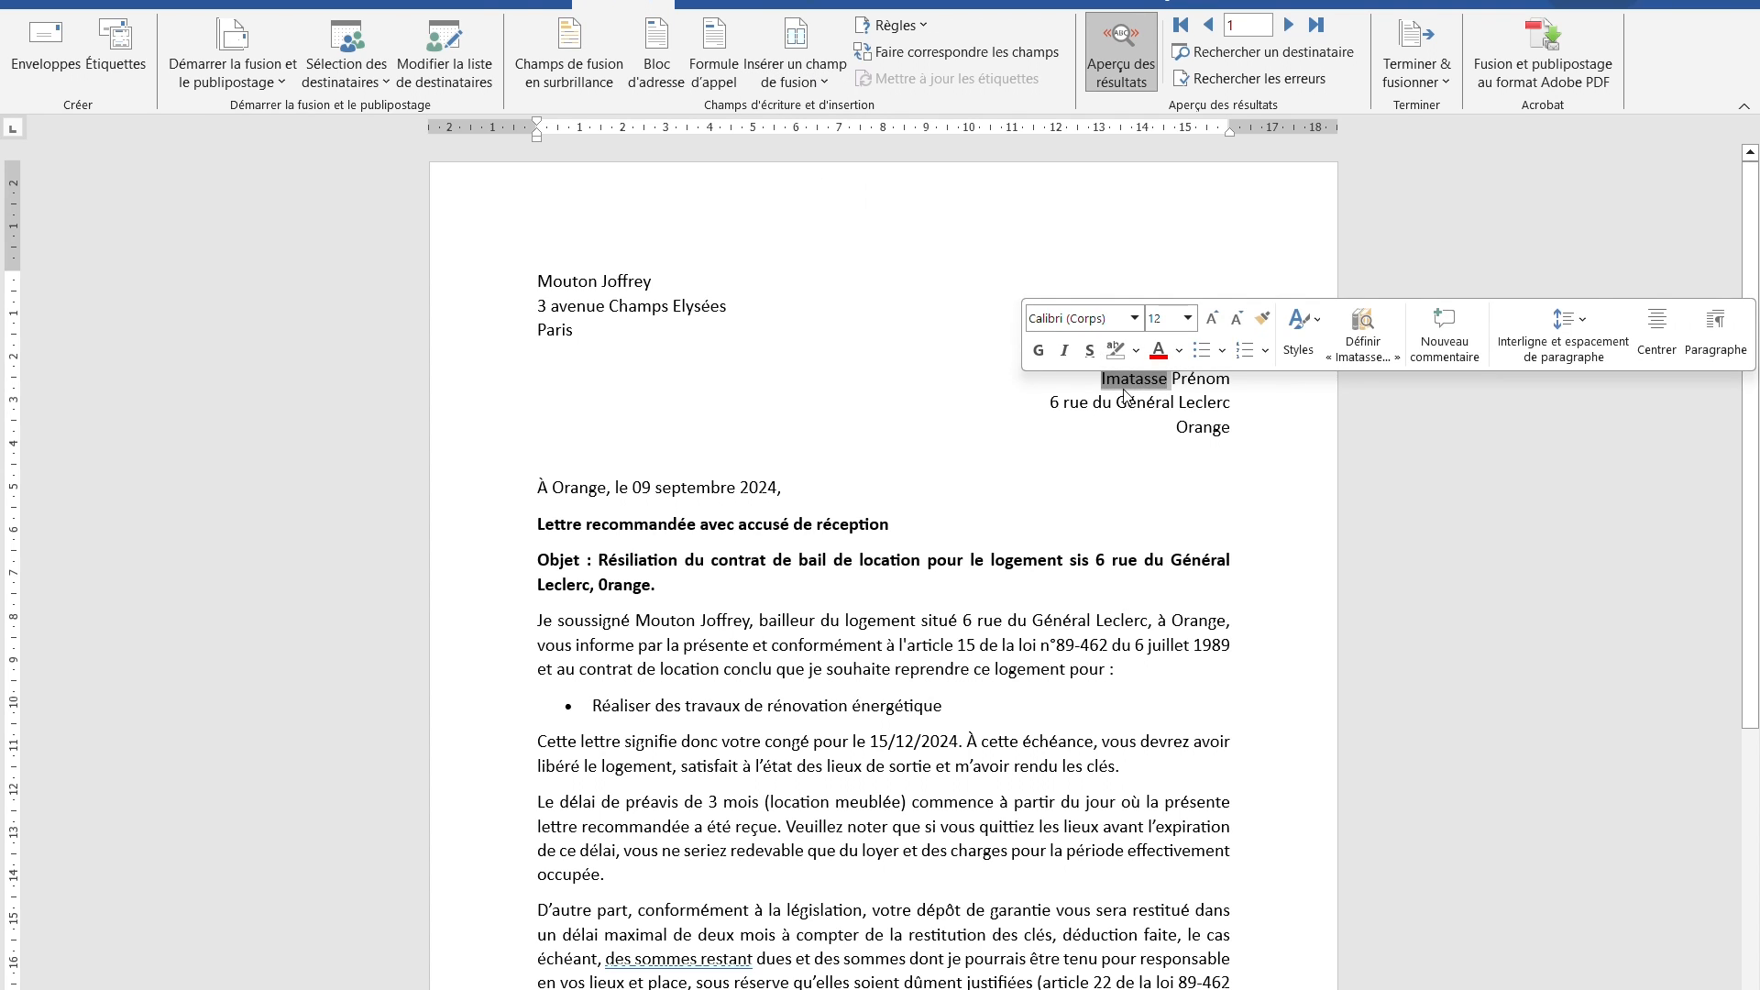
left_click(1198, 379)
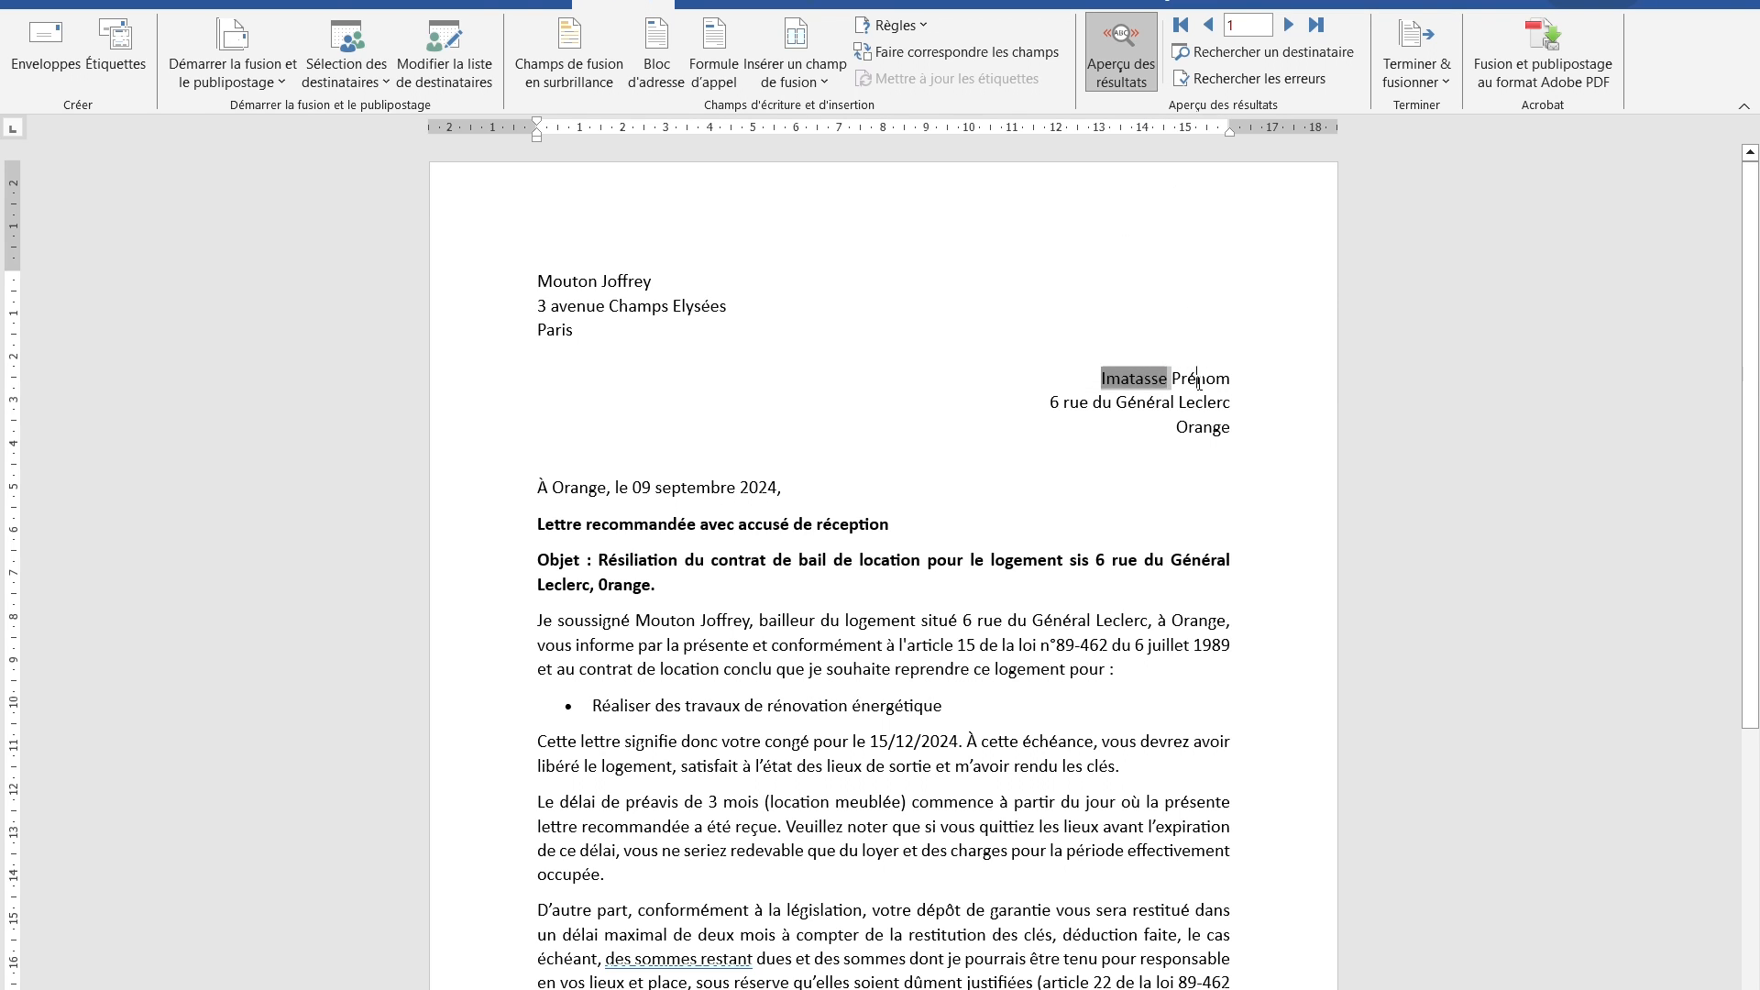
double_click(1198, 379)
left_click(795, 55)
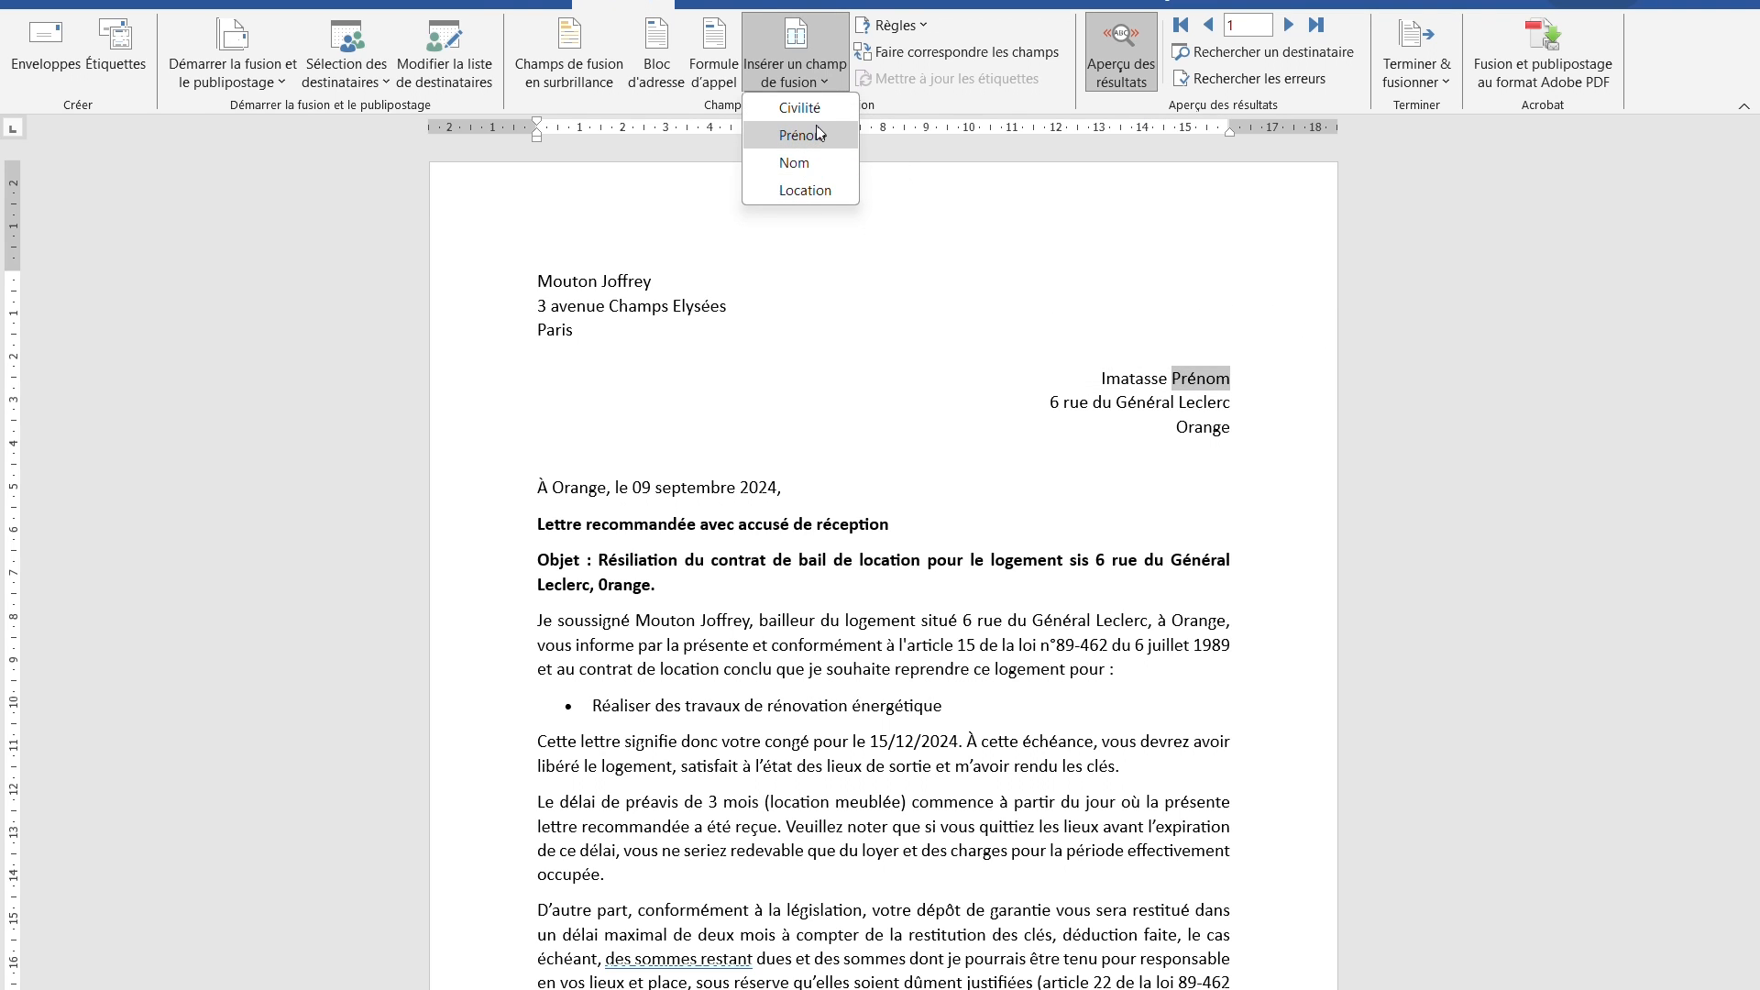
left_click(816, 135)
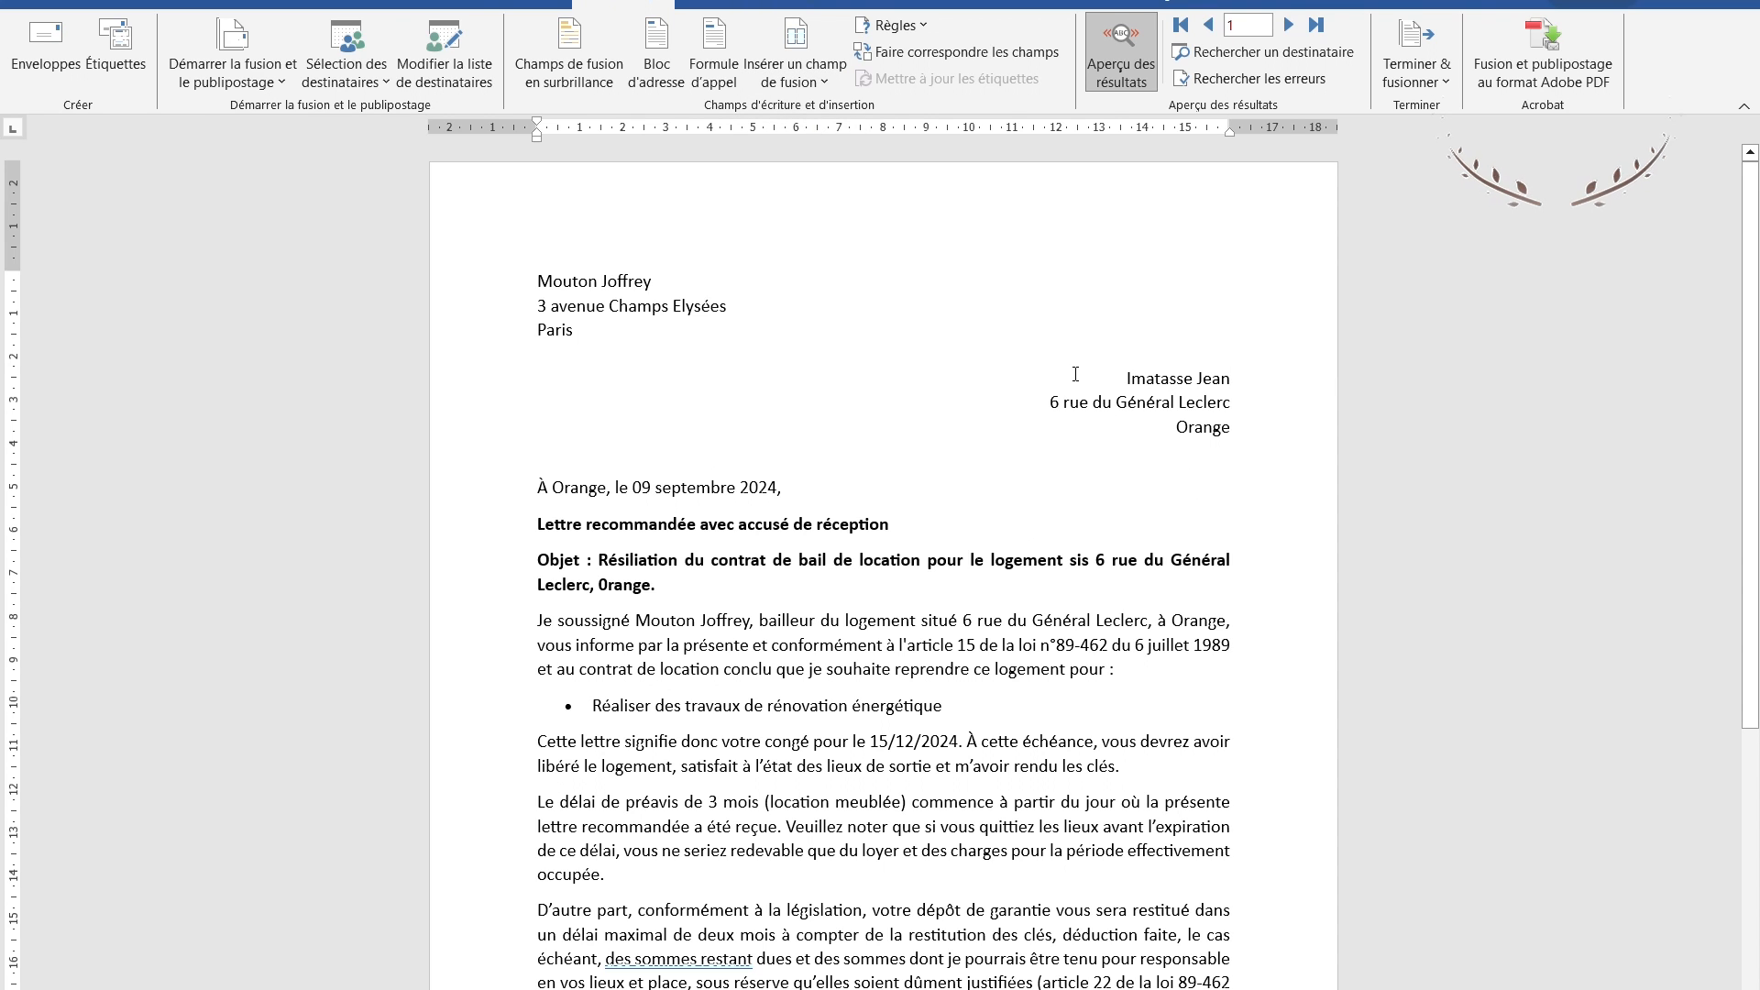
- Replace the lease end date in the "Cette lettre signifie" paragraph with the placeholder "date de fin" in bold
scroll(1076, 374, "down", 3)
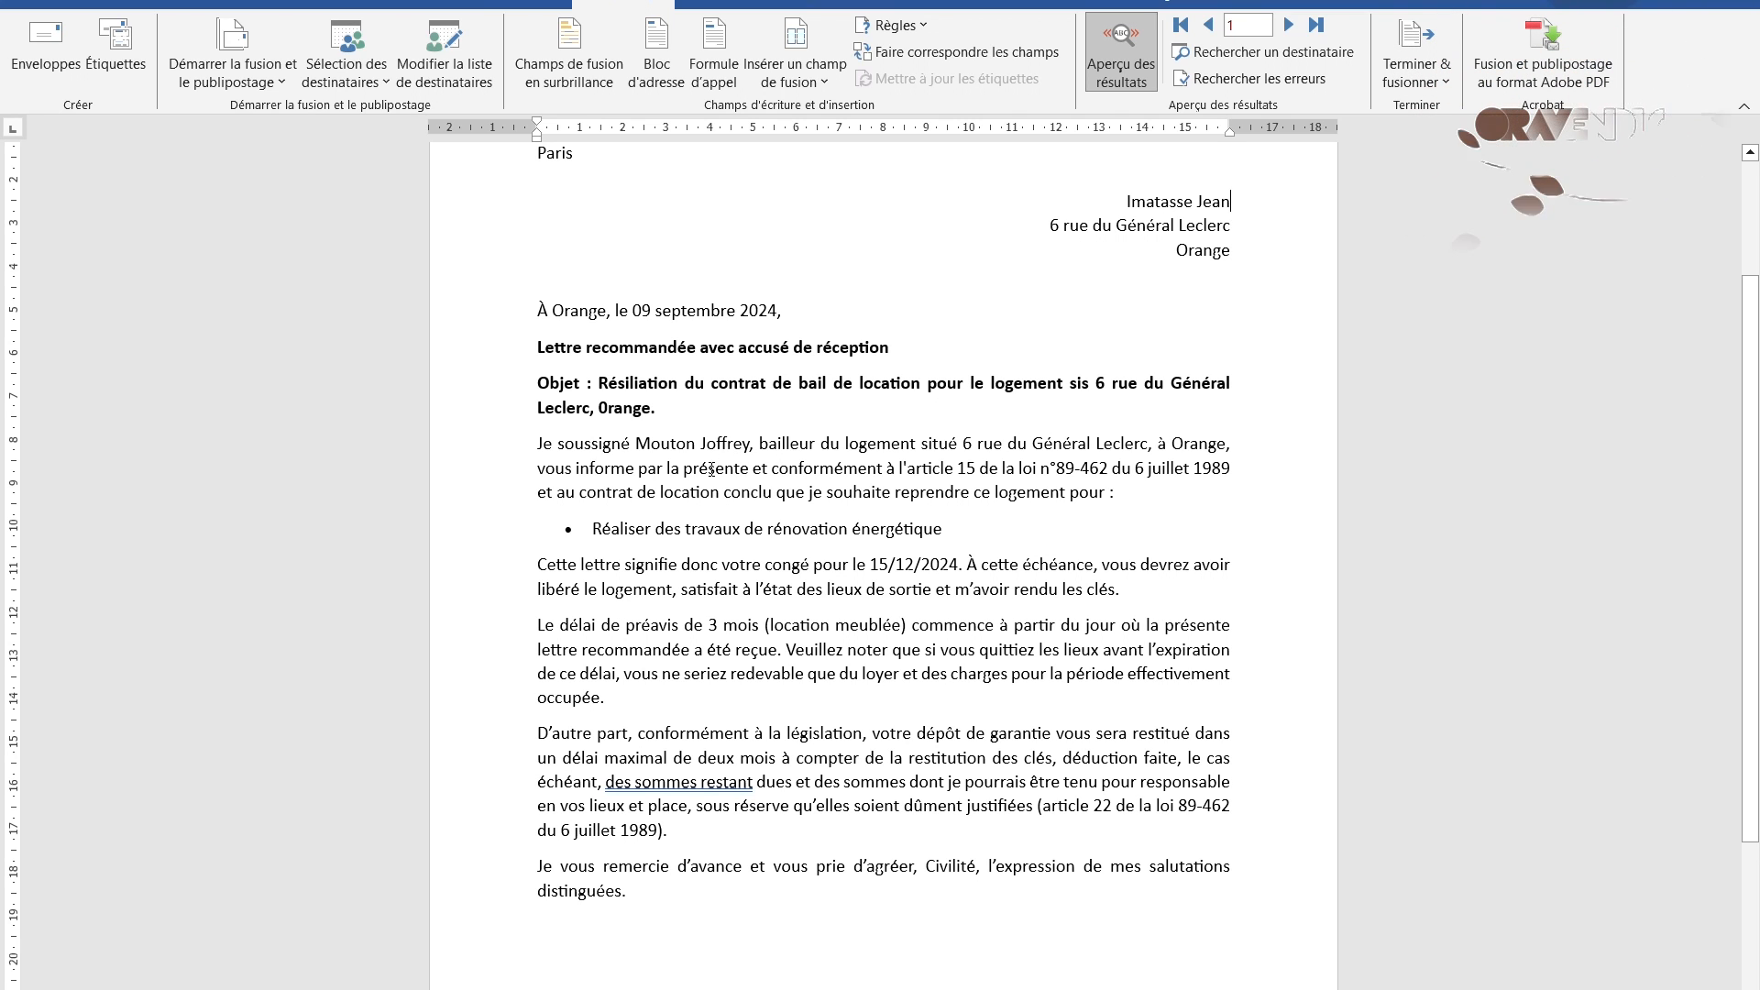
left_click_drag(594, 530, 937, 526)
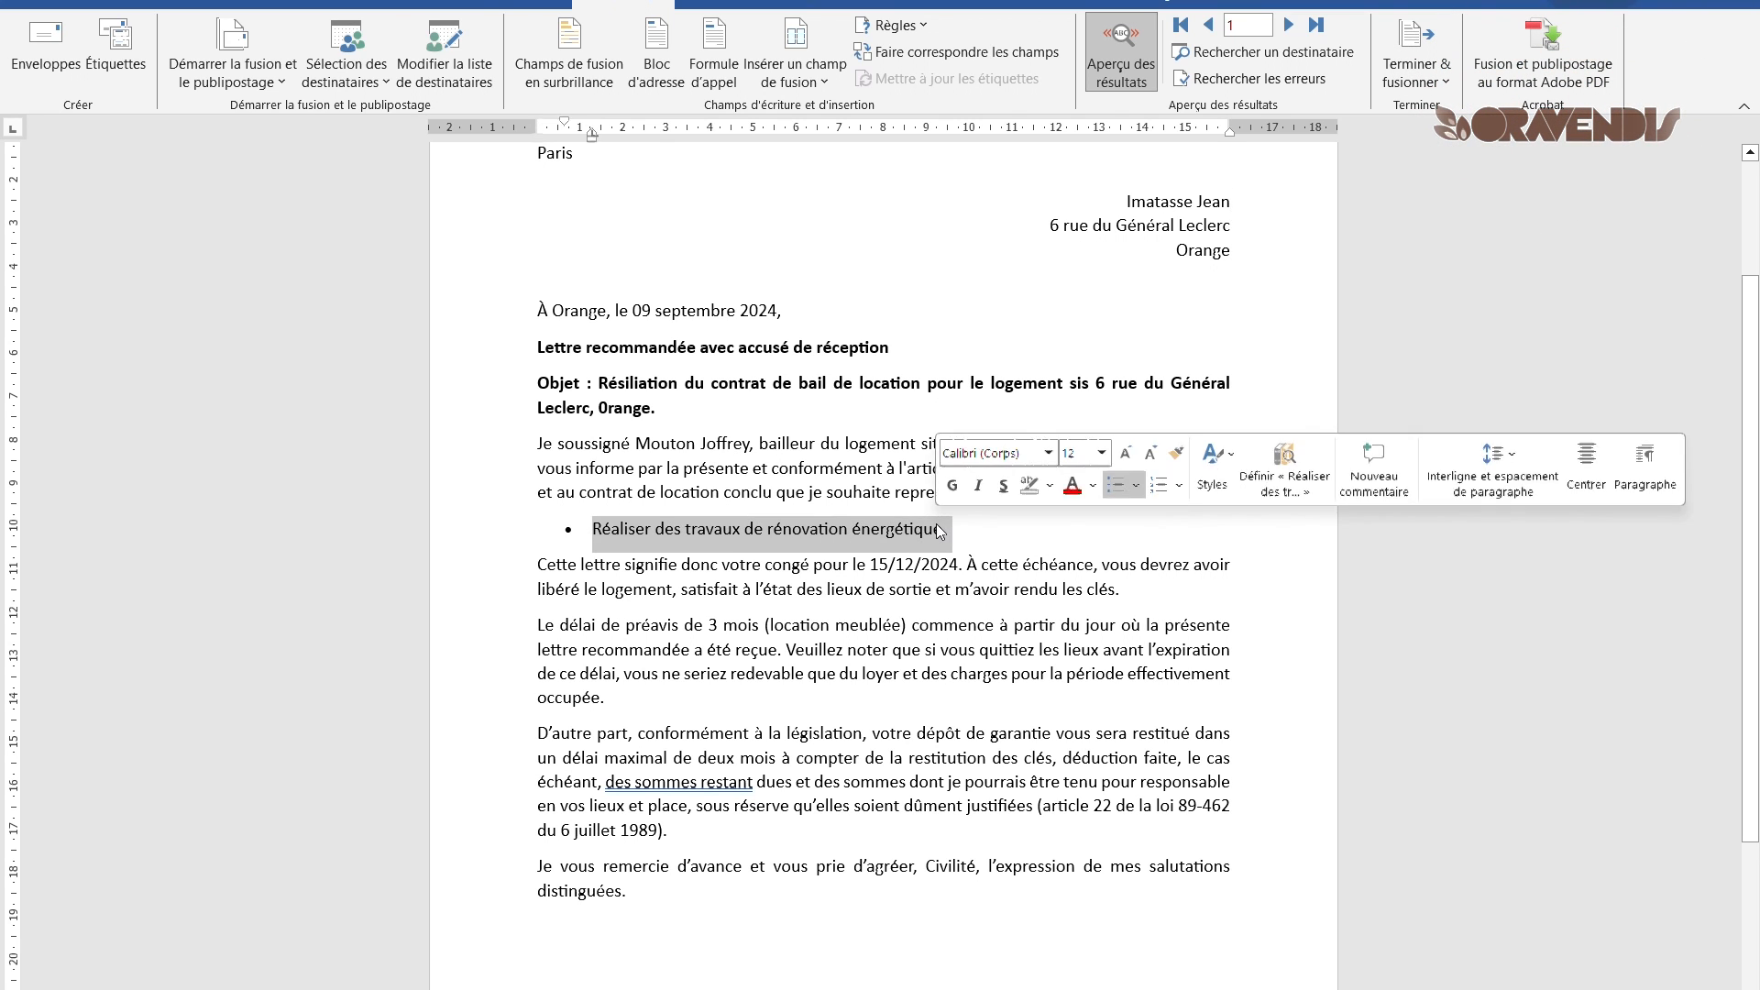
left_click(937, 530)
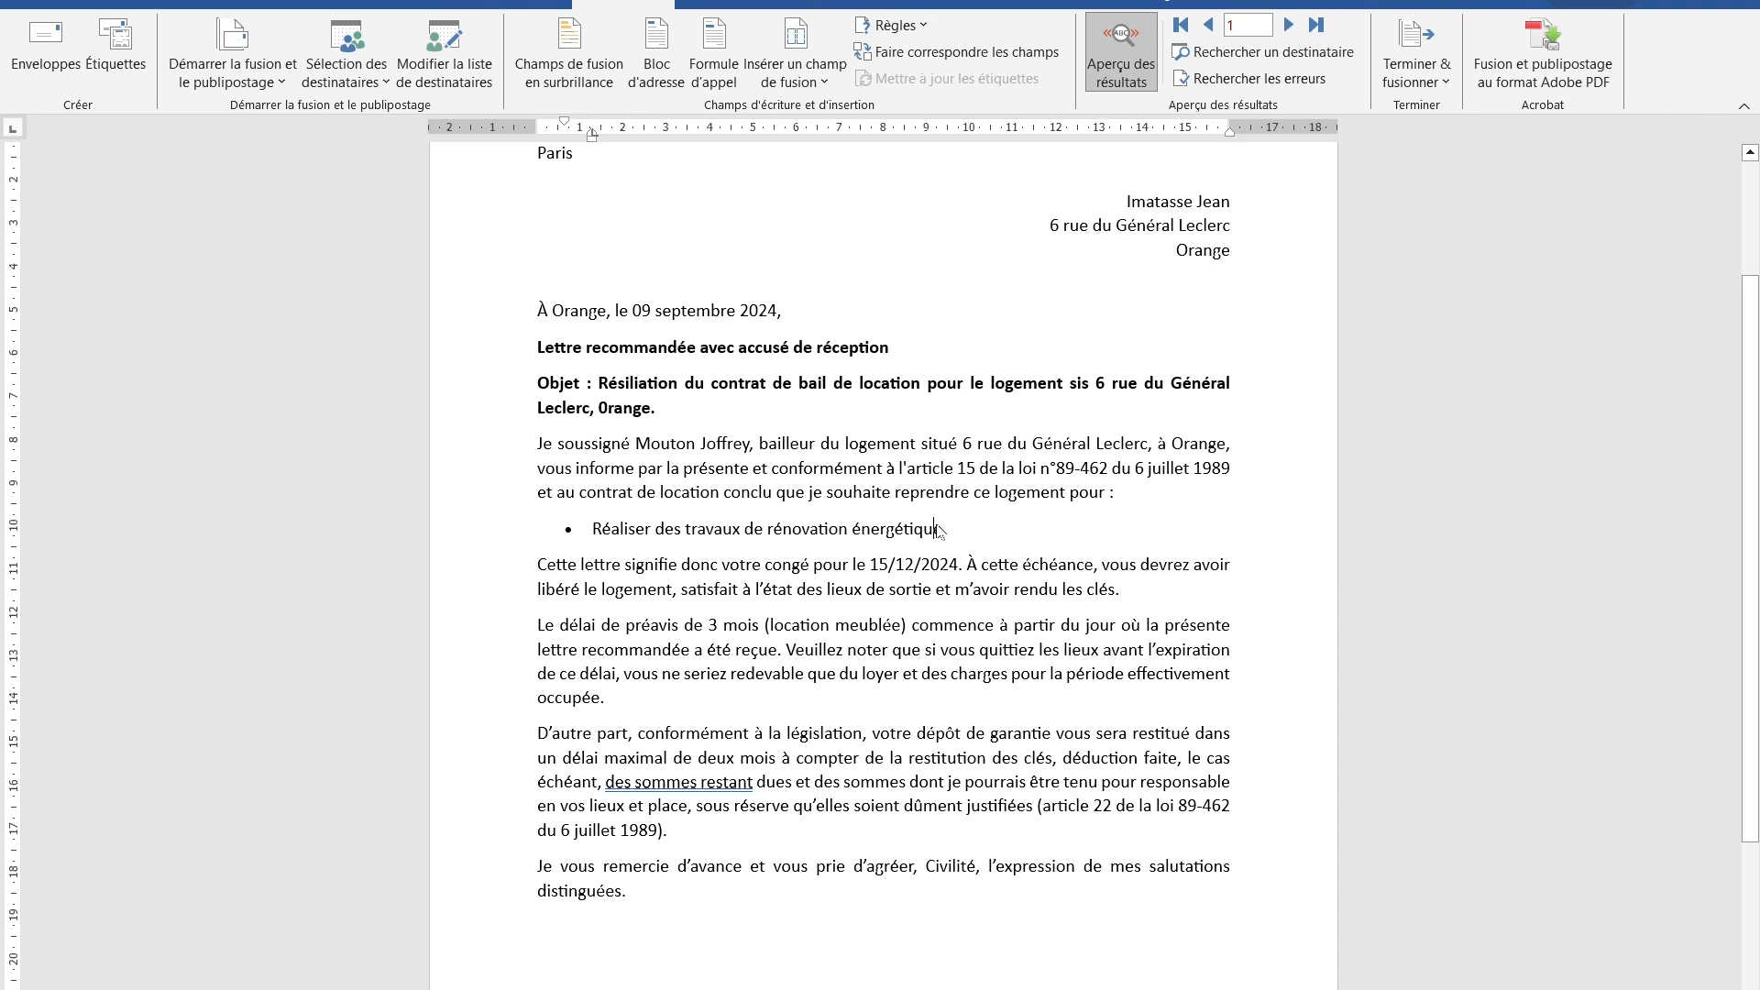
double_click(875, 564)
type("date de fin")
key("ctrl+shift+Left")
key("ctrl+shift+Left")
key("ctrl+shift+Left")
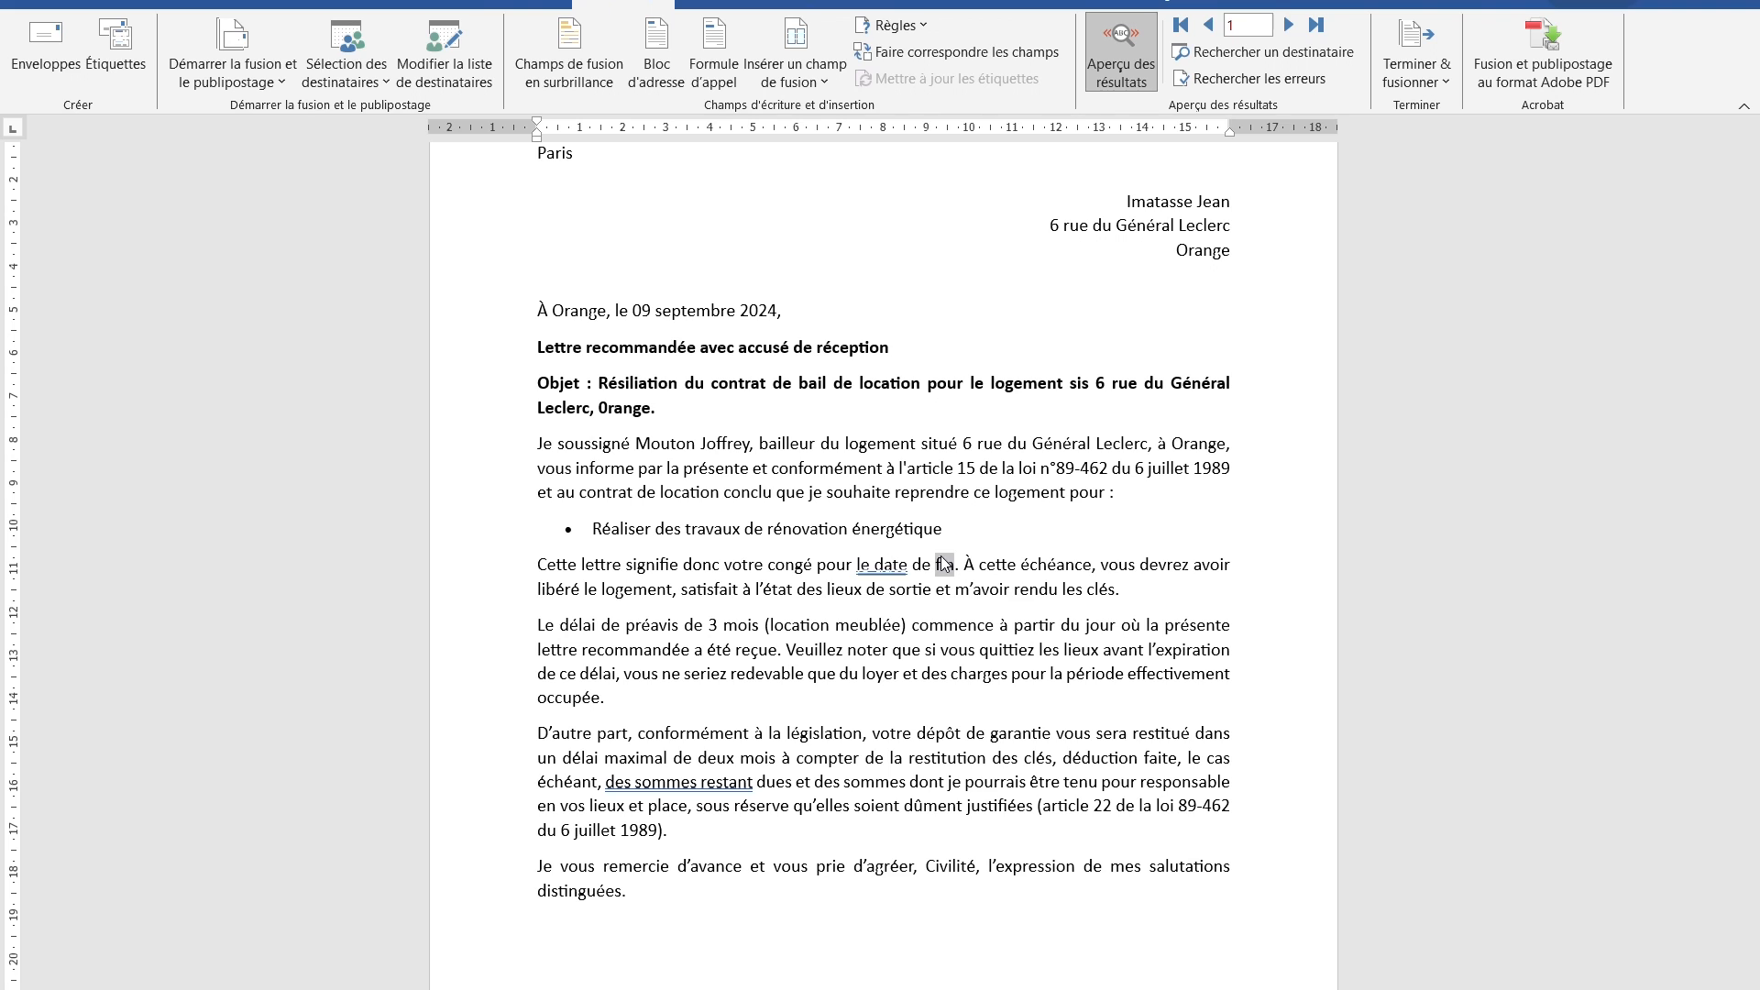
key("ctrl+g")
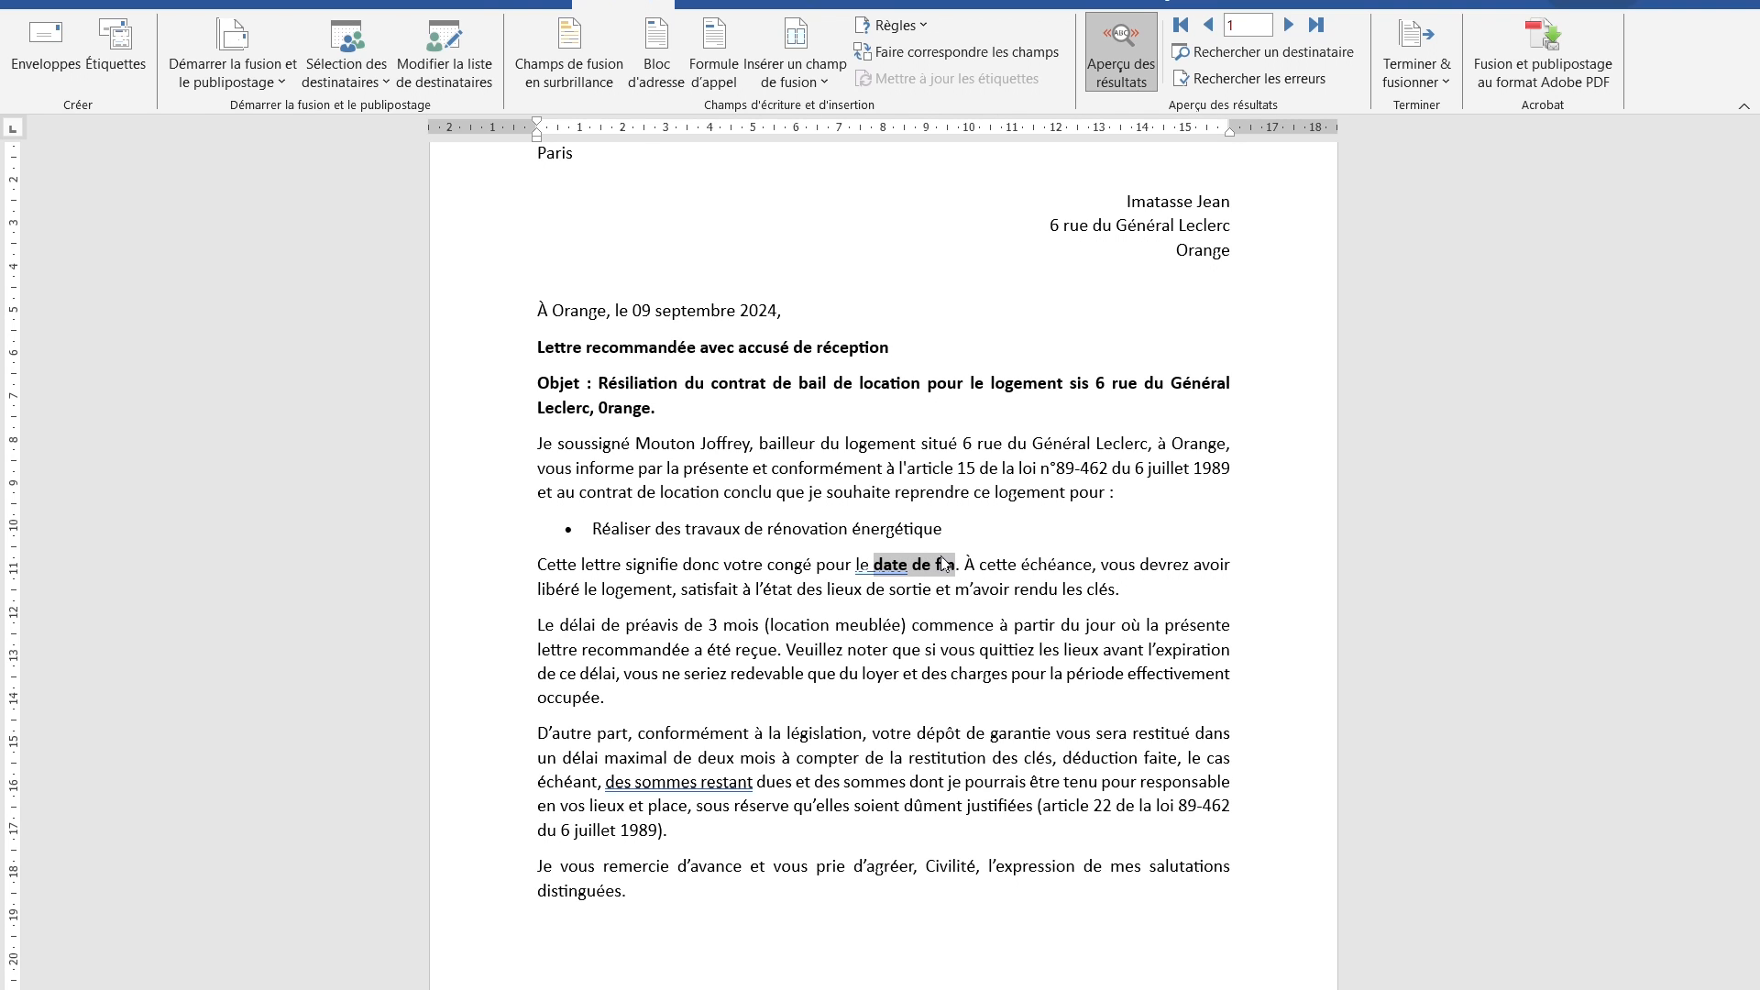
left_click(969, 645)
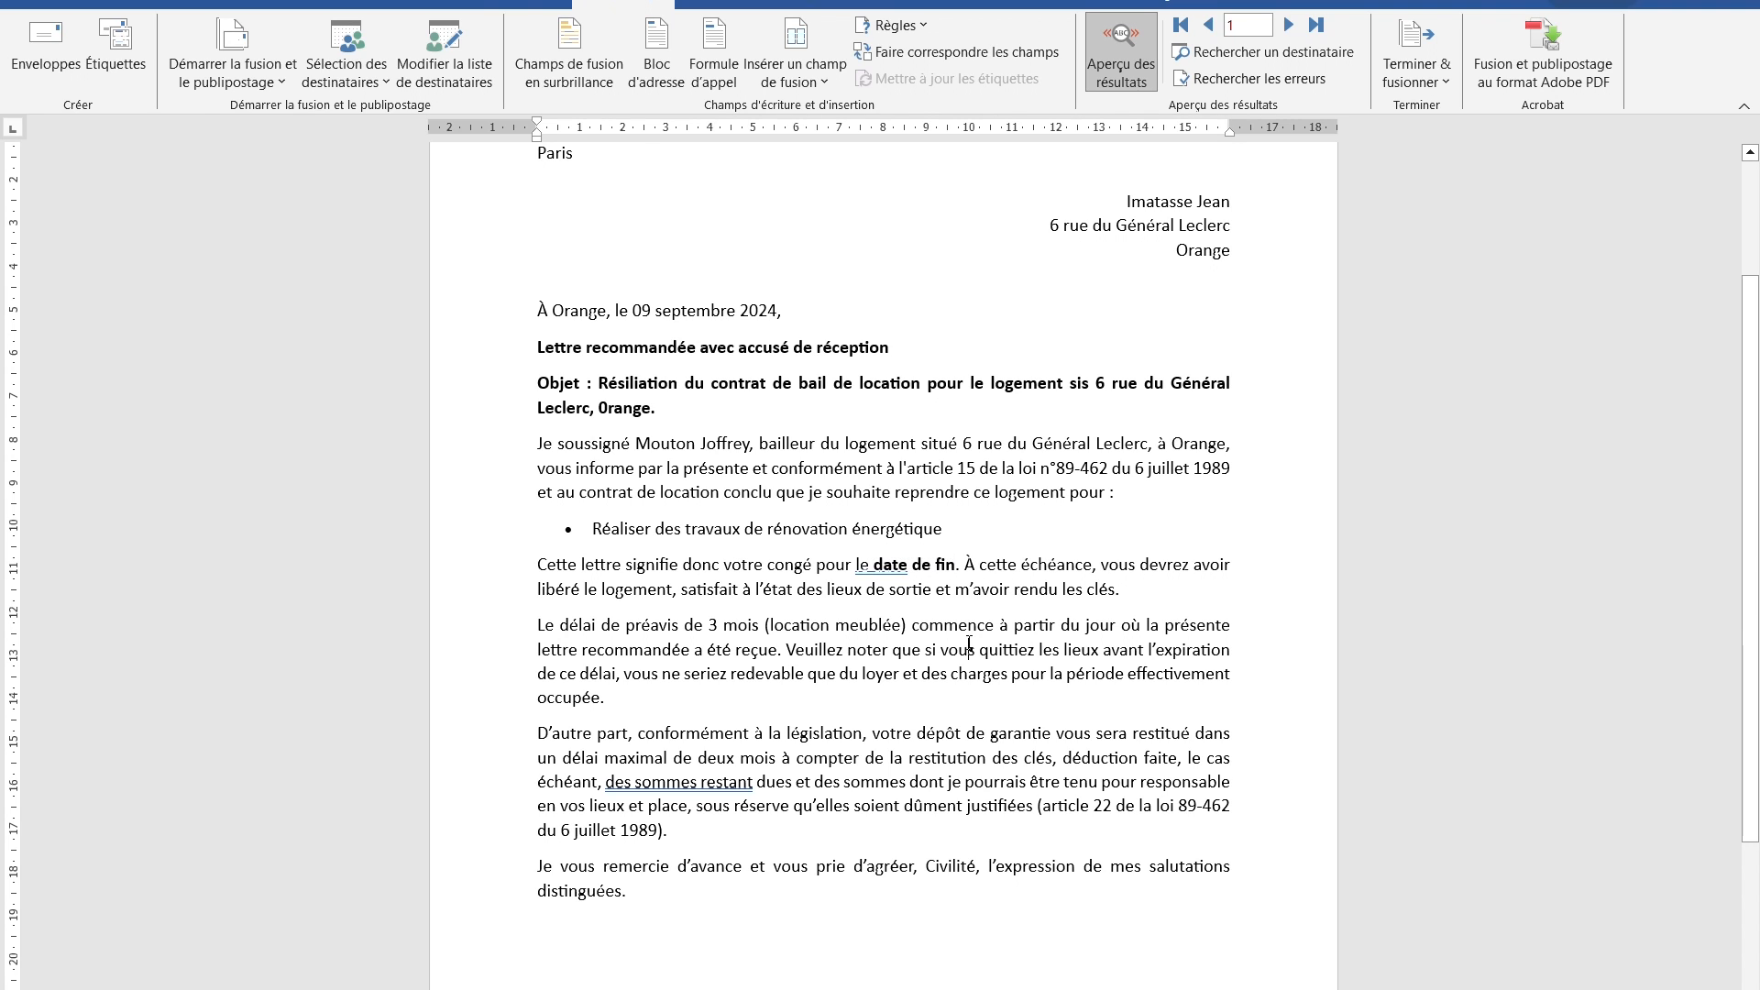
- Make "Le délai de préavis de 3 mois (location meublée)" and the word "Civilité" in the closing sentence bold
left_click(515, 628)
left_click(917, 629)
left_click_drag(908, 625, 545, 630)
key("ctrl+g")
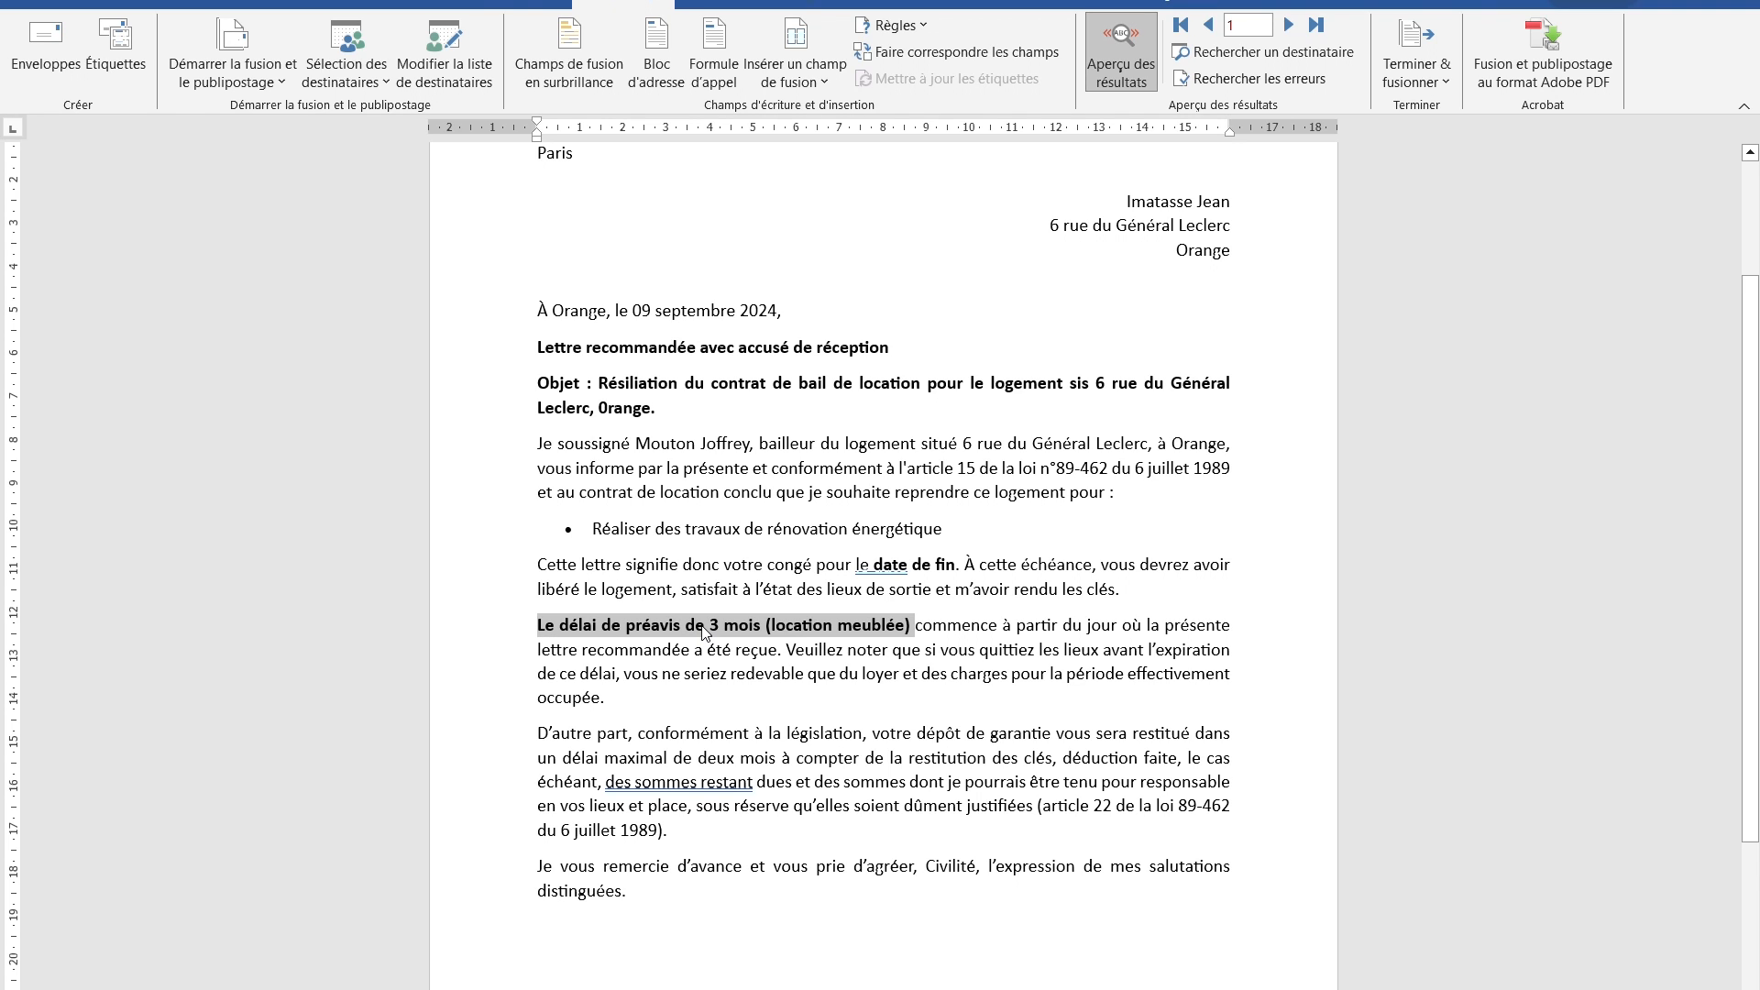
double_click(944, 871)
key("ctrl+g")
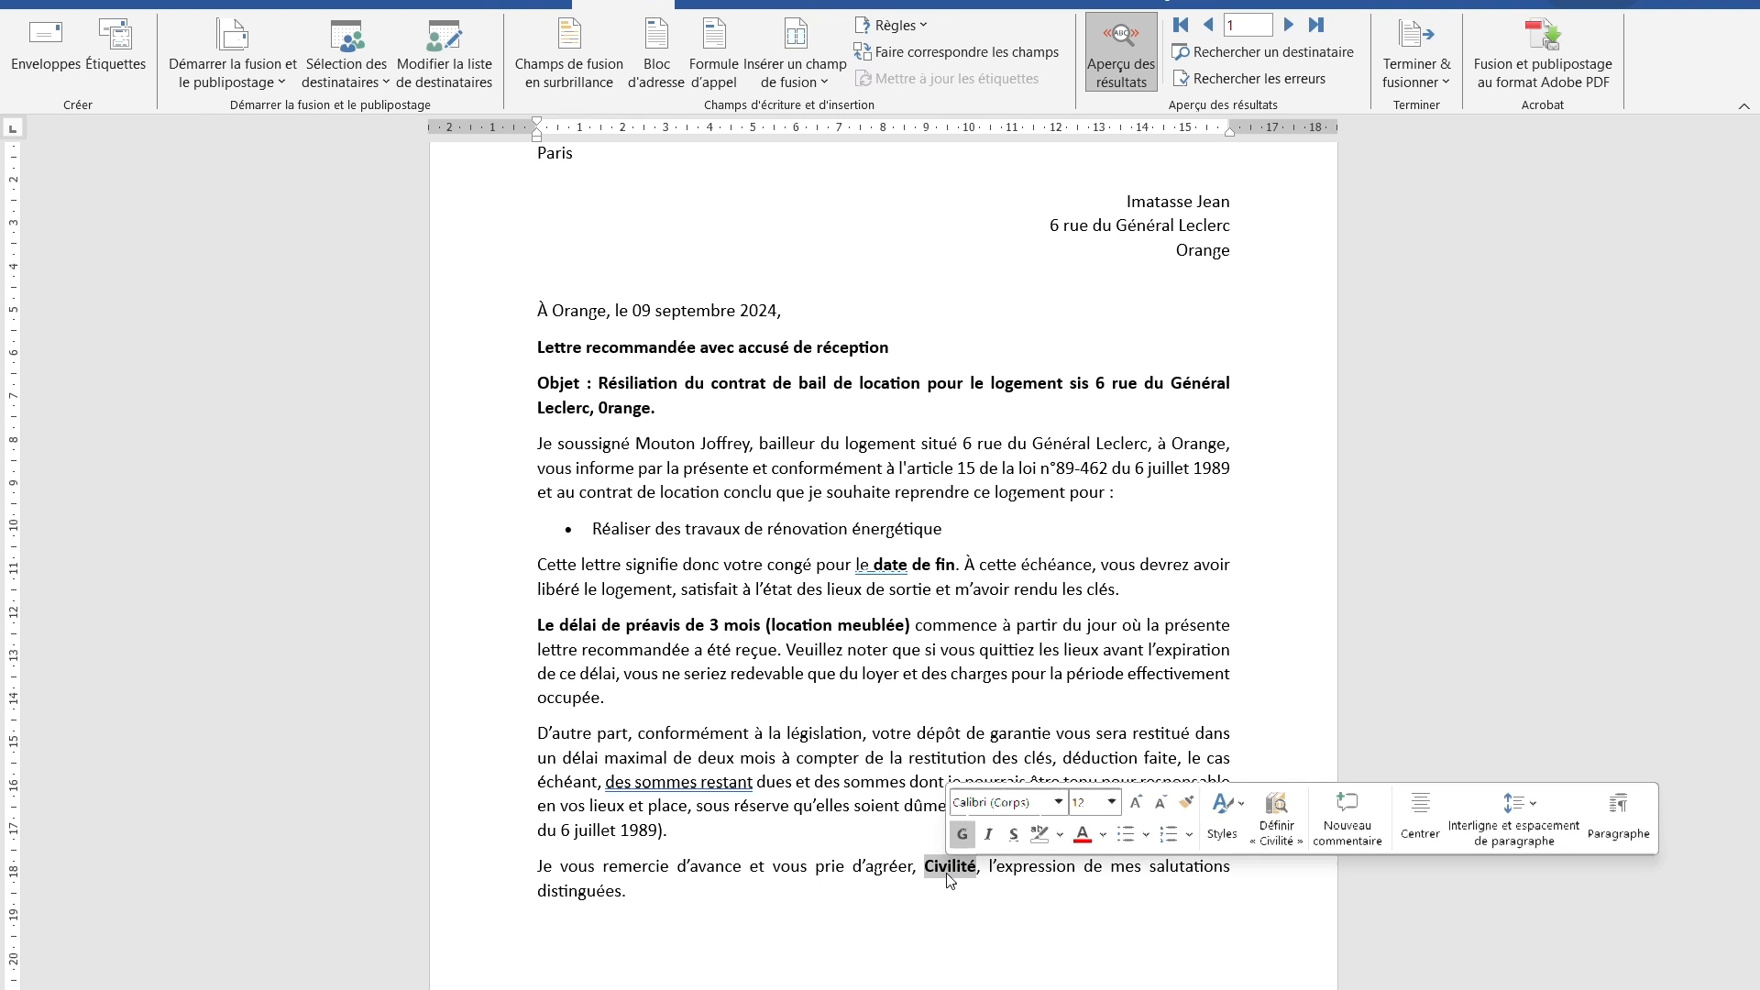
- Replace "Civilité" in the closing sentence with a Si...Alors...Sinon rule: if Civilité equals H, insert "Monsieur", otherwise "Madame"
left_click(917, 25)
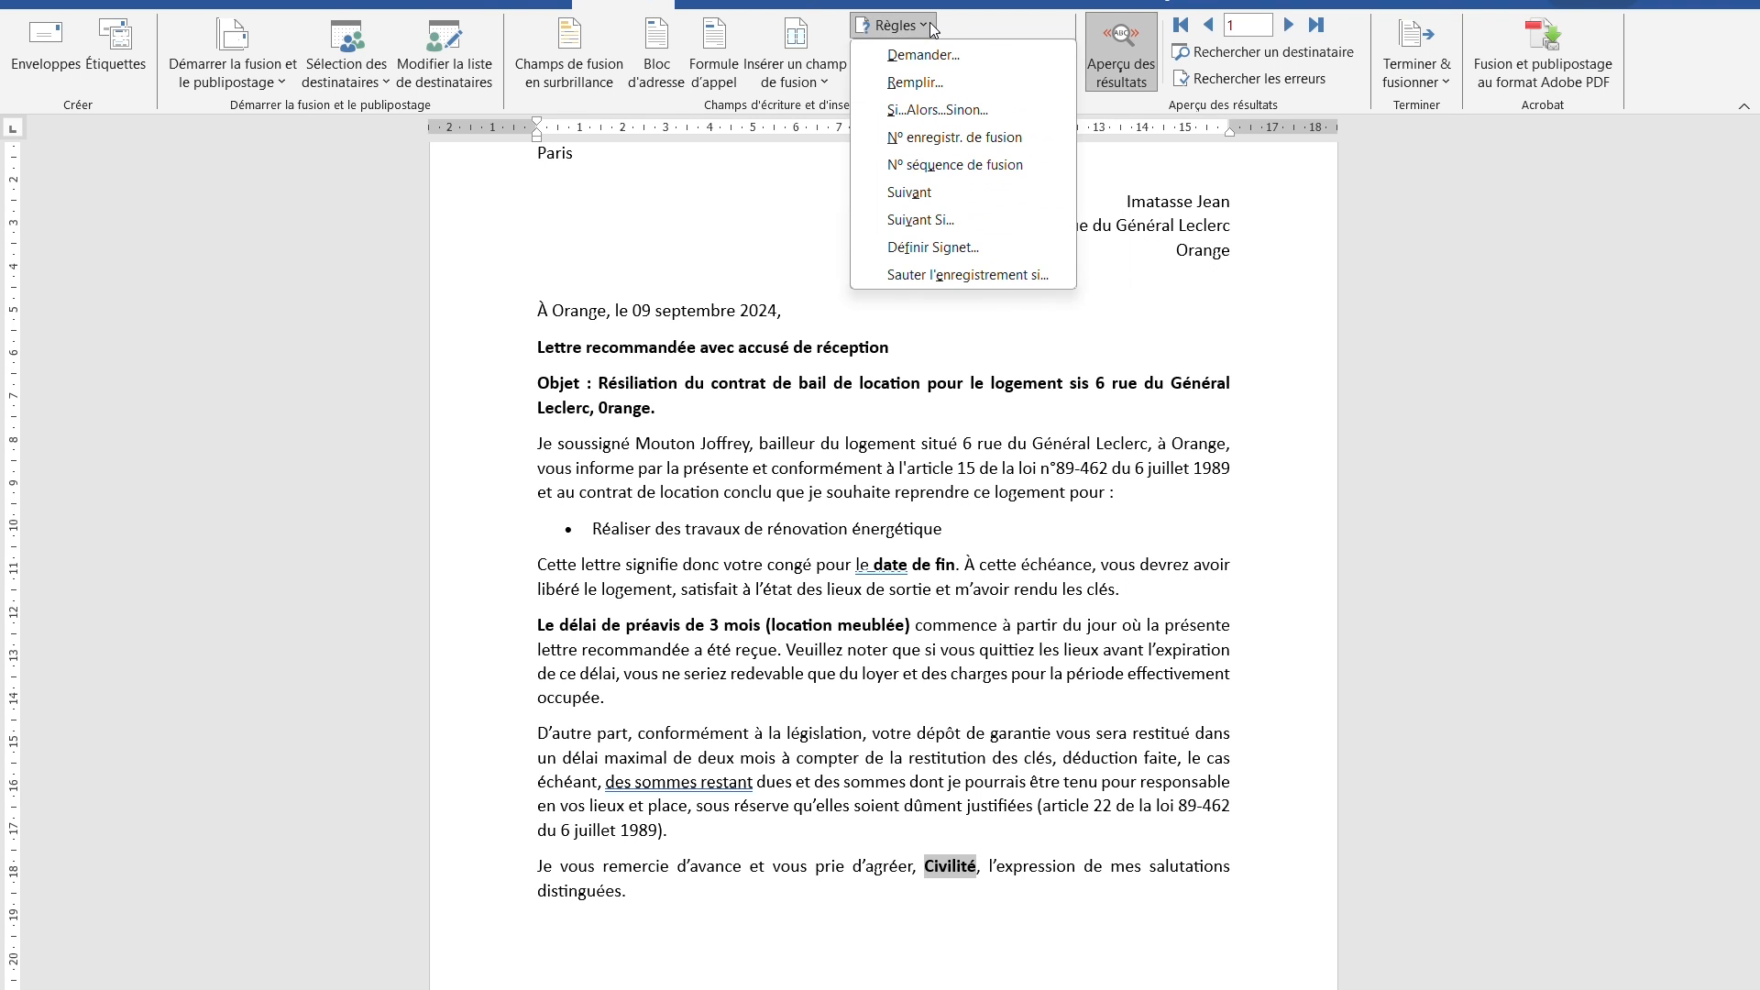
left_click(977, 114)
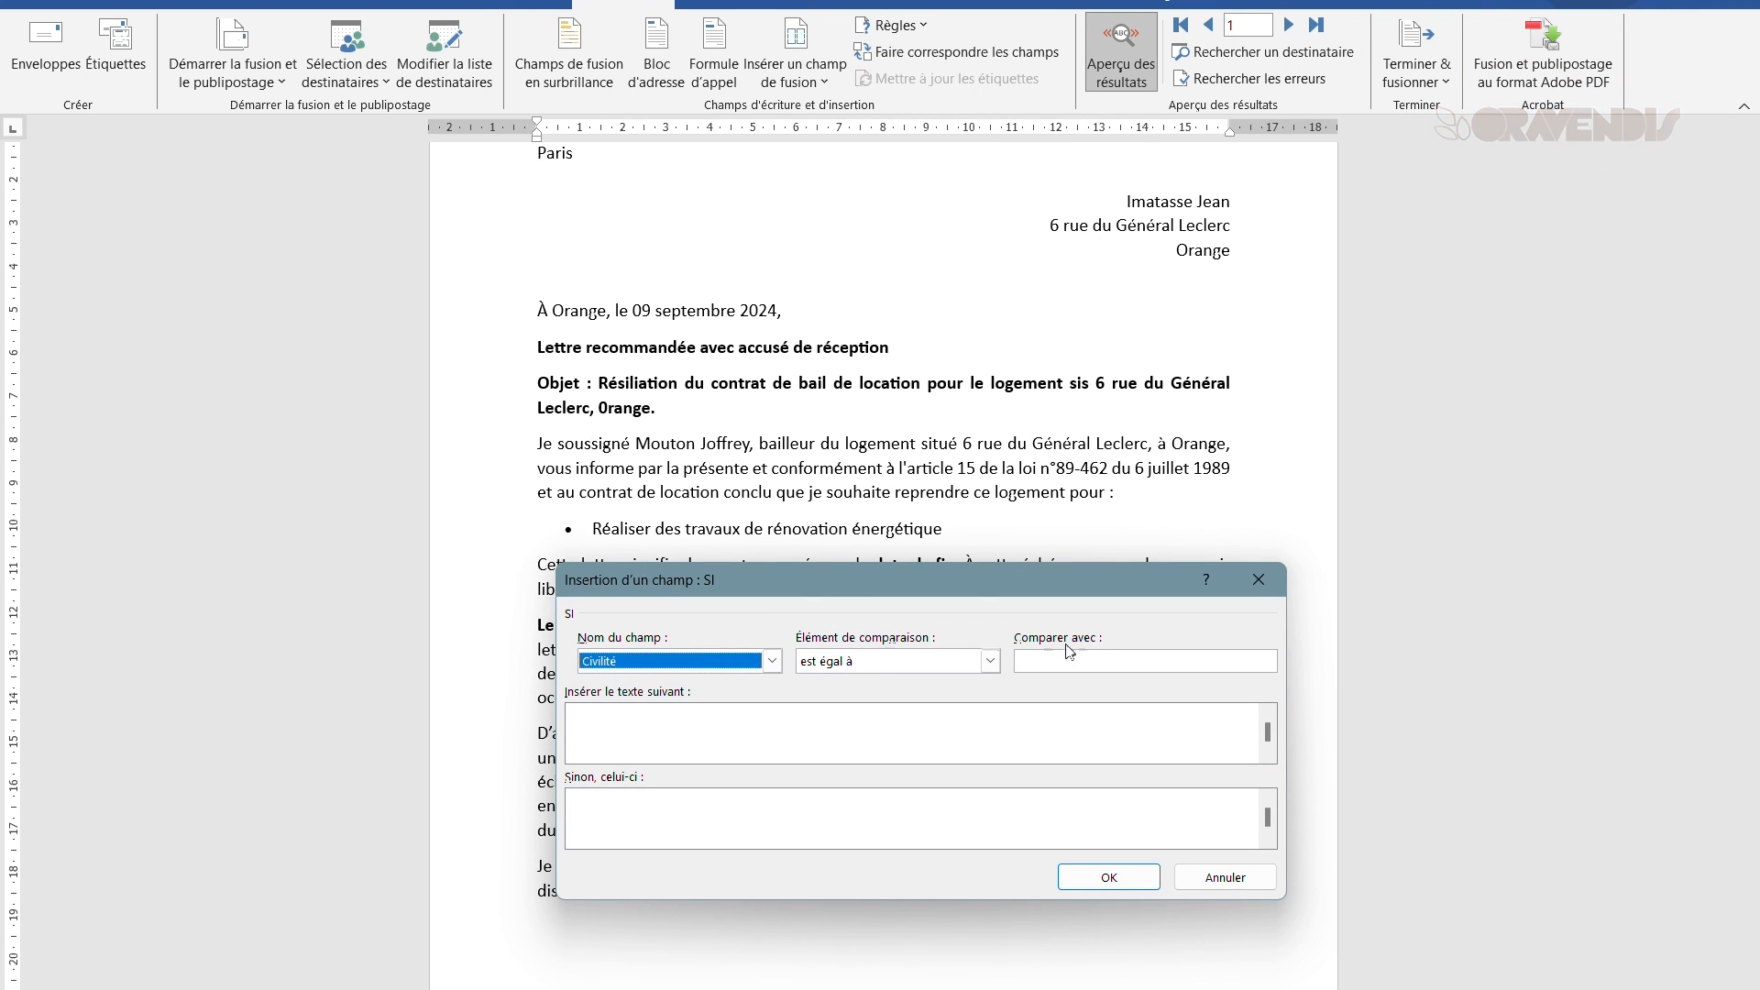
left_click(1085, 661)
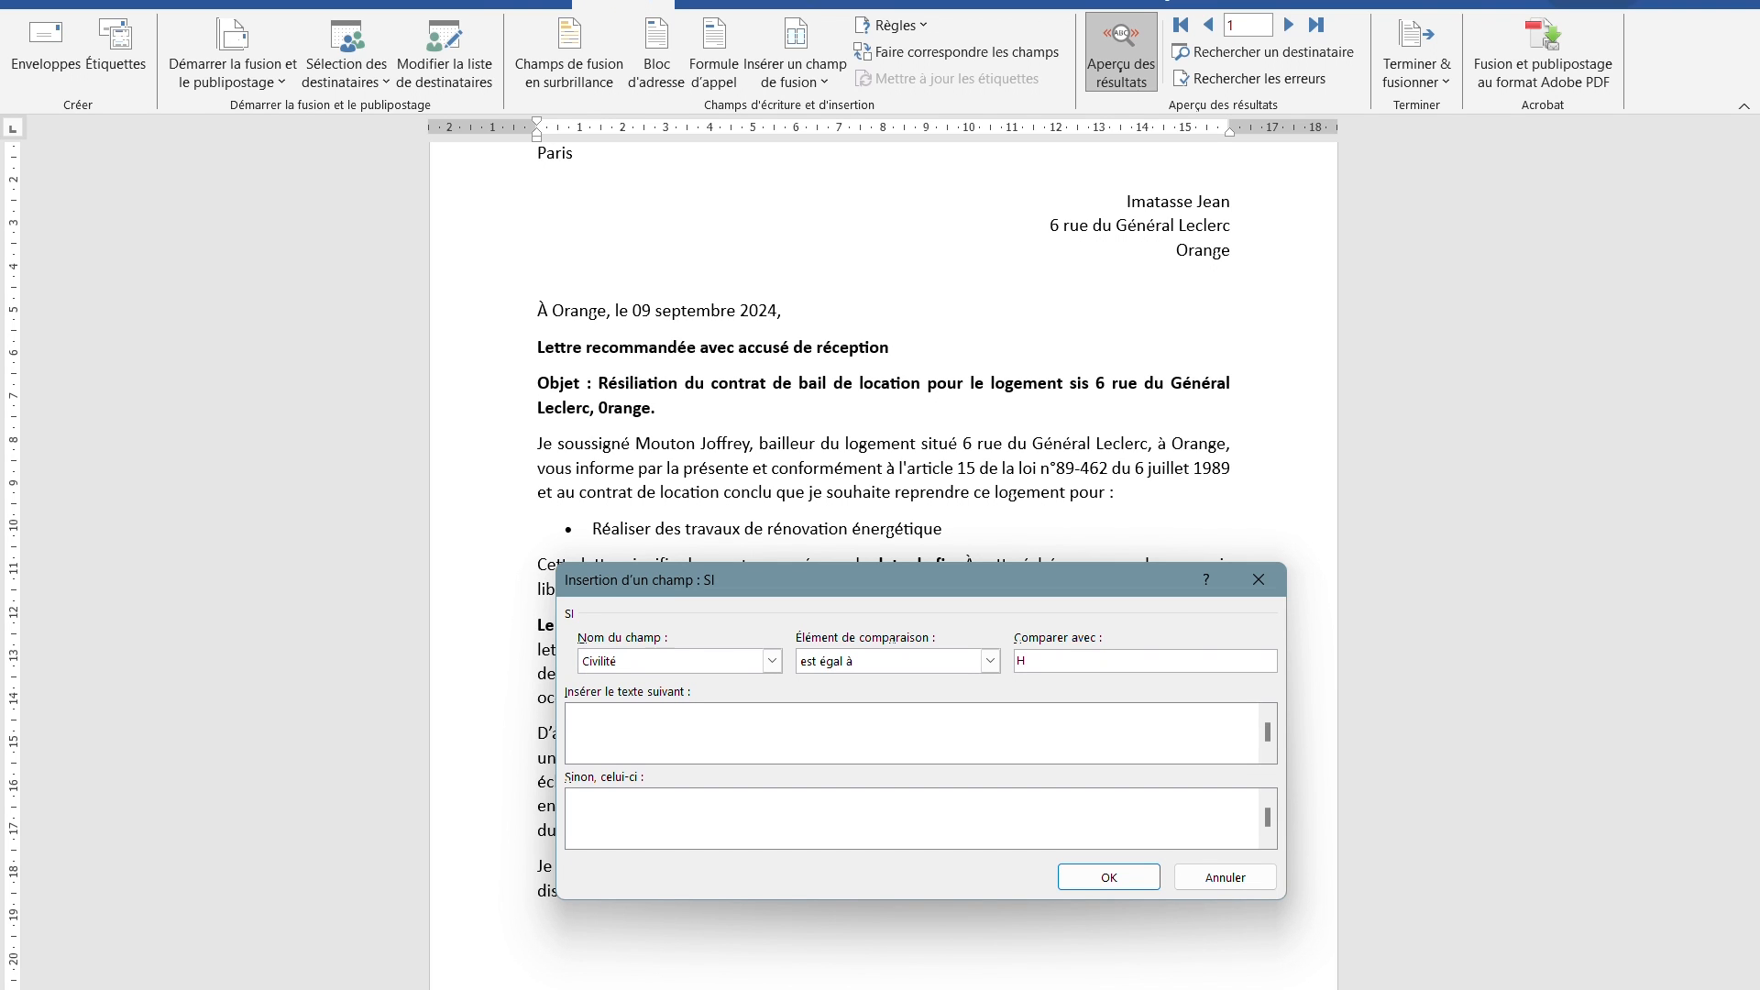
left_click(954, 729)
type("Monsieur")
type("Madame")
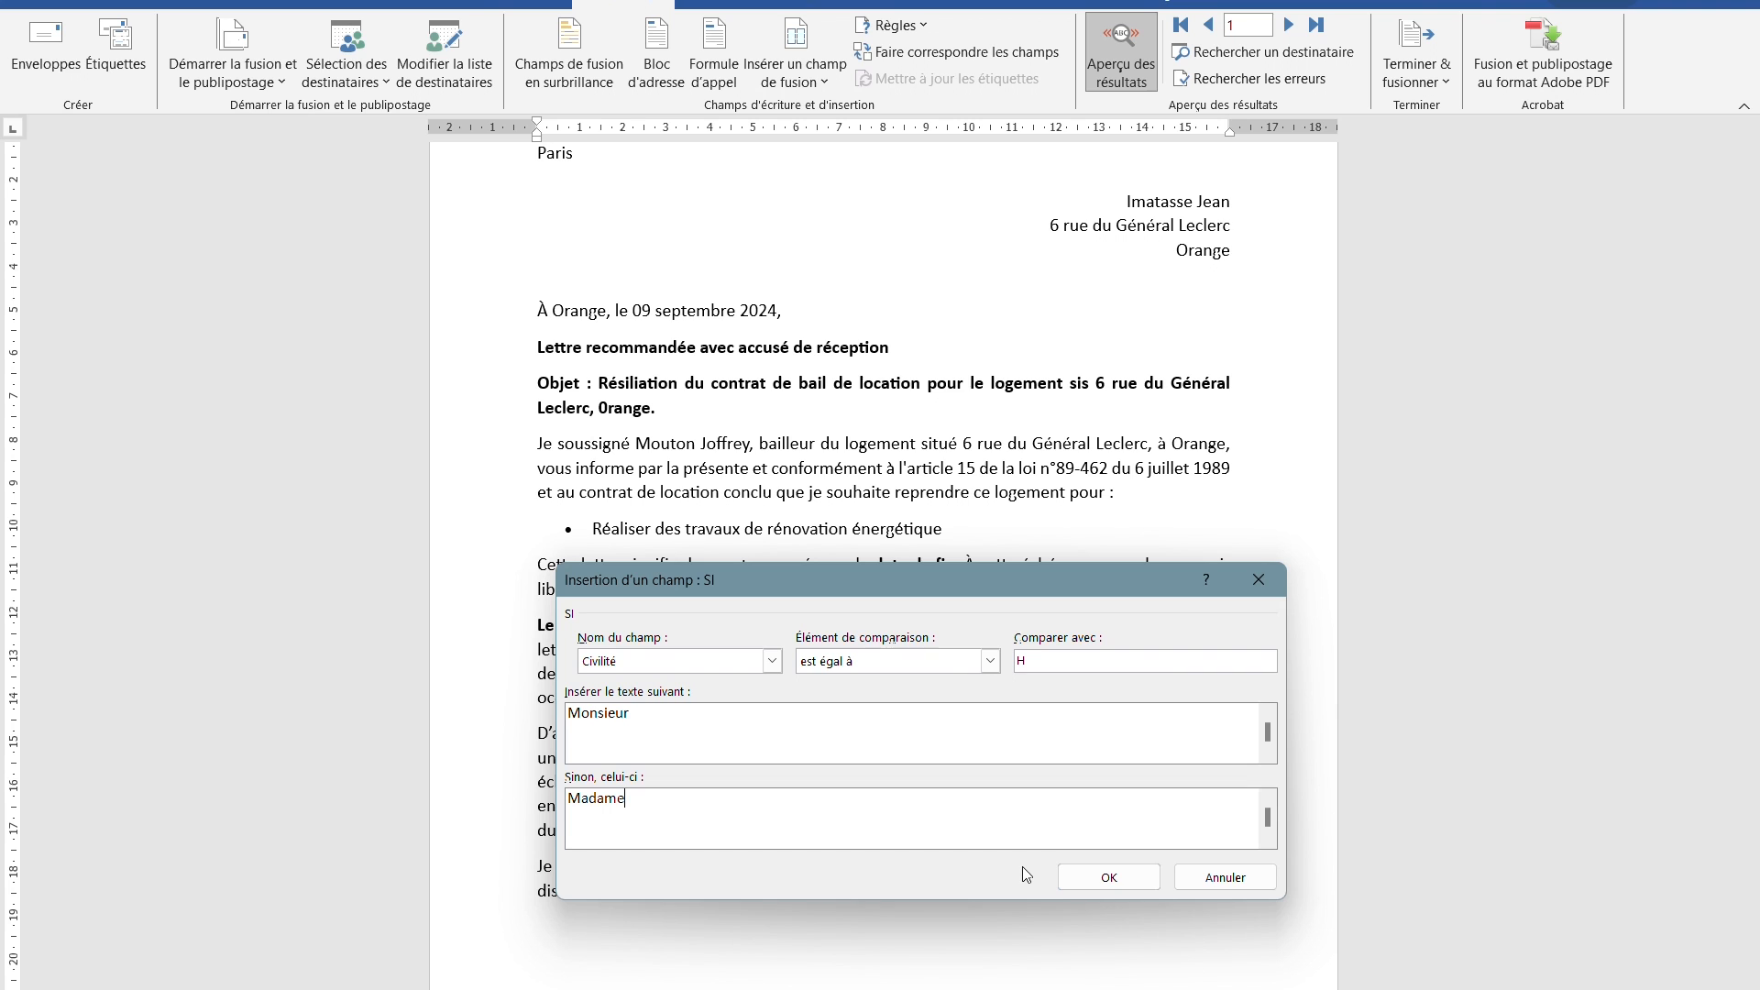
left_click(1094, 875)
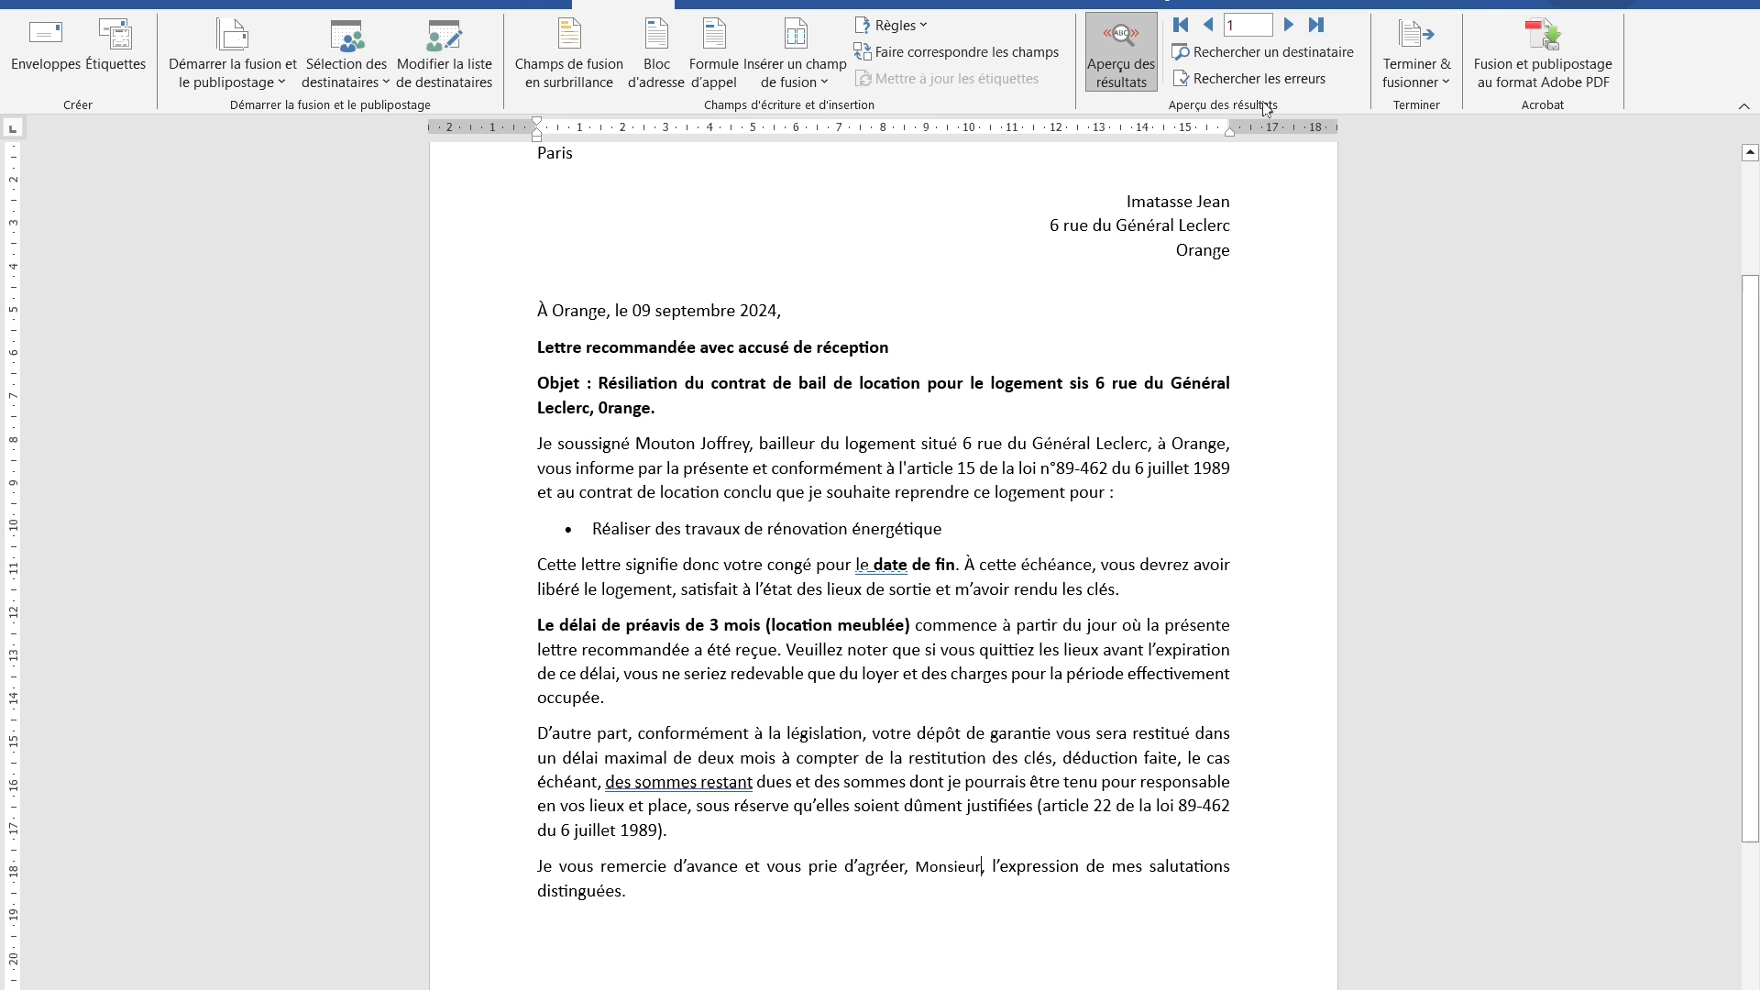
- Preview the merged letter for the third record to check the civility rule in the closing sentence
left_click(1300, 29)
left_click(1300, 30)
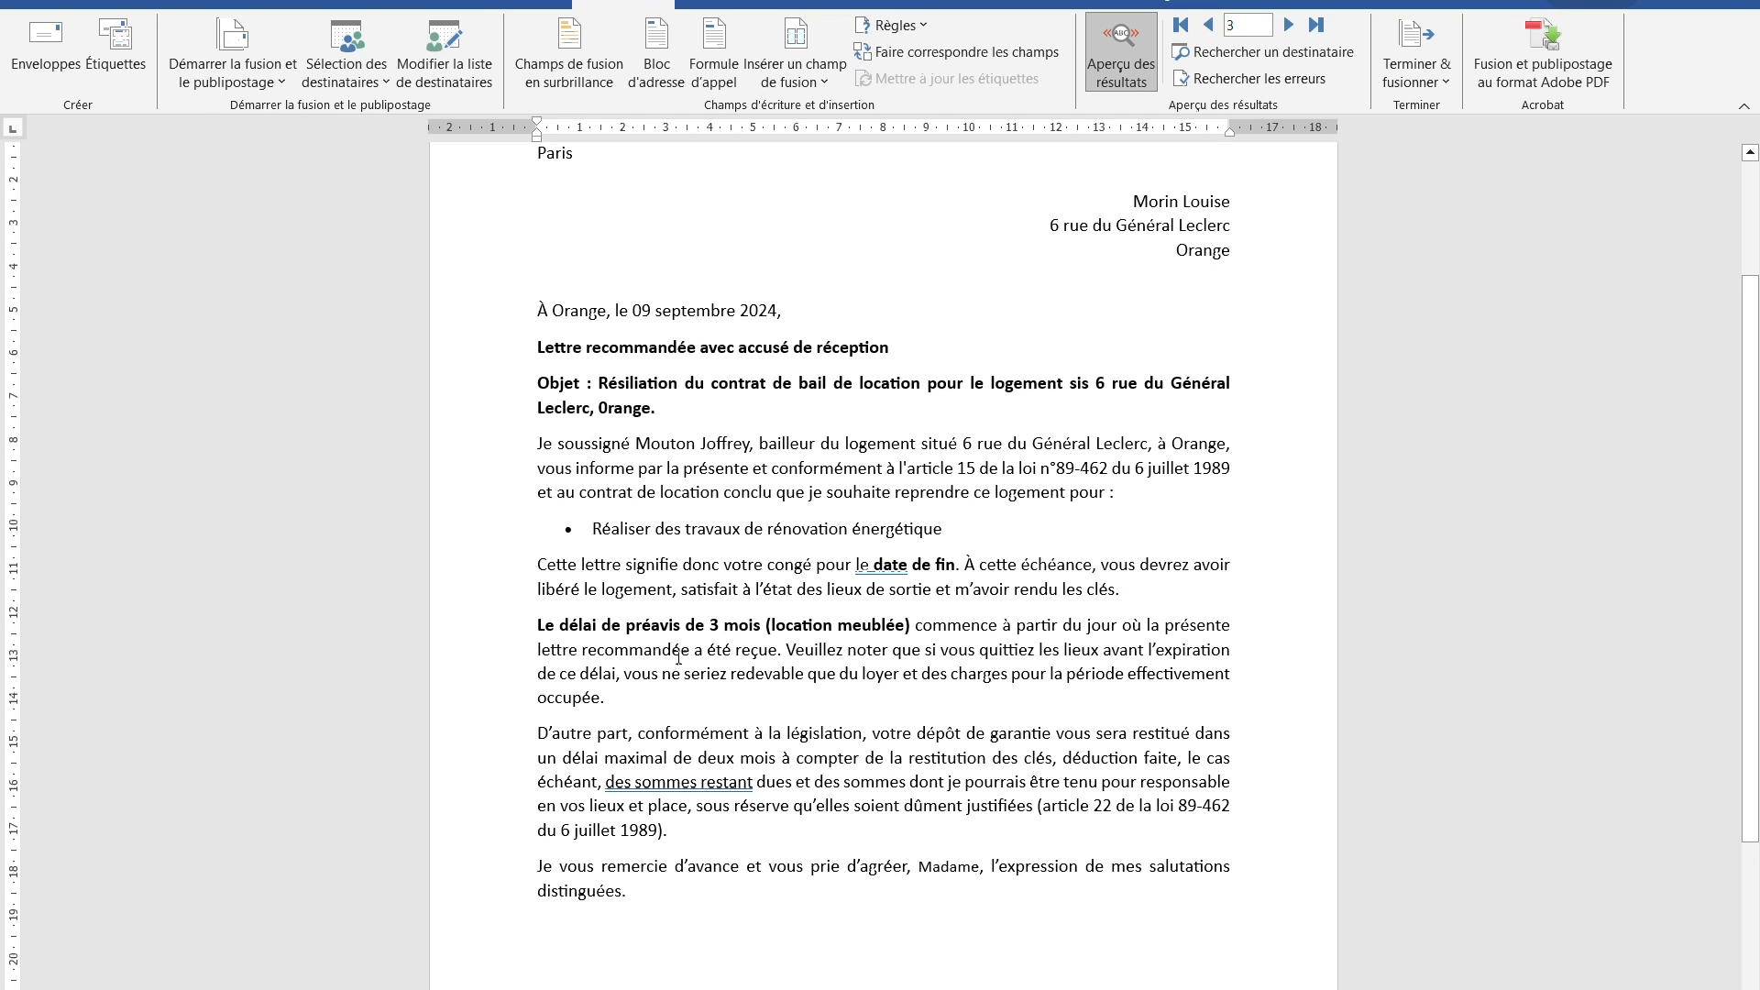
- Copy the bold notice-period phrase and start a Si...Alors...Sinon rule in its place with the condition Location est égal à "Non meublée"
left_click_drag(543, 626, 876, 626)
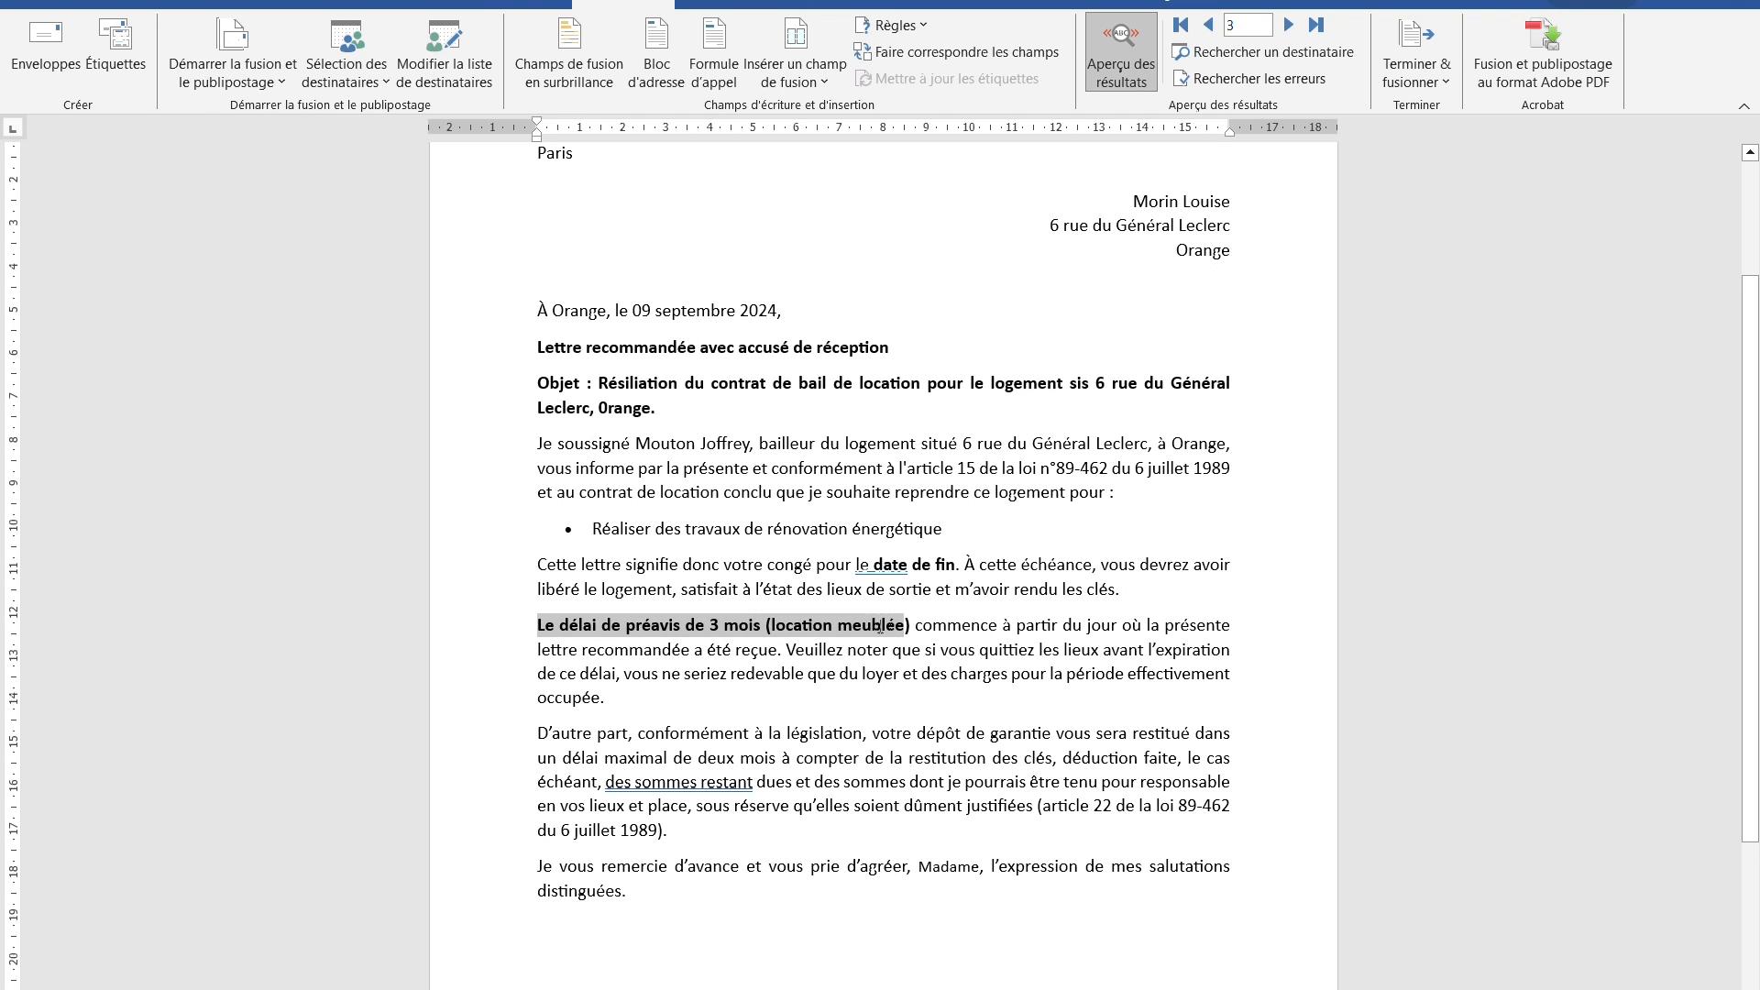
left_click(913, 627, "shift")
key("ctrl+c")
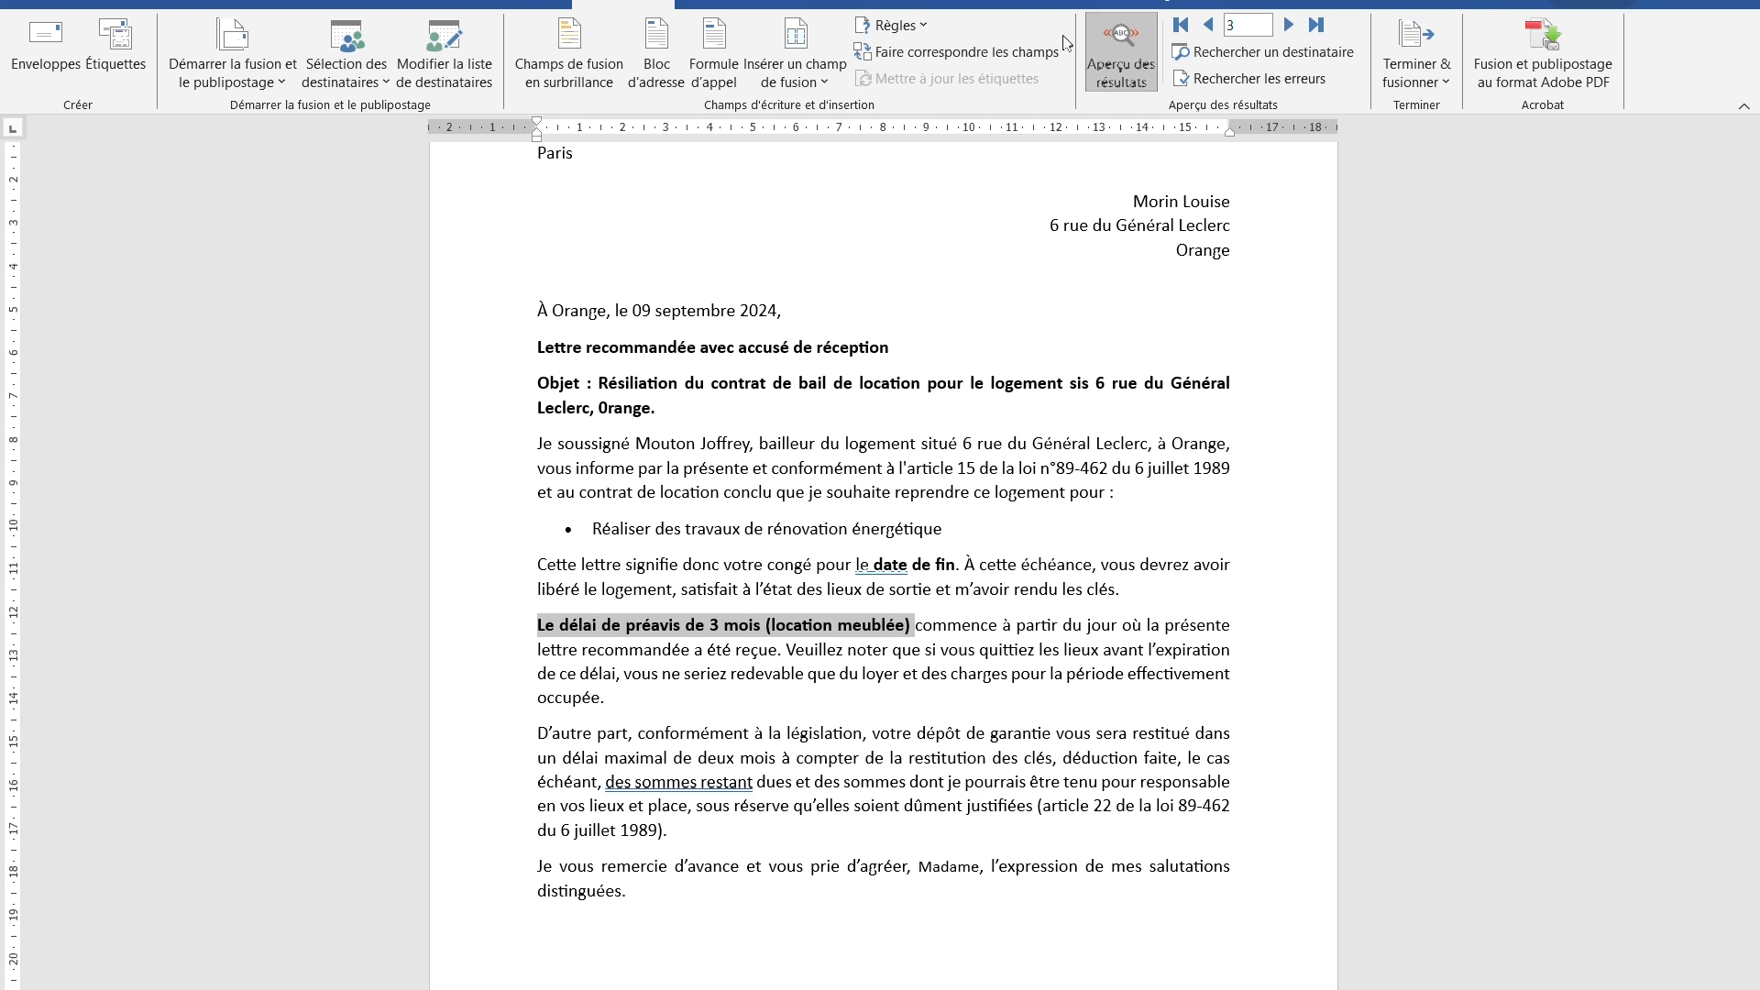
left_click(921, 30)
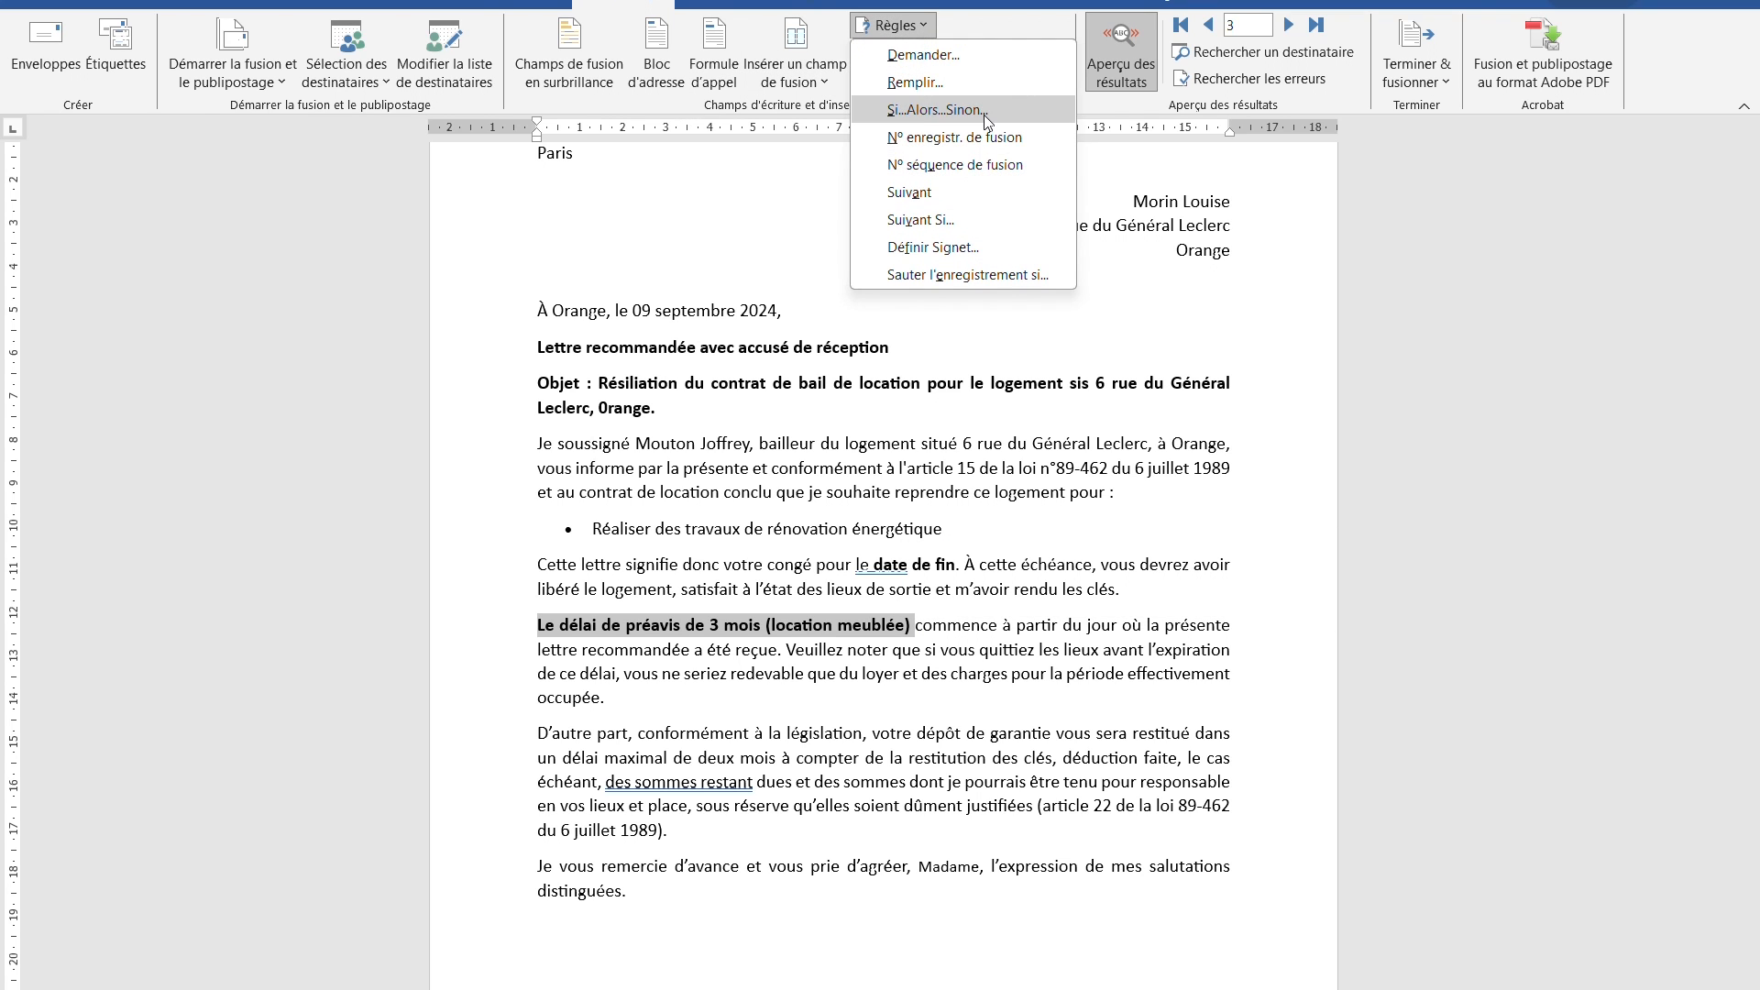
left_click(983, 111)
left_click(773, 661)
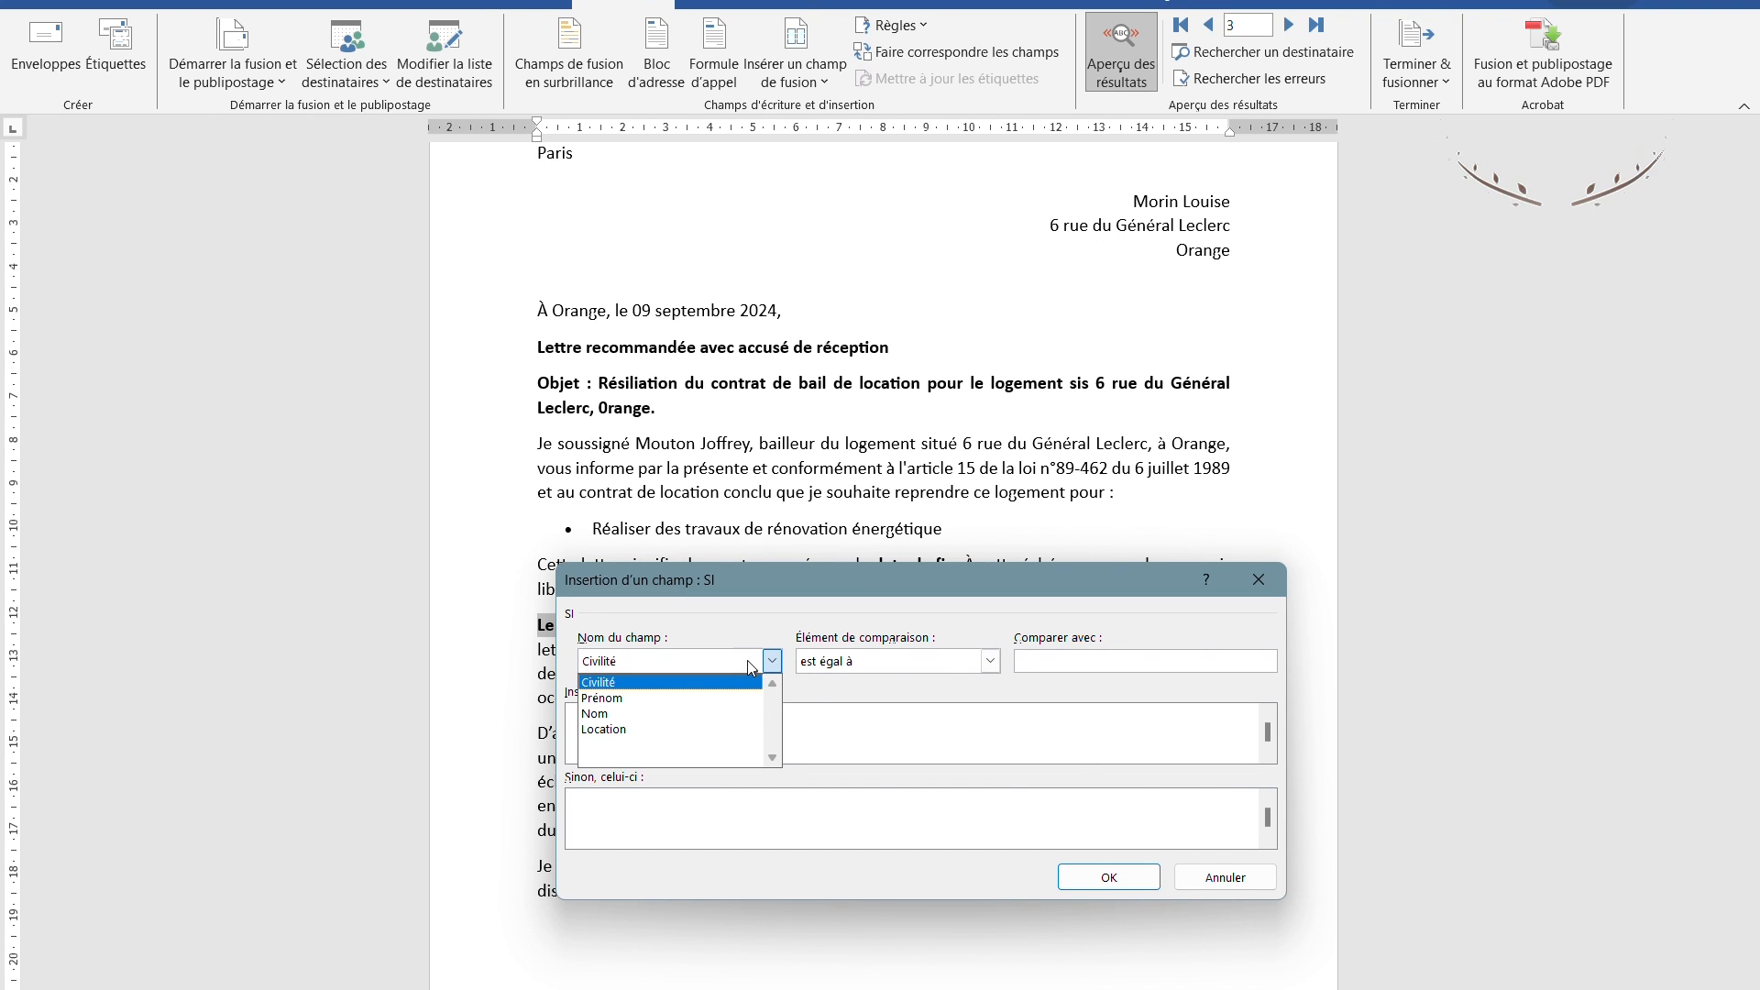
left_click(699, 730)
left_click(1100, 661)
type("Non meublée")
- Make the rule insert "Le délai de préavis de 6 mois (location non meublée)", otherwise "Le délai de préavis de 3 mois (location meublée)"
left_click(931, 815)
key("ctrl+v")
left_click(906, 735)
key("ctrl+v")
left_click(715, 713)
key("BackSpace")
type("6")
left_click(813, 712)
type("non")
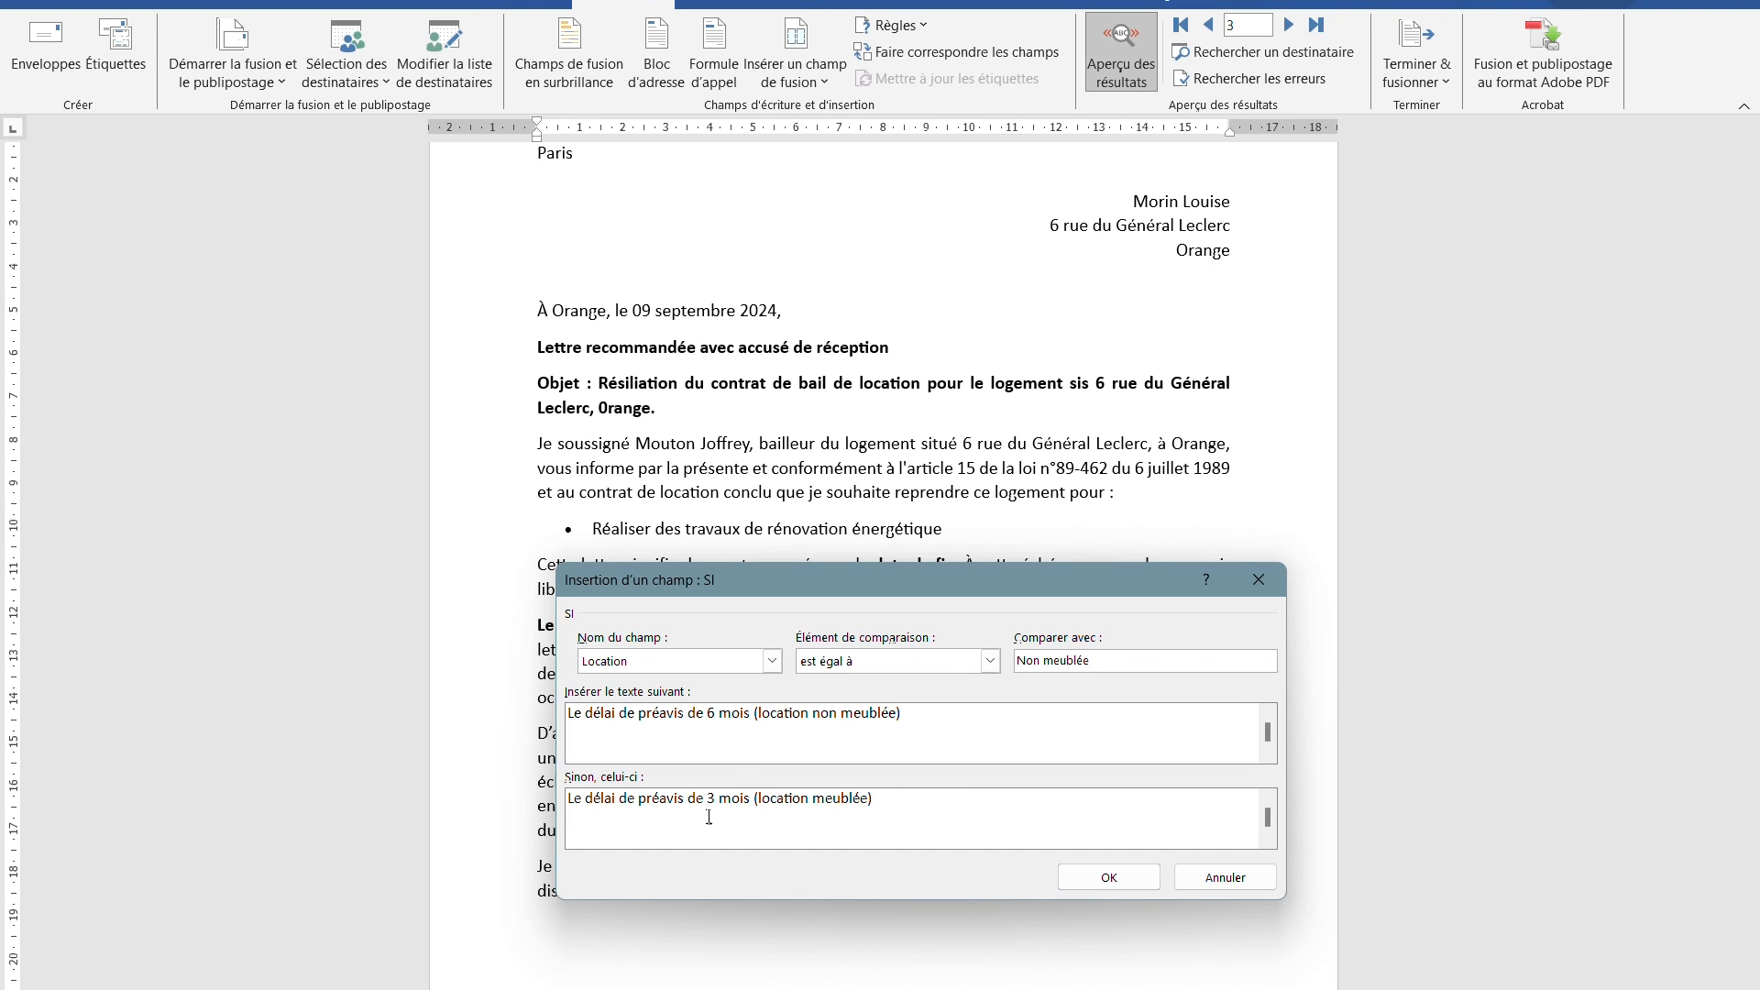
left_click(1109, 878)
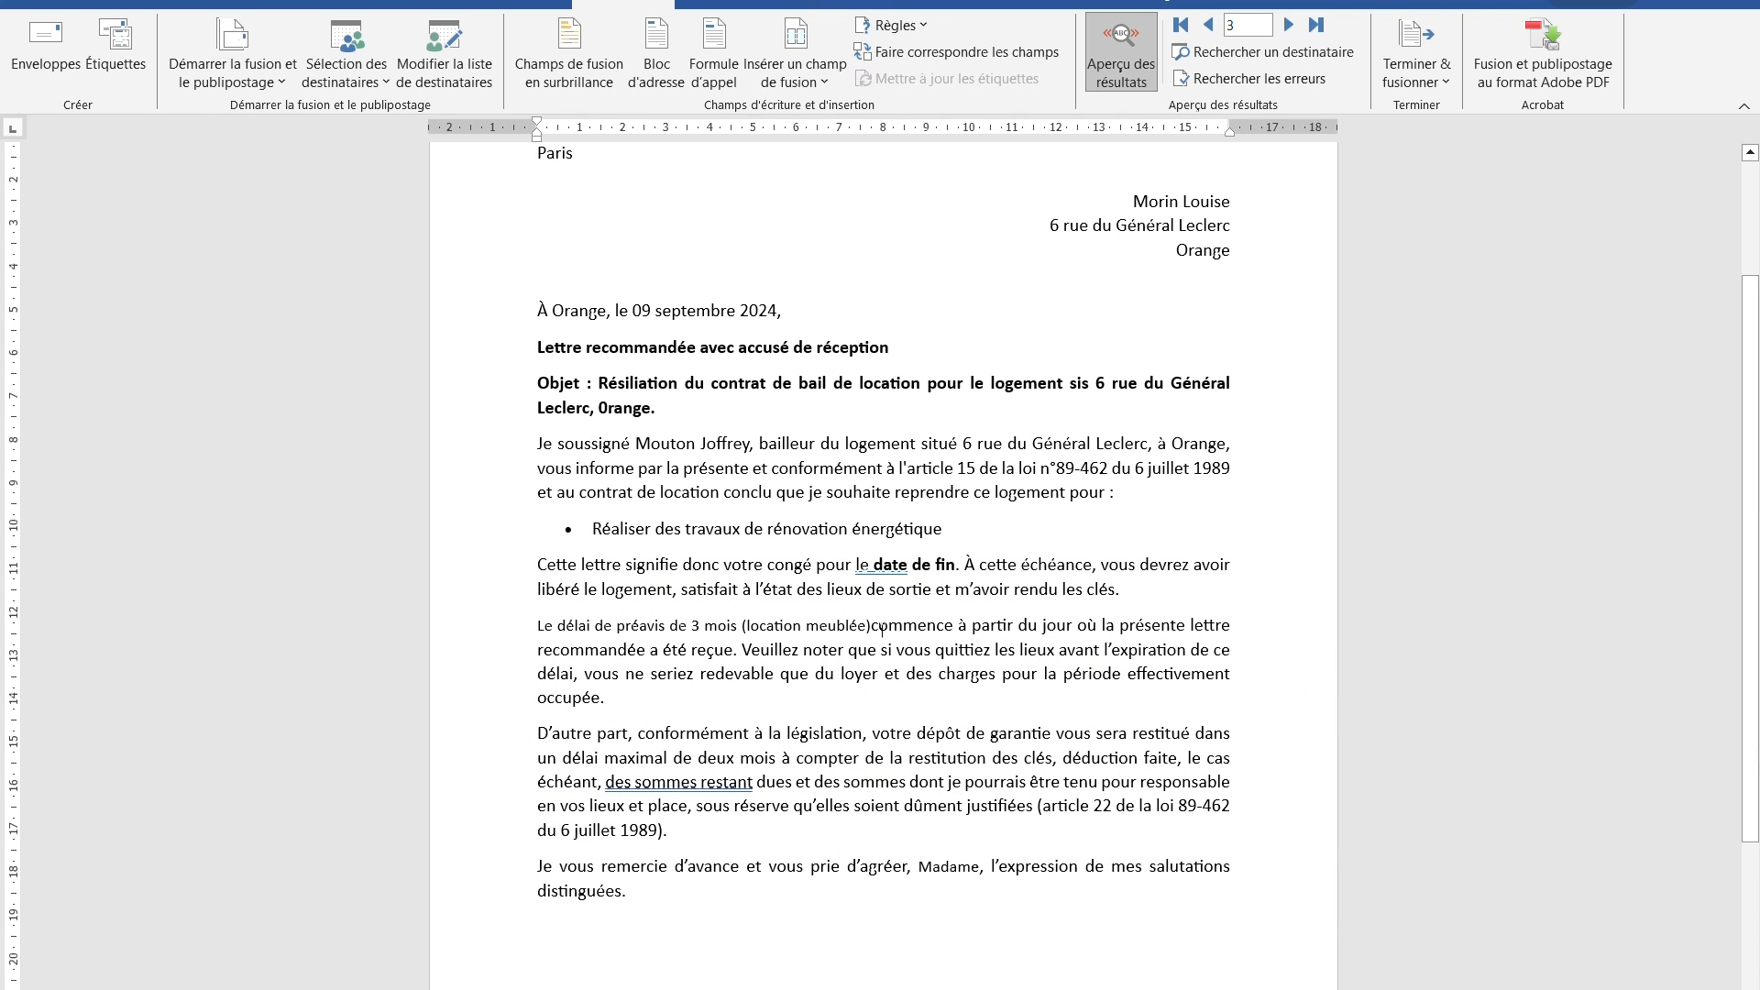
- Start a Si...Alors...Sinon rule in place of the bold "date de fin" placeholder, with the condition Location est égal à "Non meublée"
left_click_drag(874, 564, 957, 564)
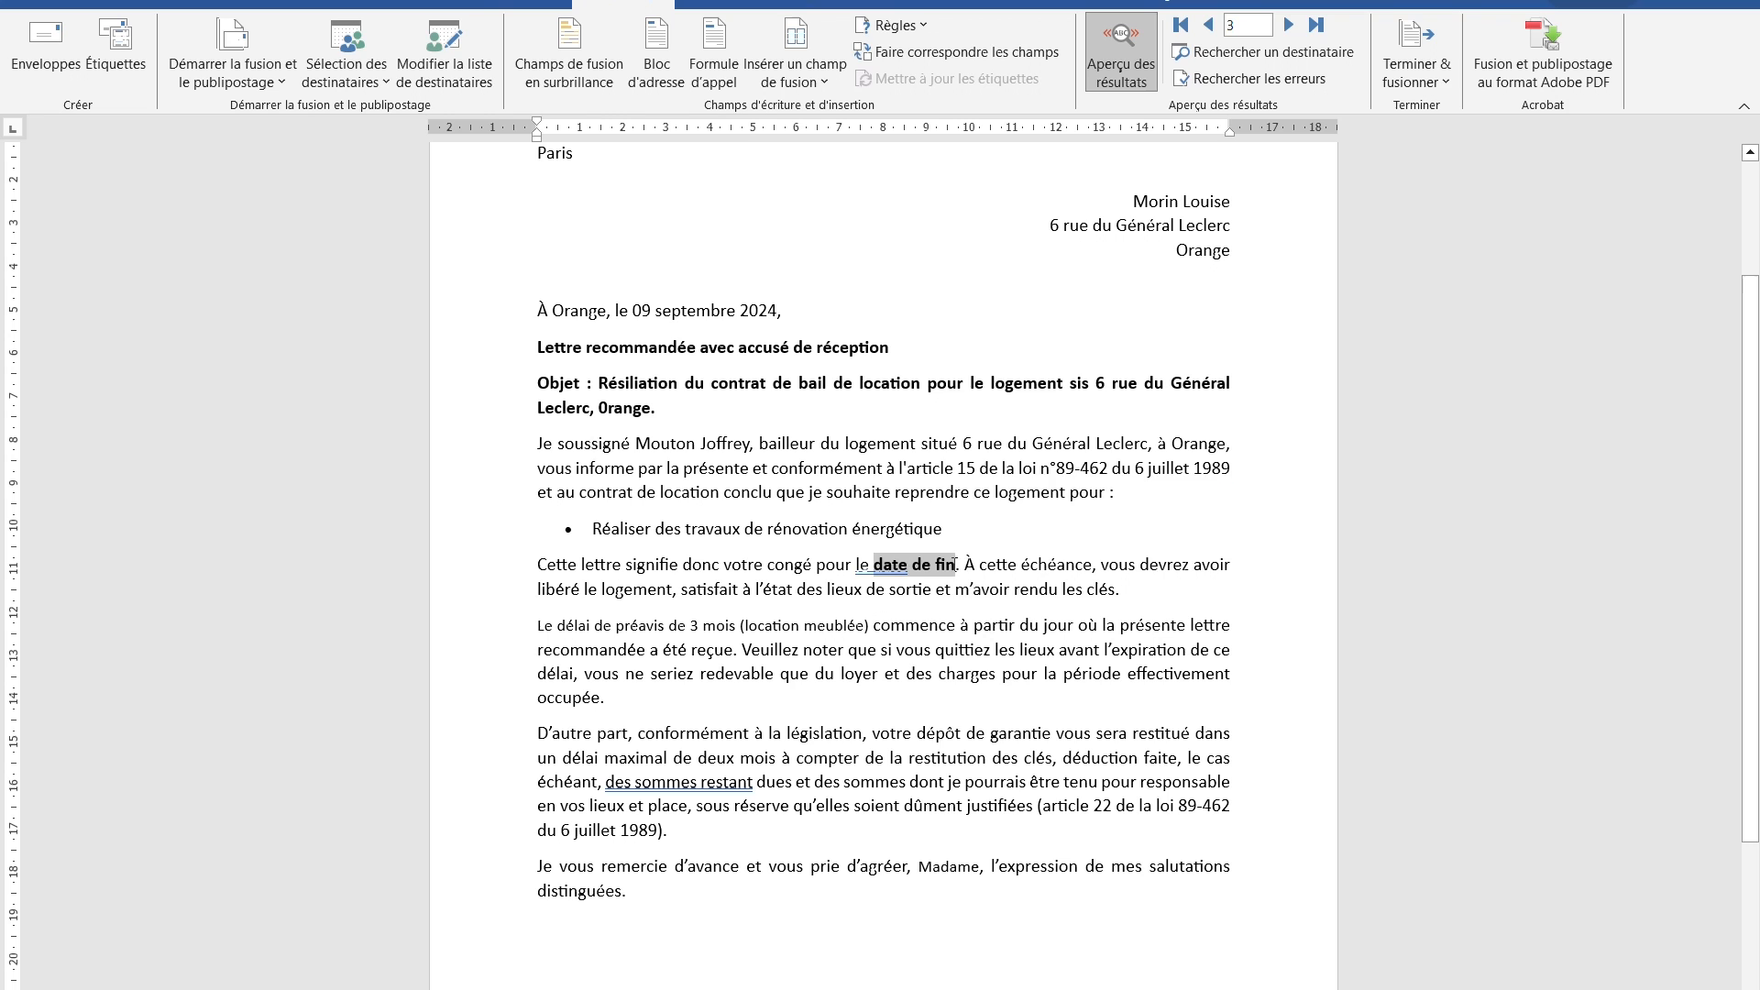
left_click(925, 25)
left_click(922, 24)
left_click(923, 28)
left_click(952, 117)
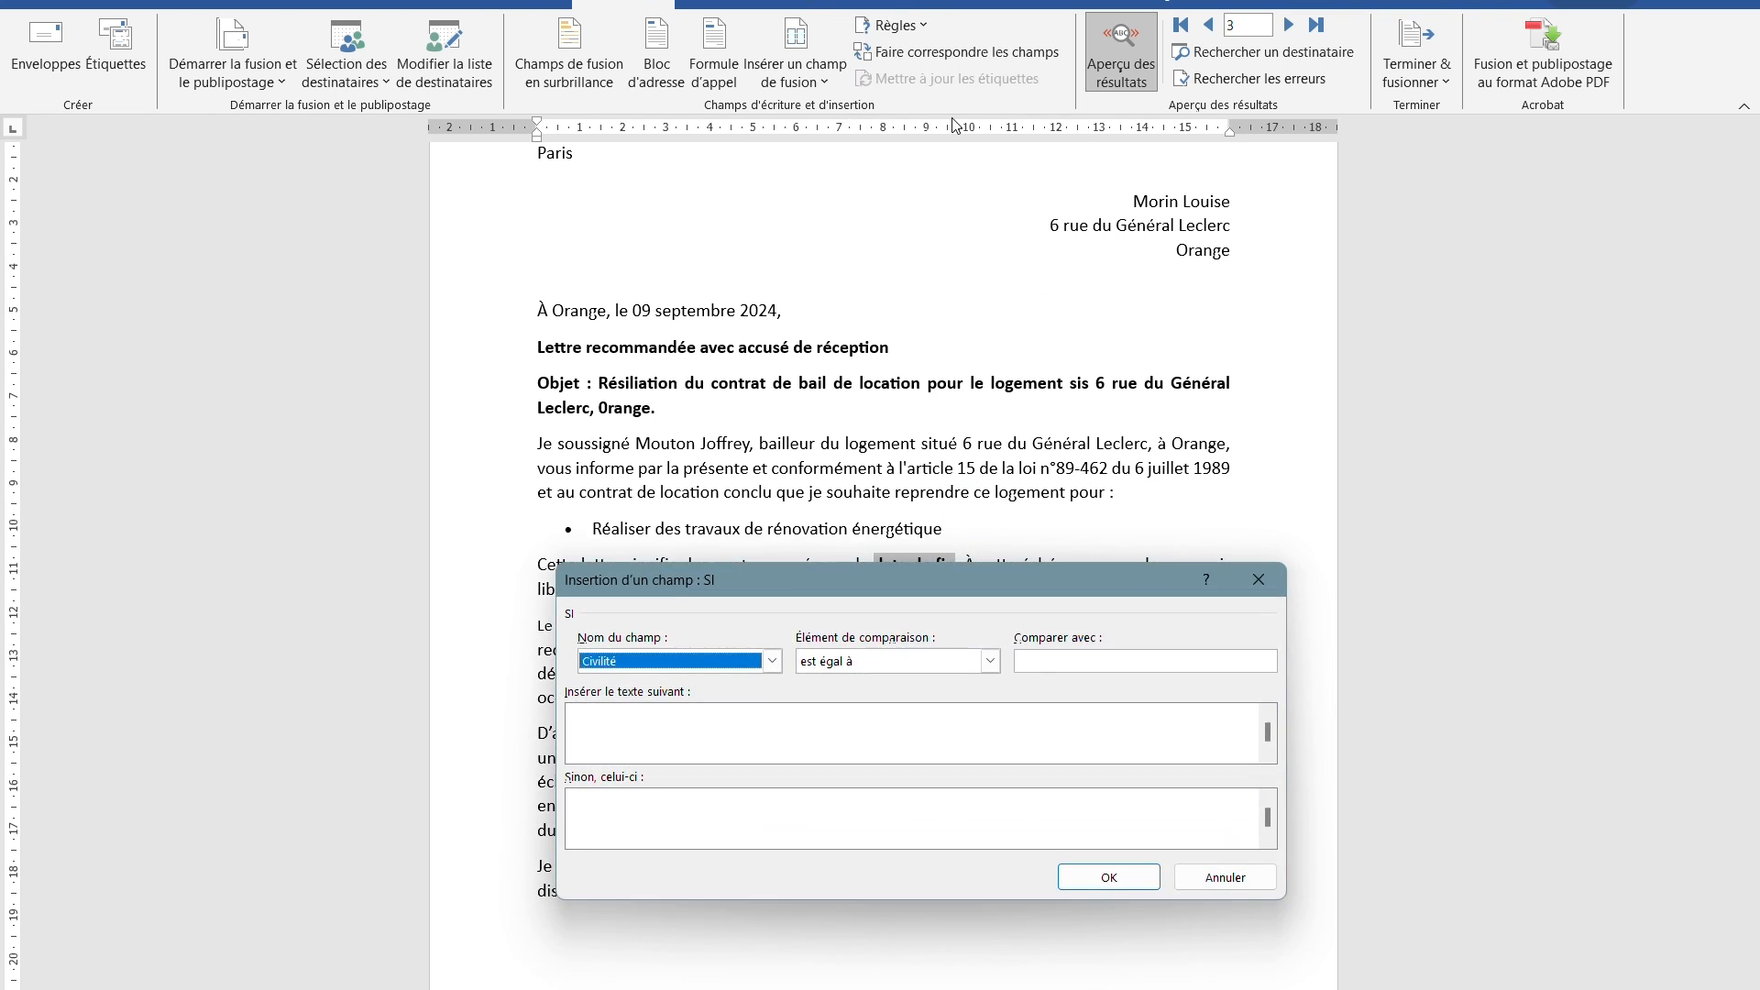
left_click(773, 661)
left_click(707, 739)
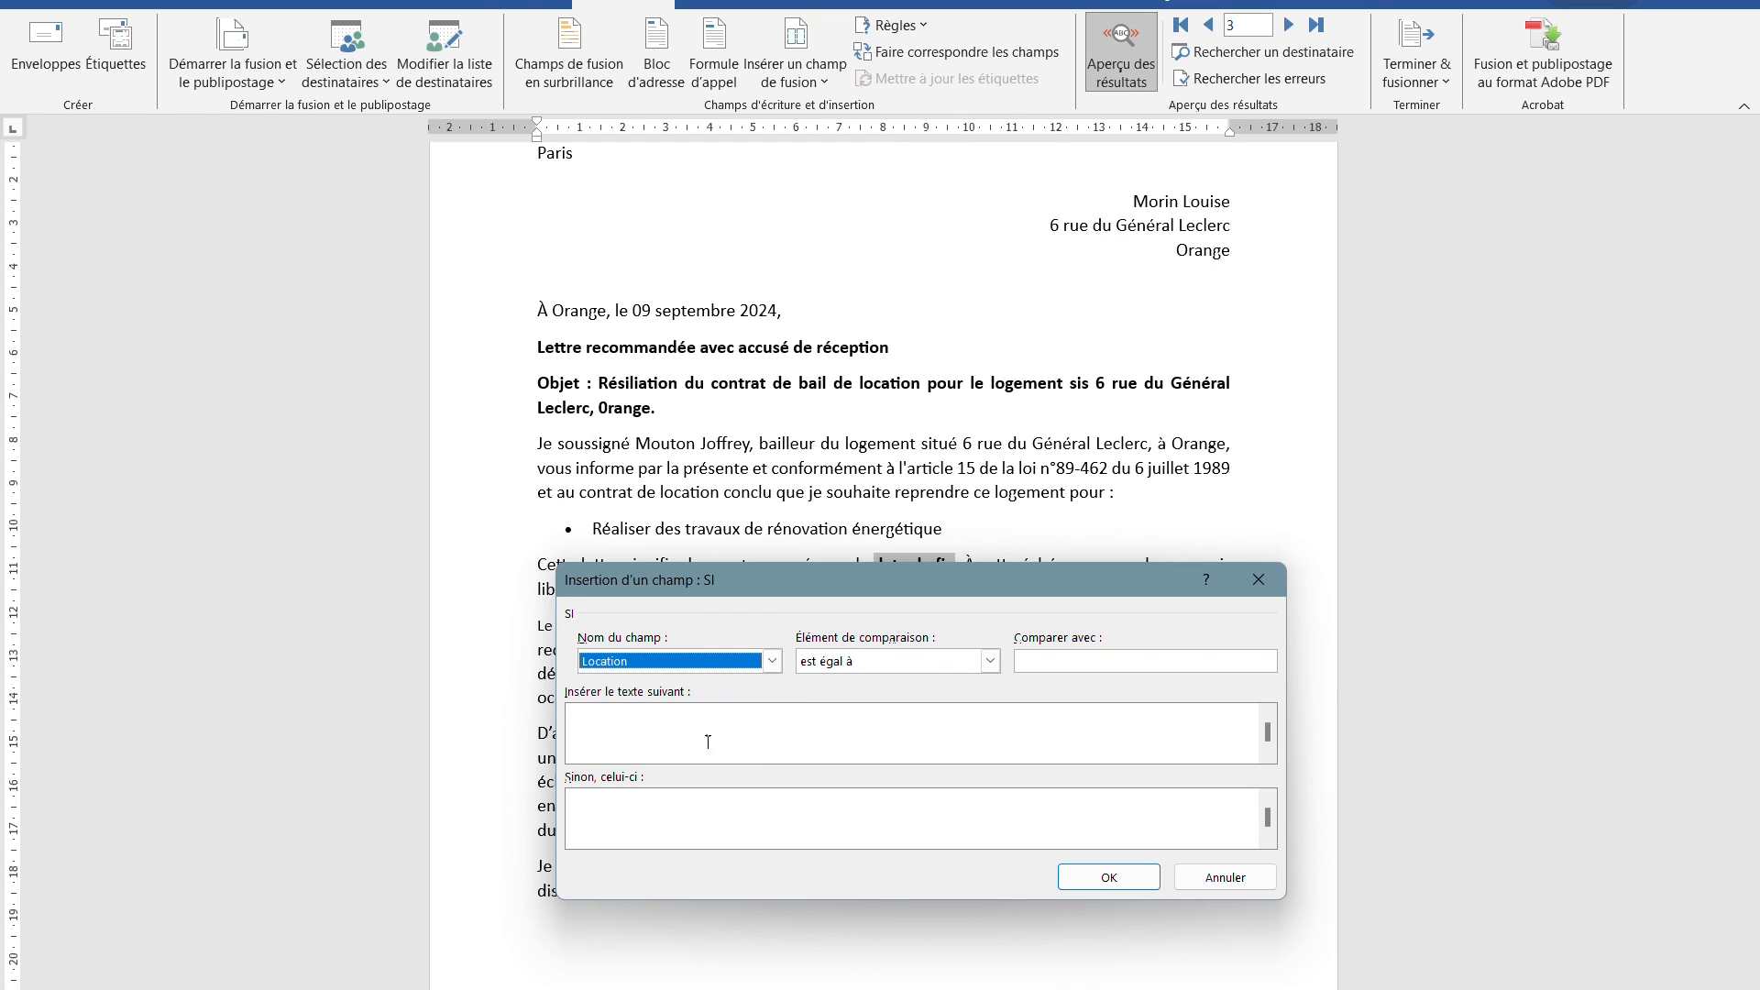
left_click(1086, 662)
type("Non meublée")
- Make the end-date rule insert "15/03/2025" when the condition is met and "15/12/2024" otherwise, and add it to the letter
left_click(974, 743)
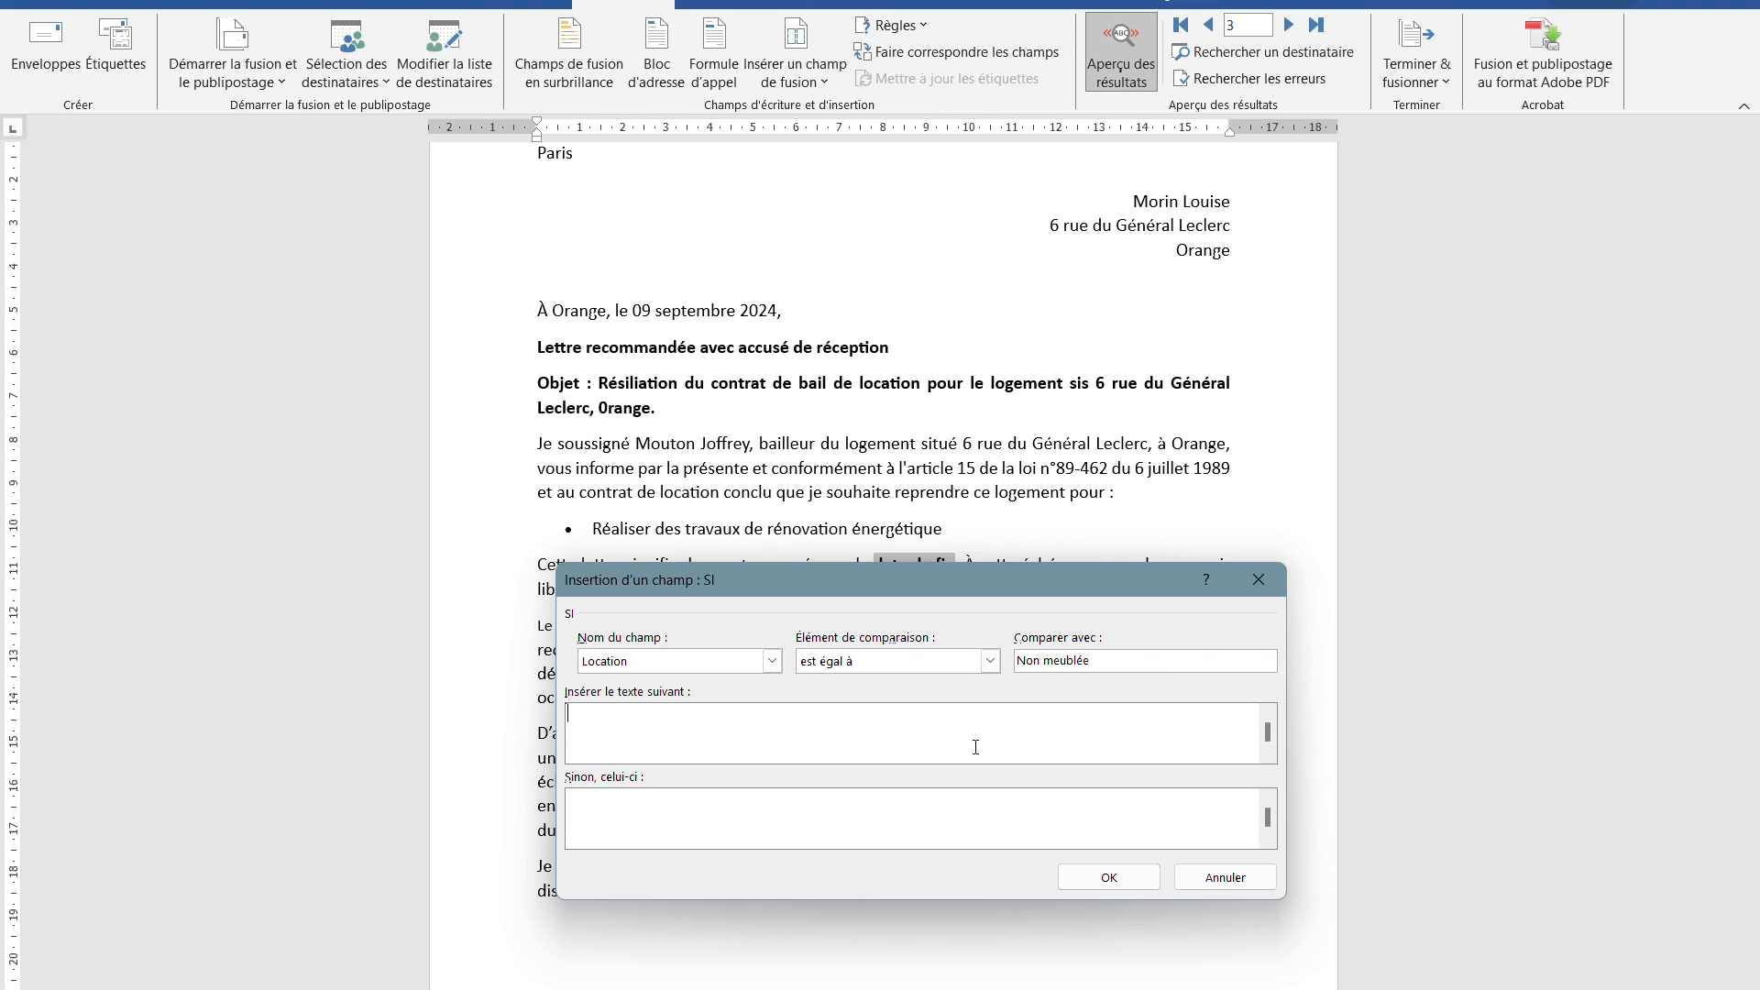
left_click(976, 747)
type("15/03/2025")
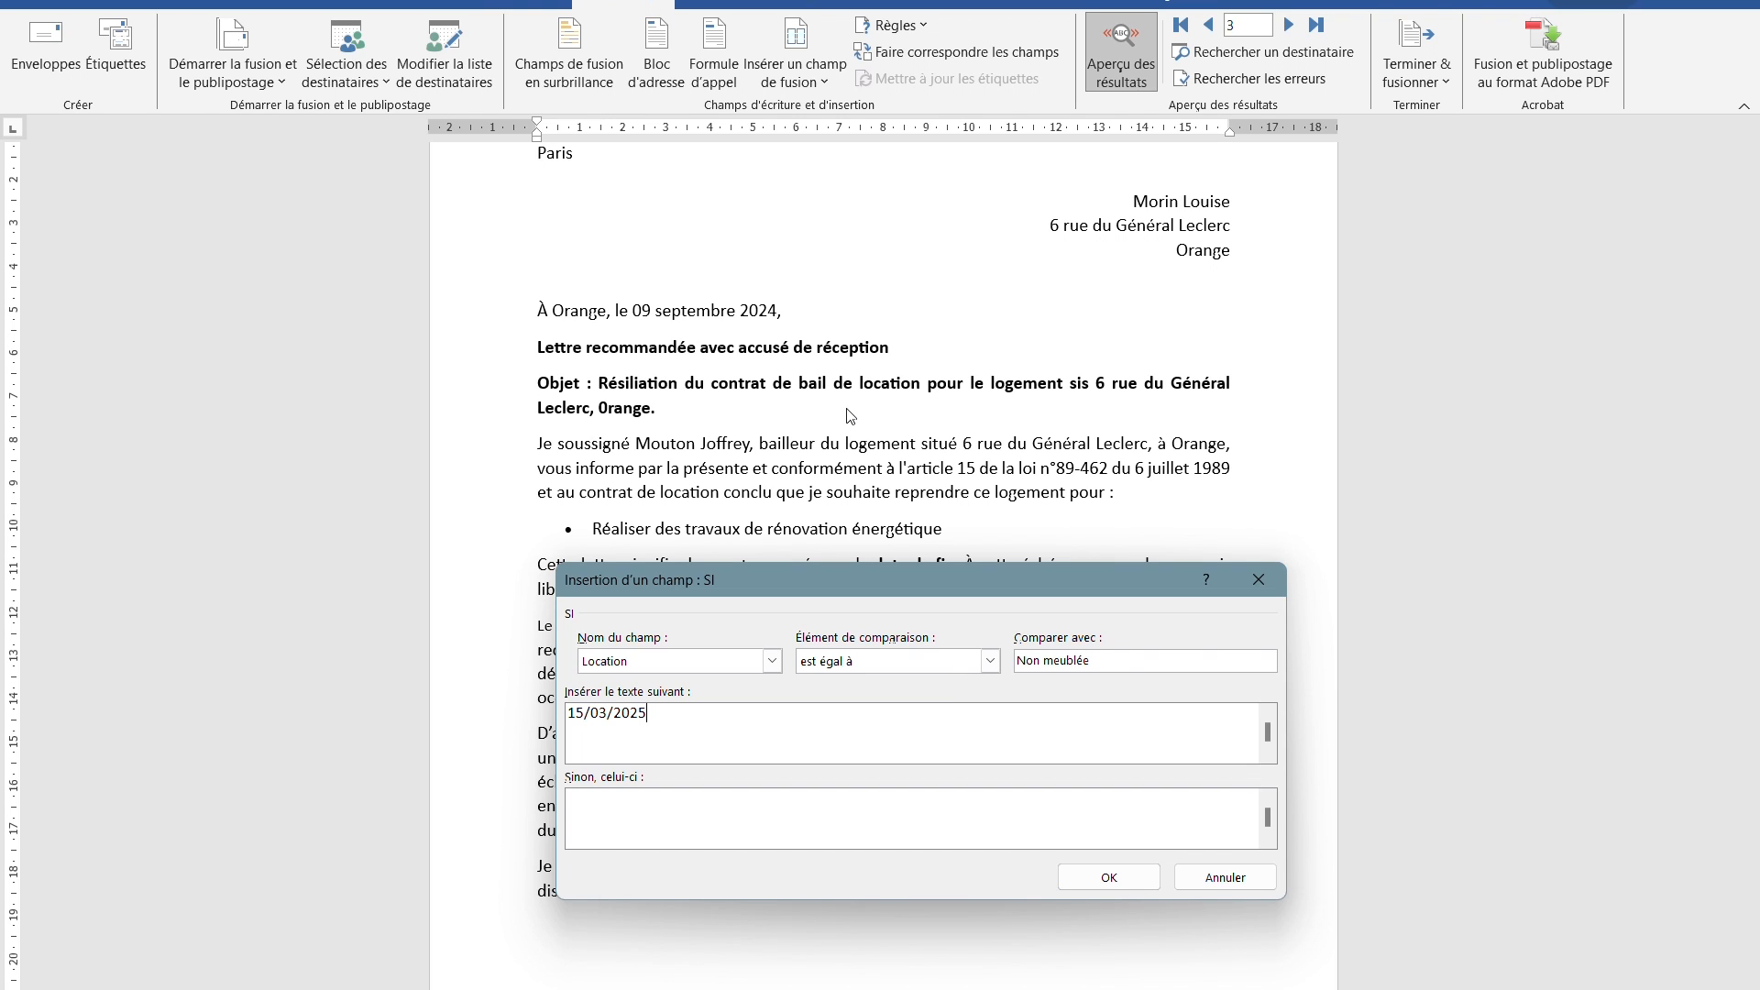
left_click(687, 829)
type("15/12/2024")
left_click(1109, 877)
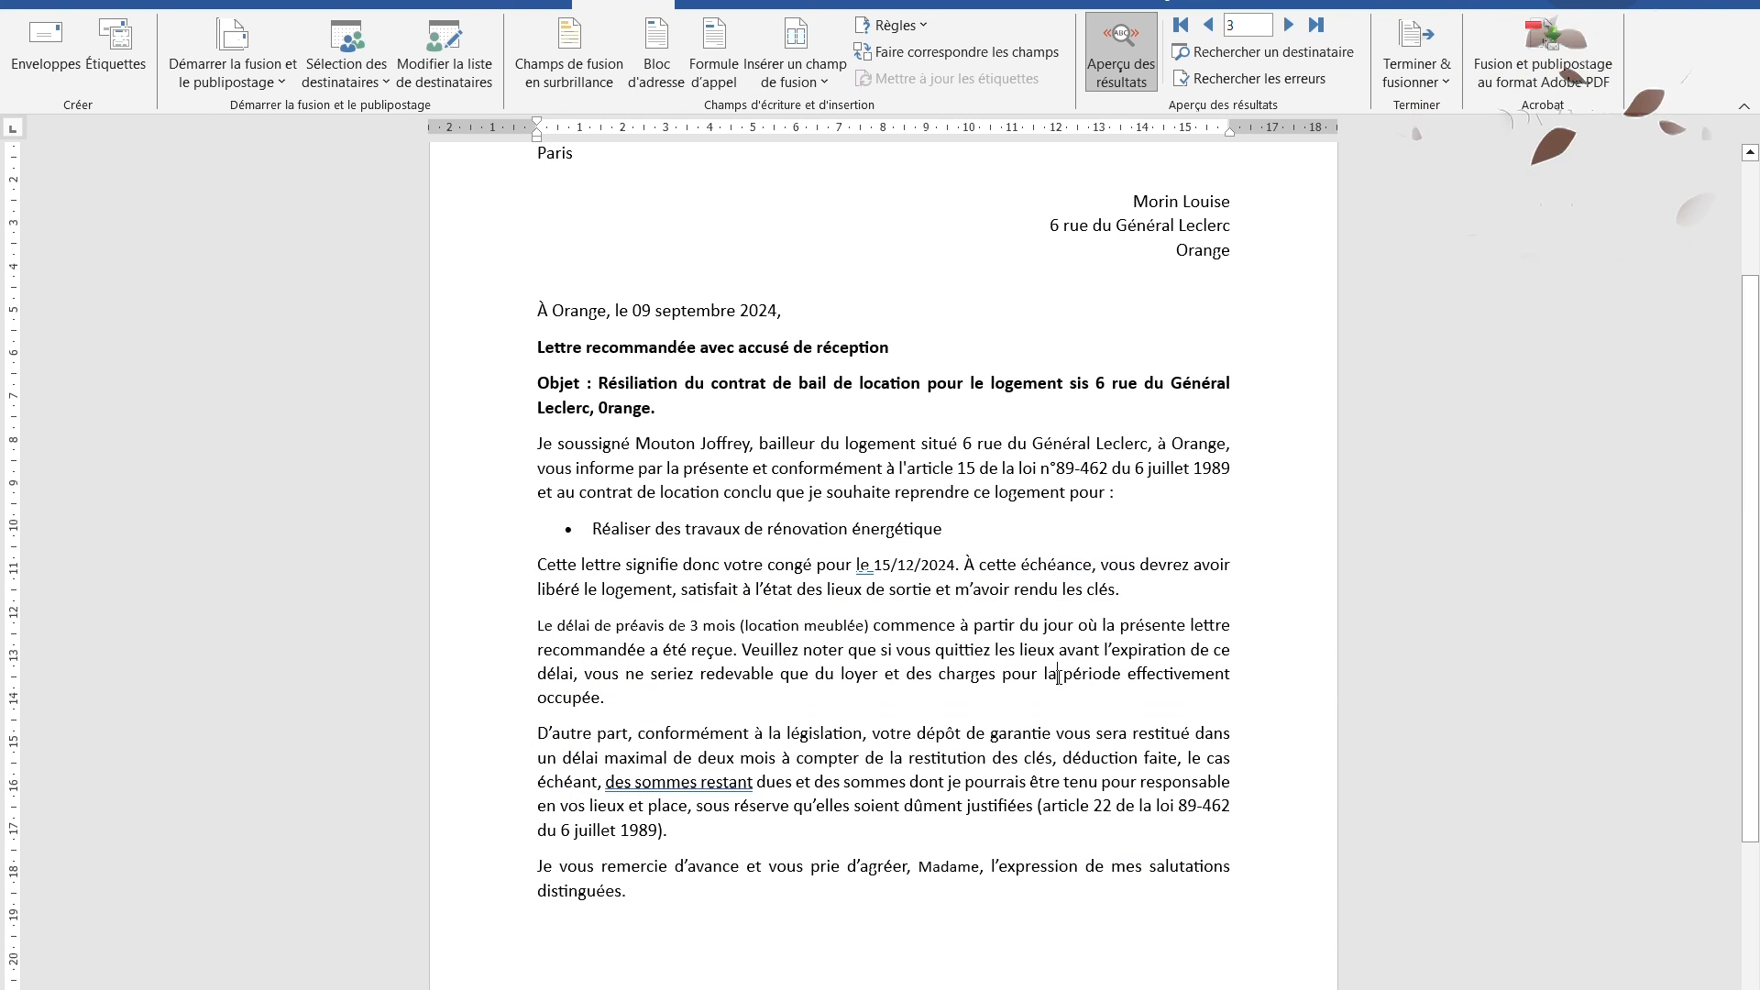
- Check the recipient's name fields, civility, notice period and end date in the third record's merged letter
scroll(1138, 249, "up", 1)
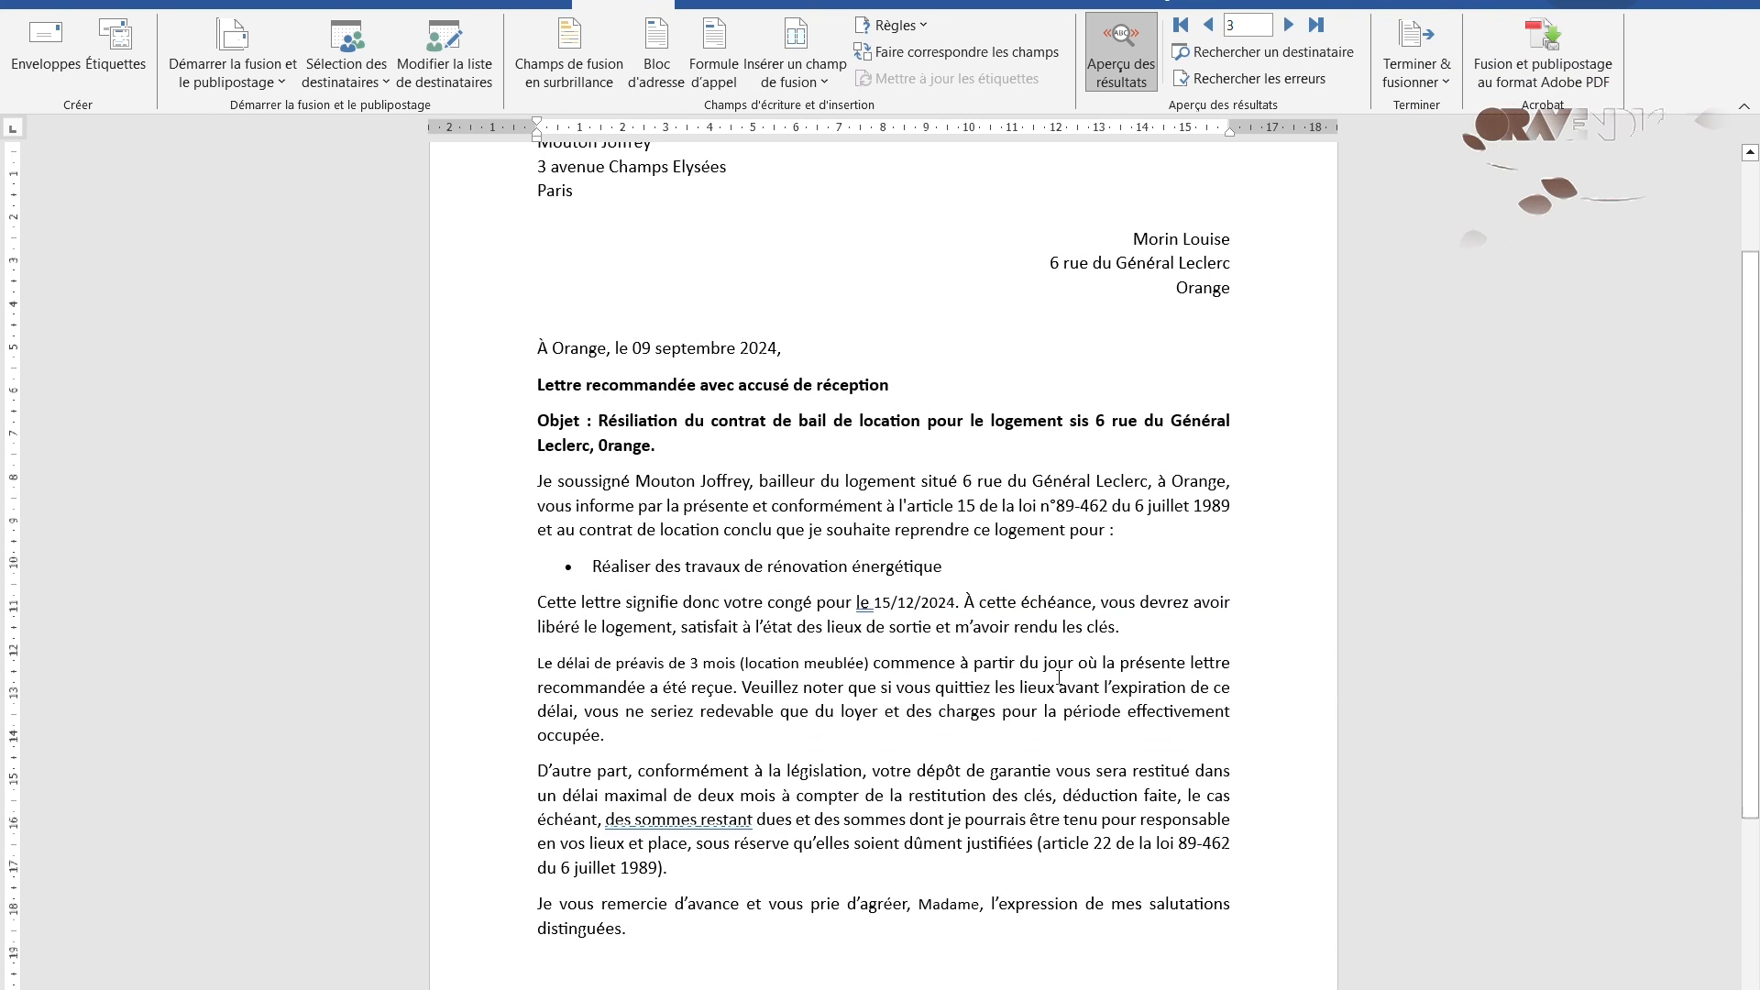
left_click(1138, 243)
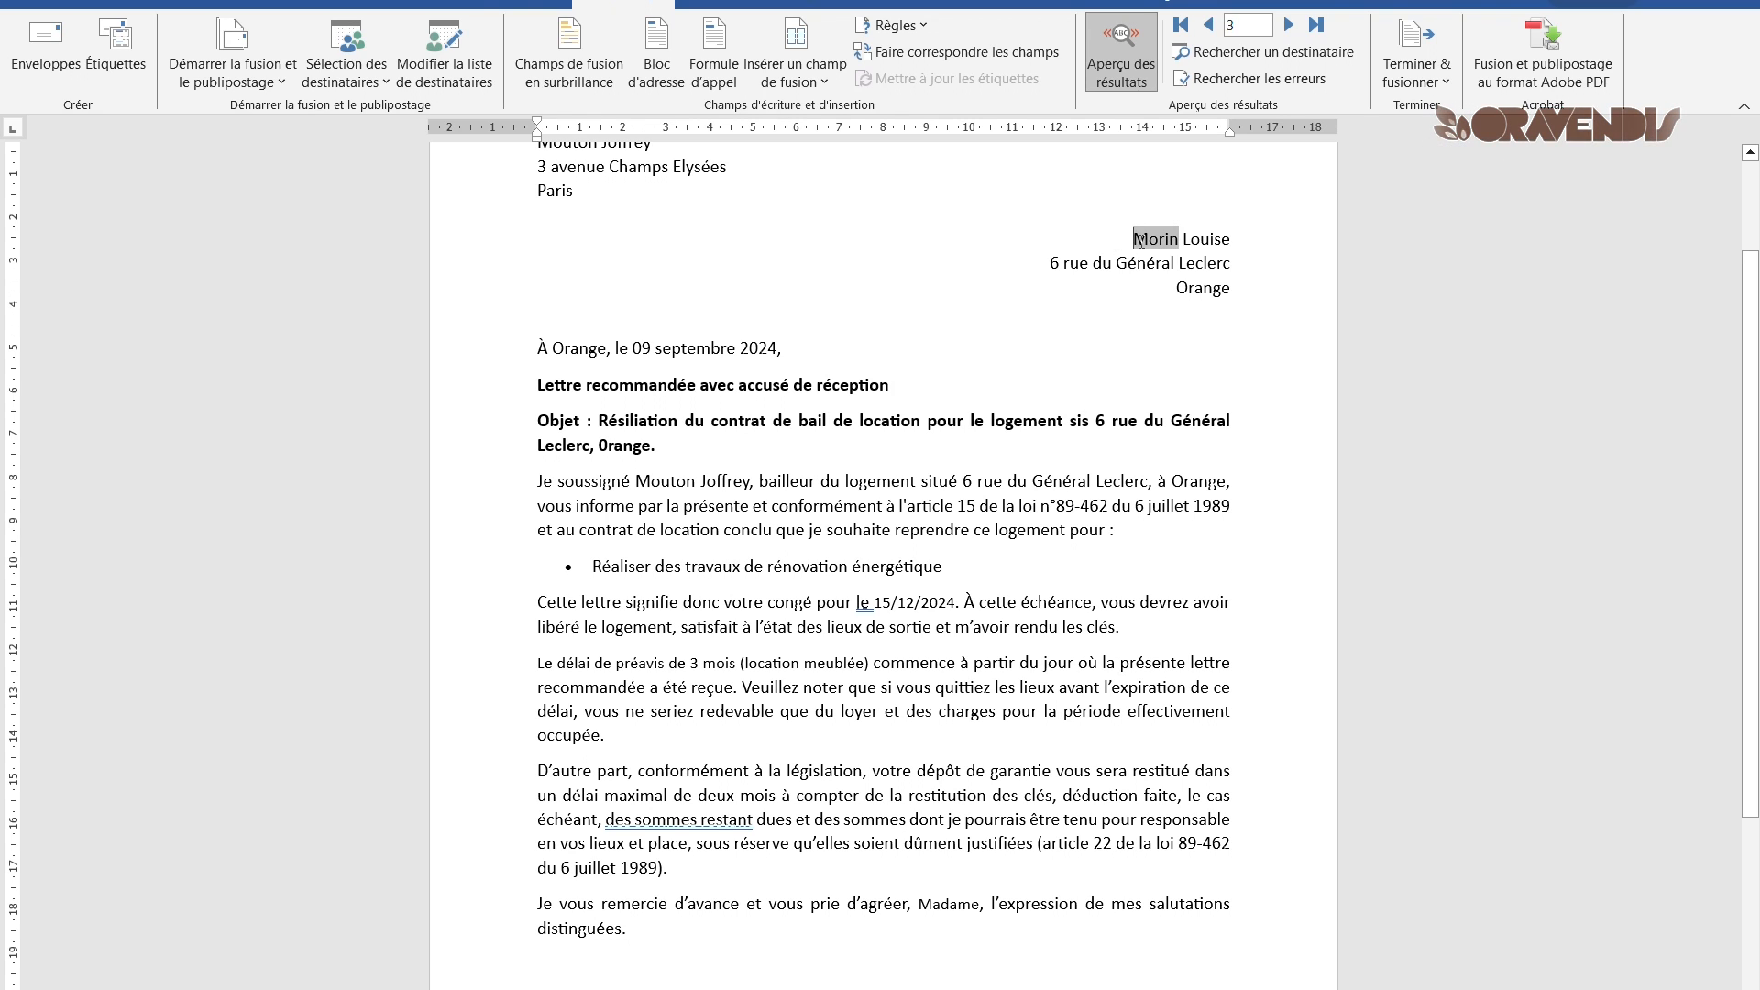
left_click(1219, 231)
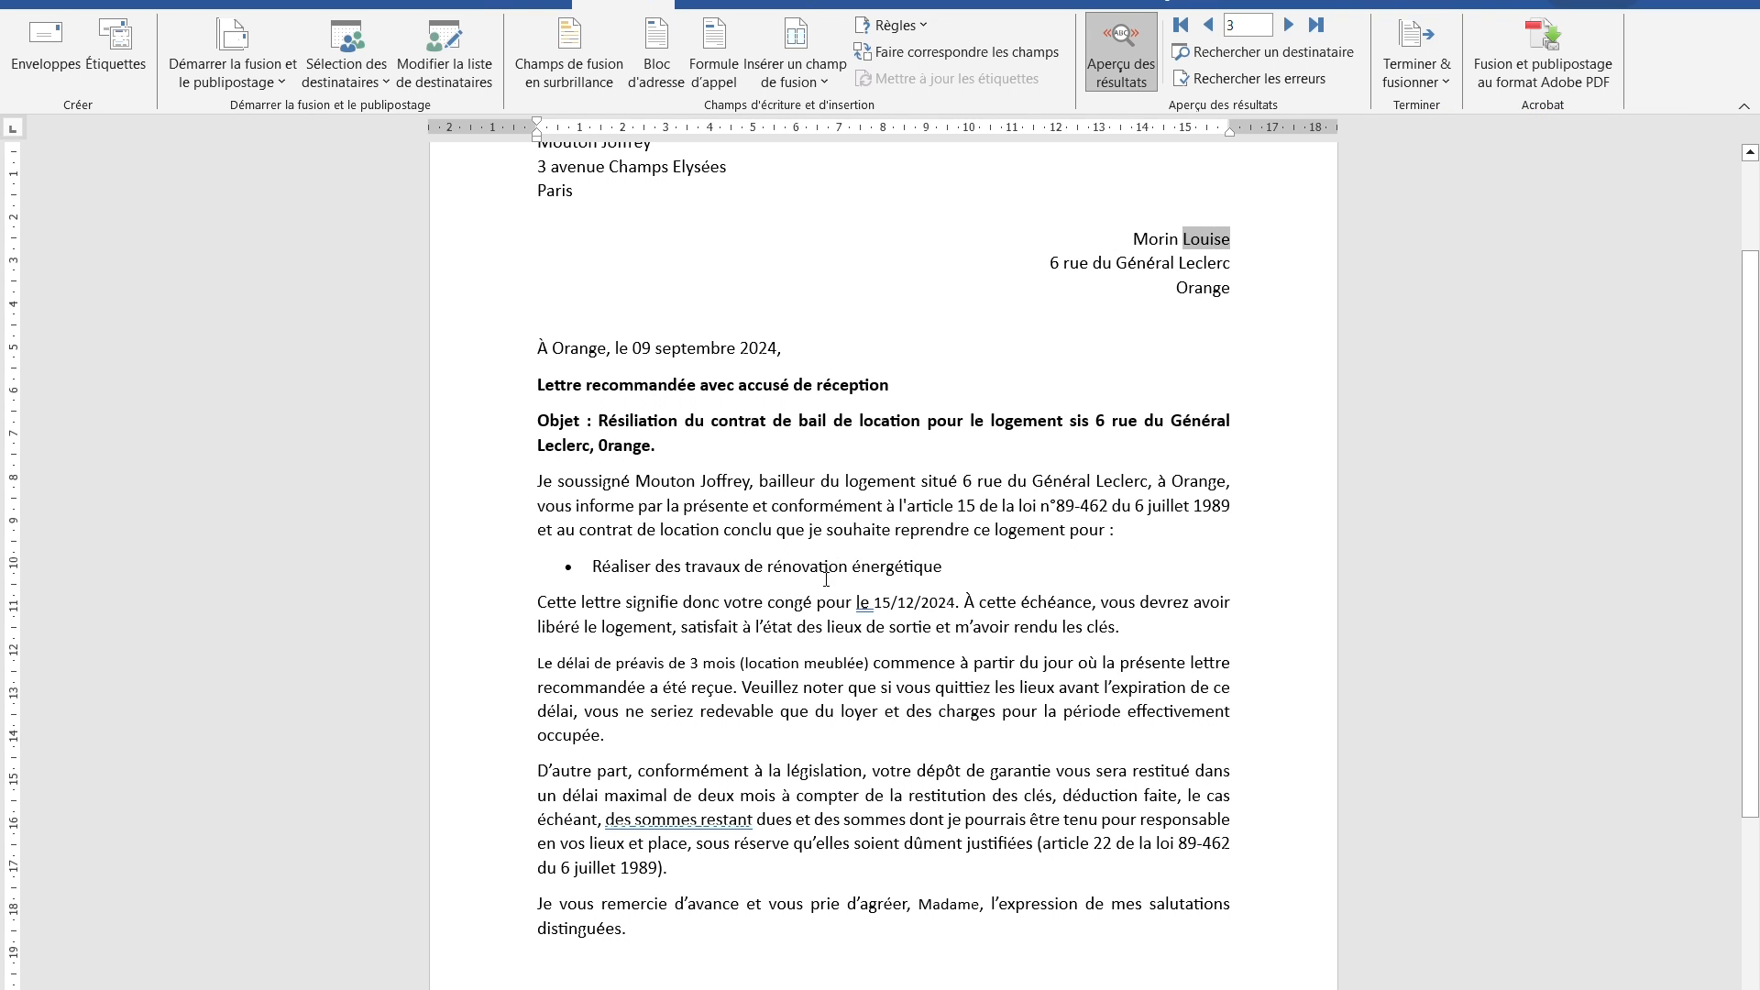
left_click(945, 903)
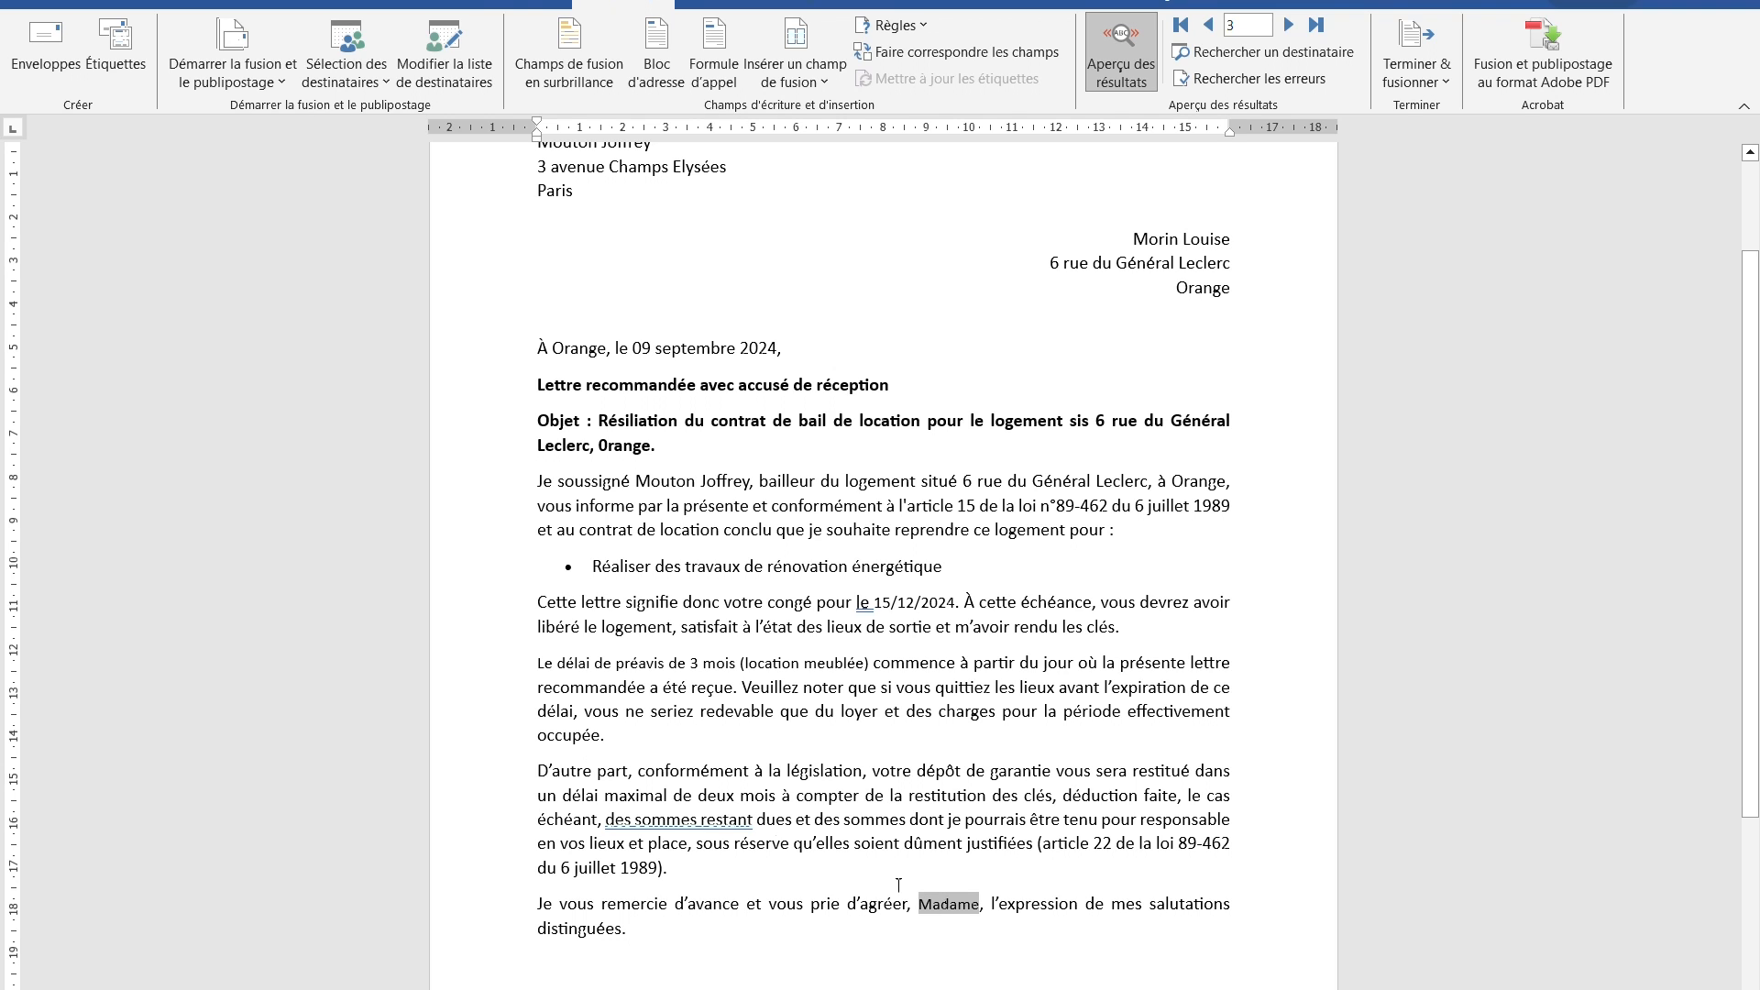
double_click(576, 665)
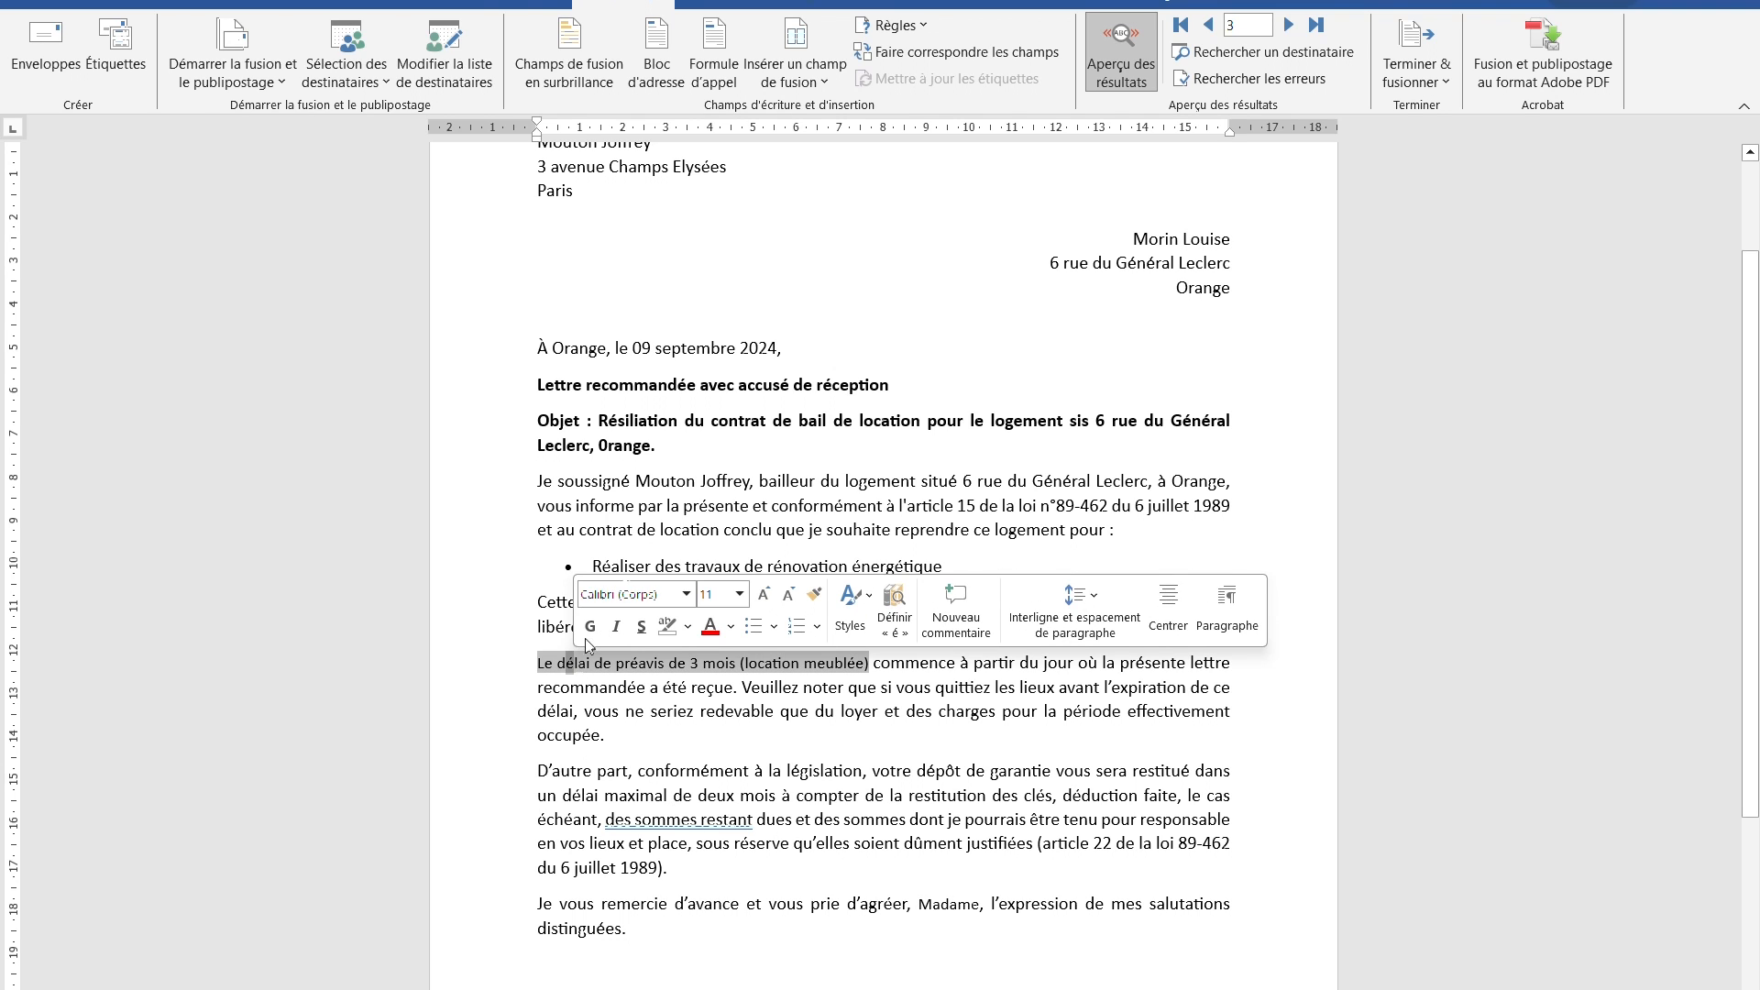
left_click(941, 602)
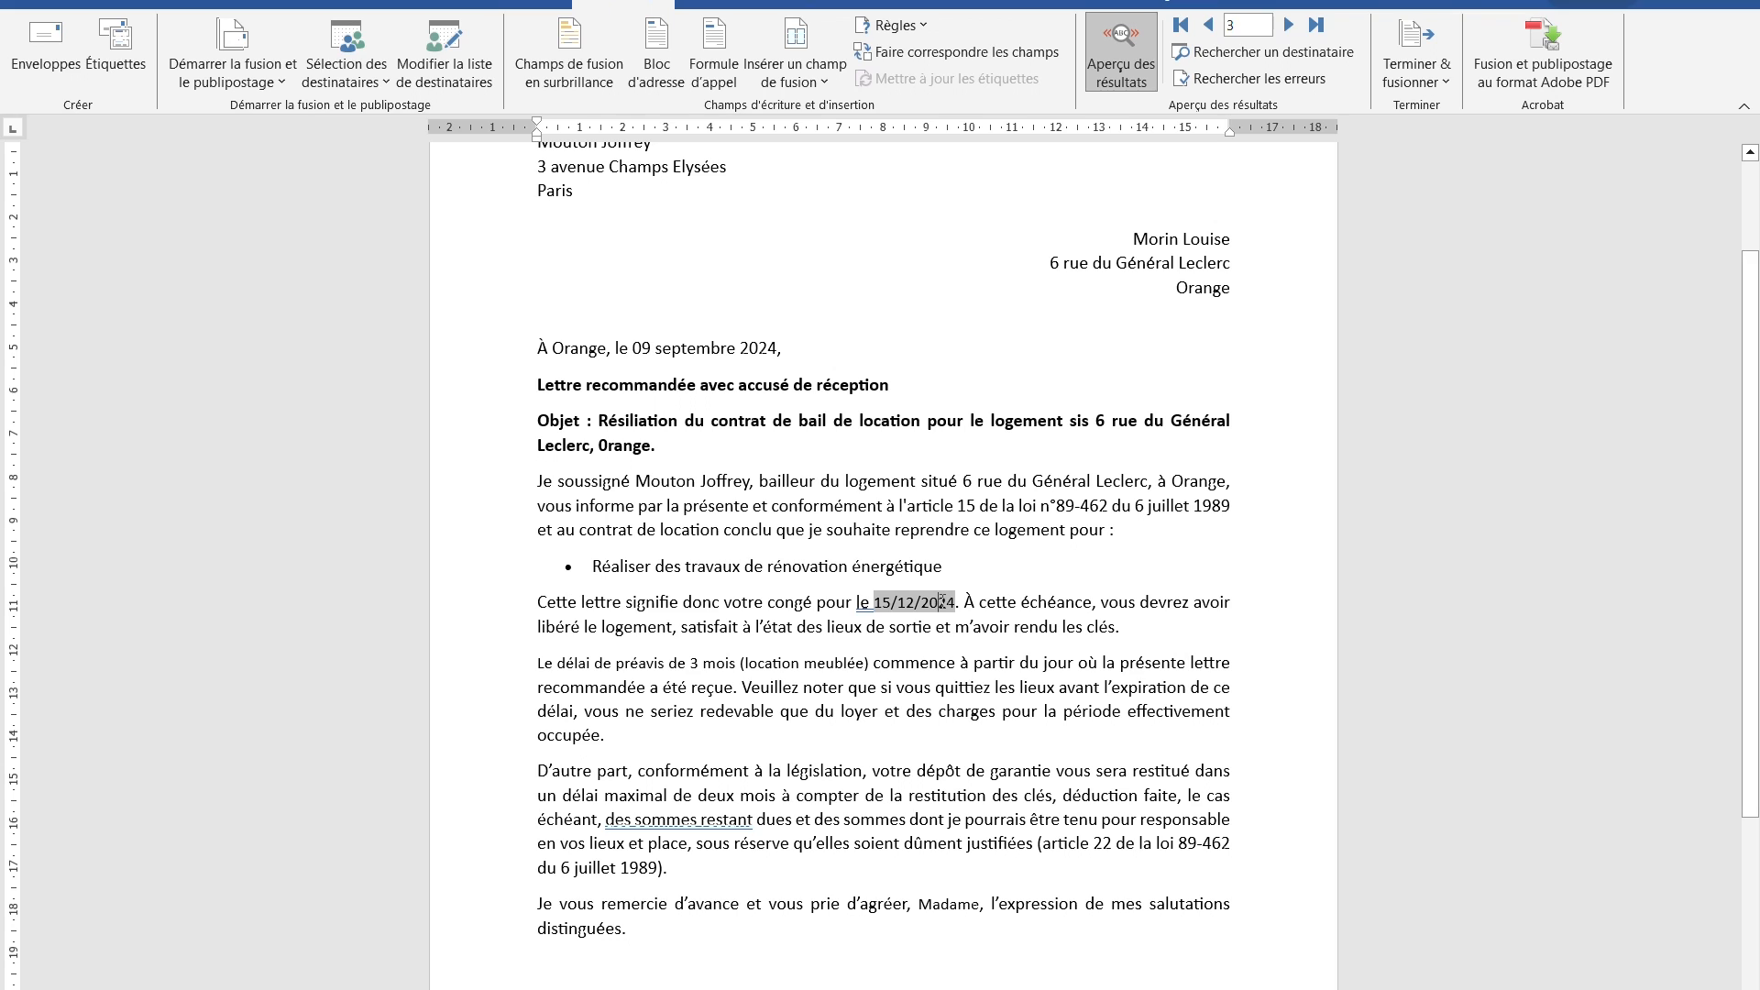
- Preview records 4 to 6 and check the civility, notice period and end date inserted by the rules
left_click(1289, 24)
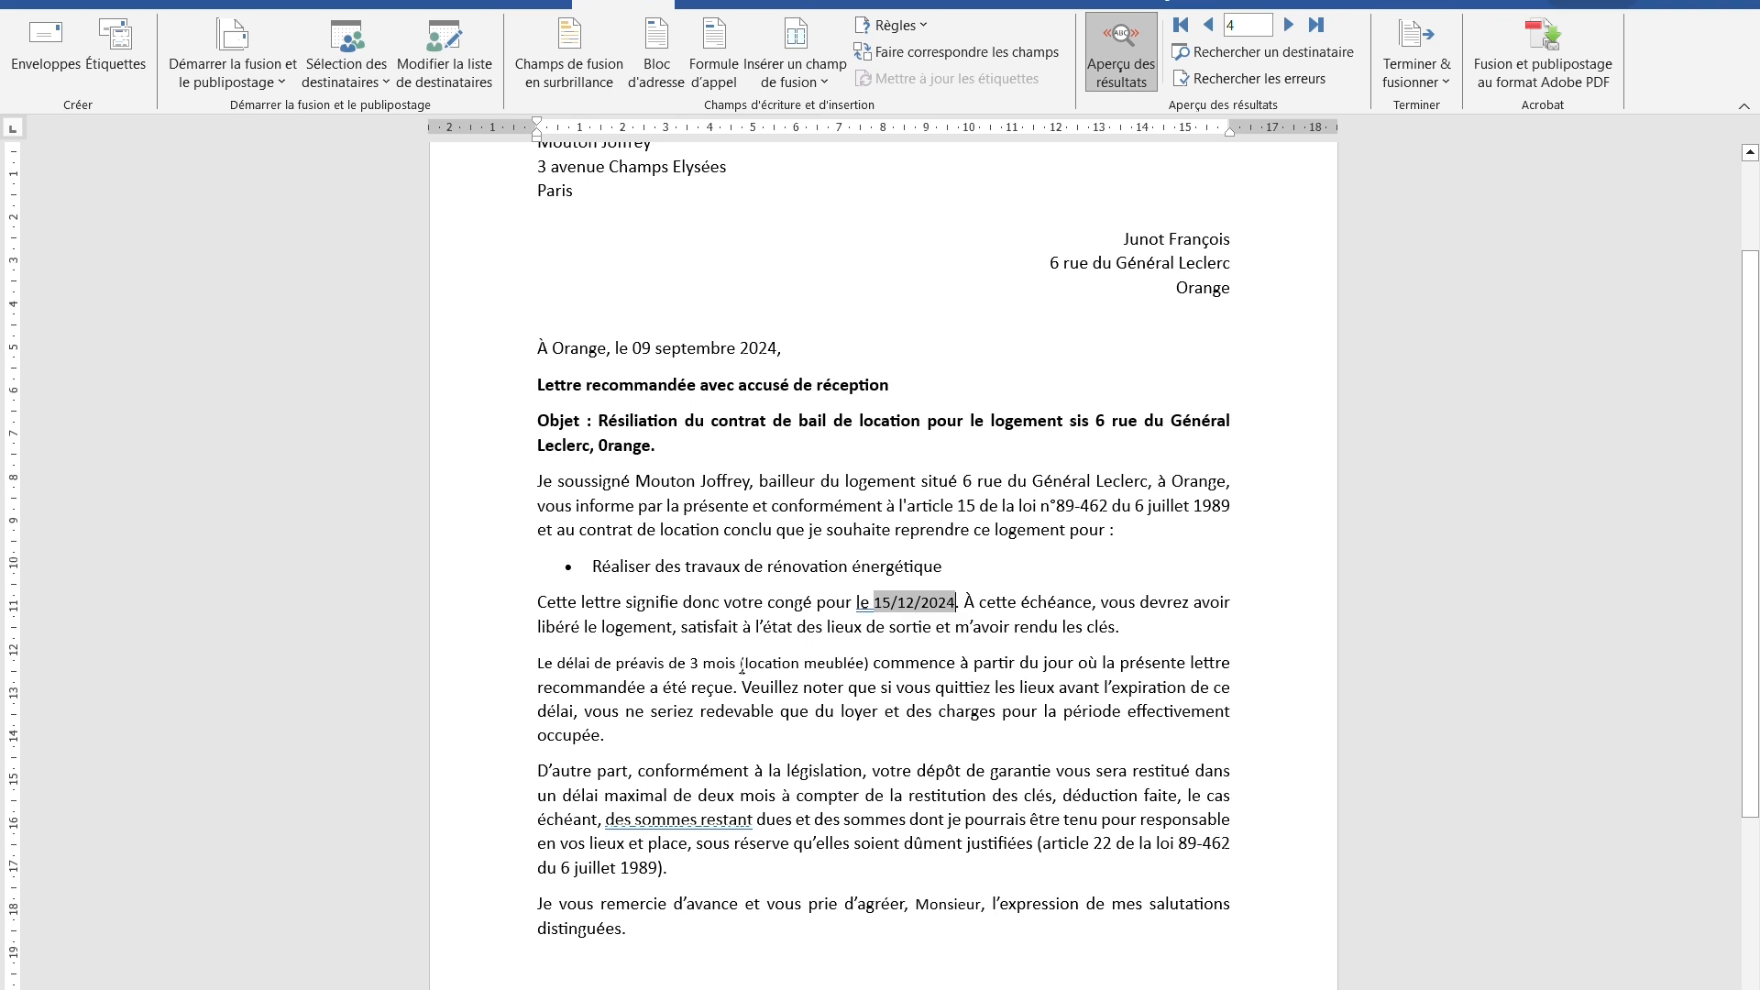
left_click(707, 667)
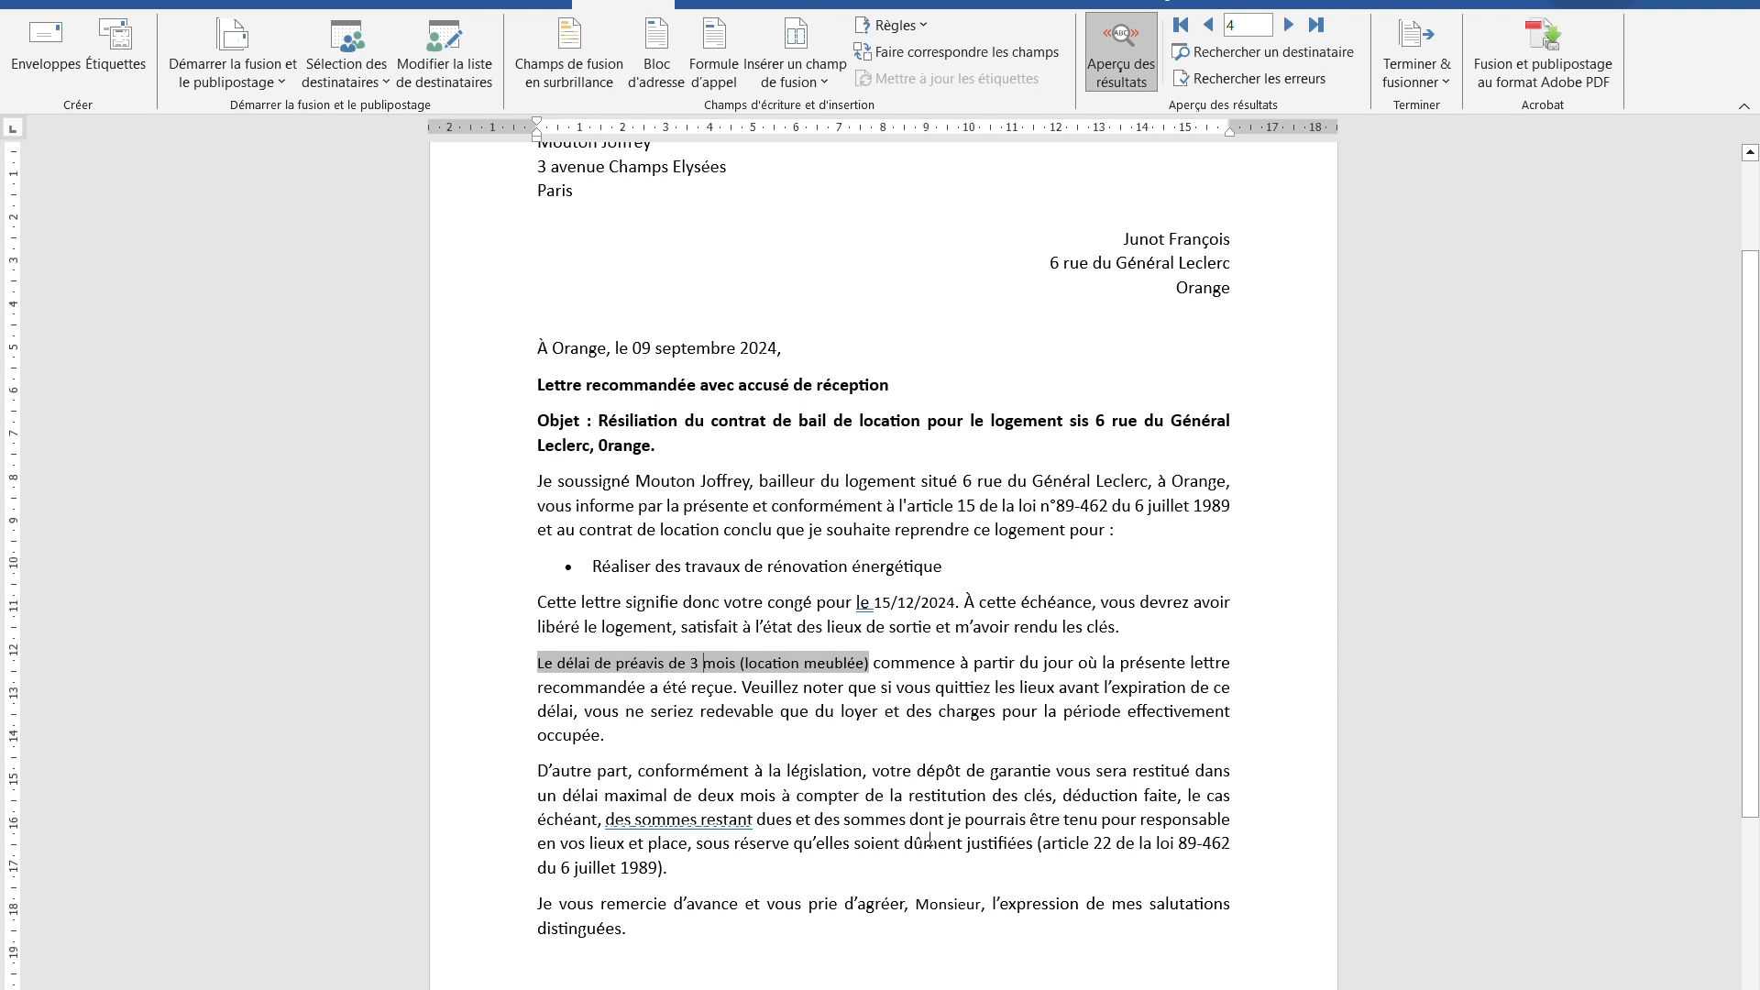
left_click(939, 905)
left_click(1289, 26)
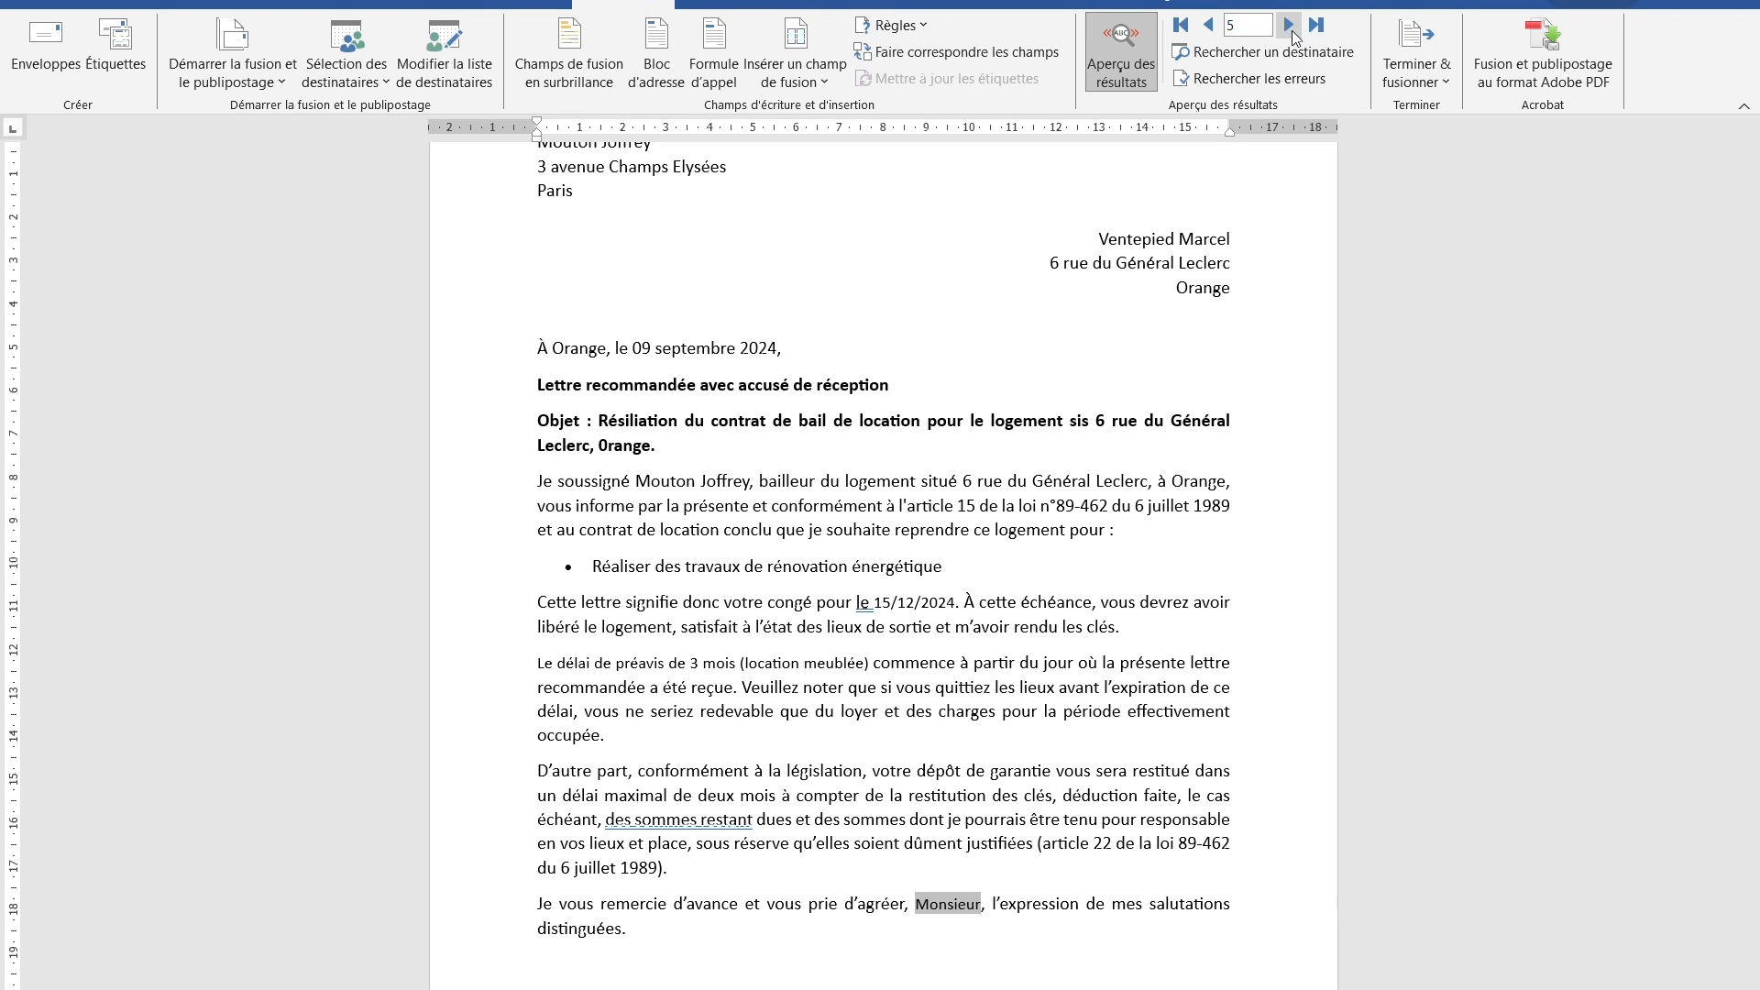
left_click(1289, 26)
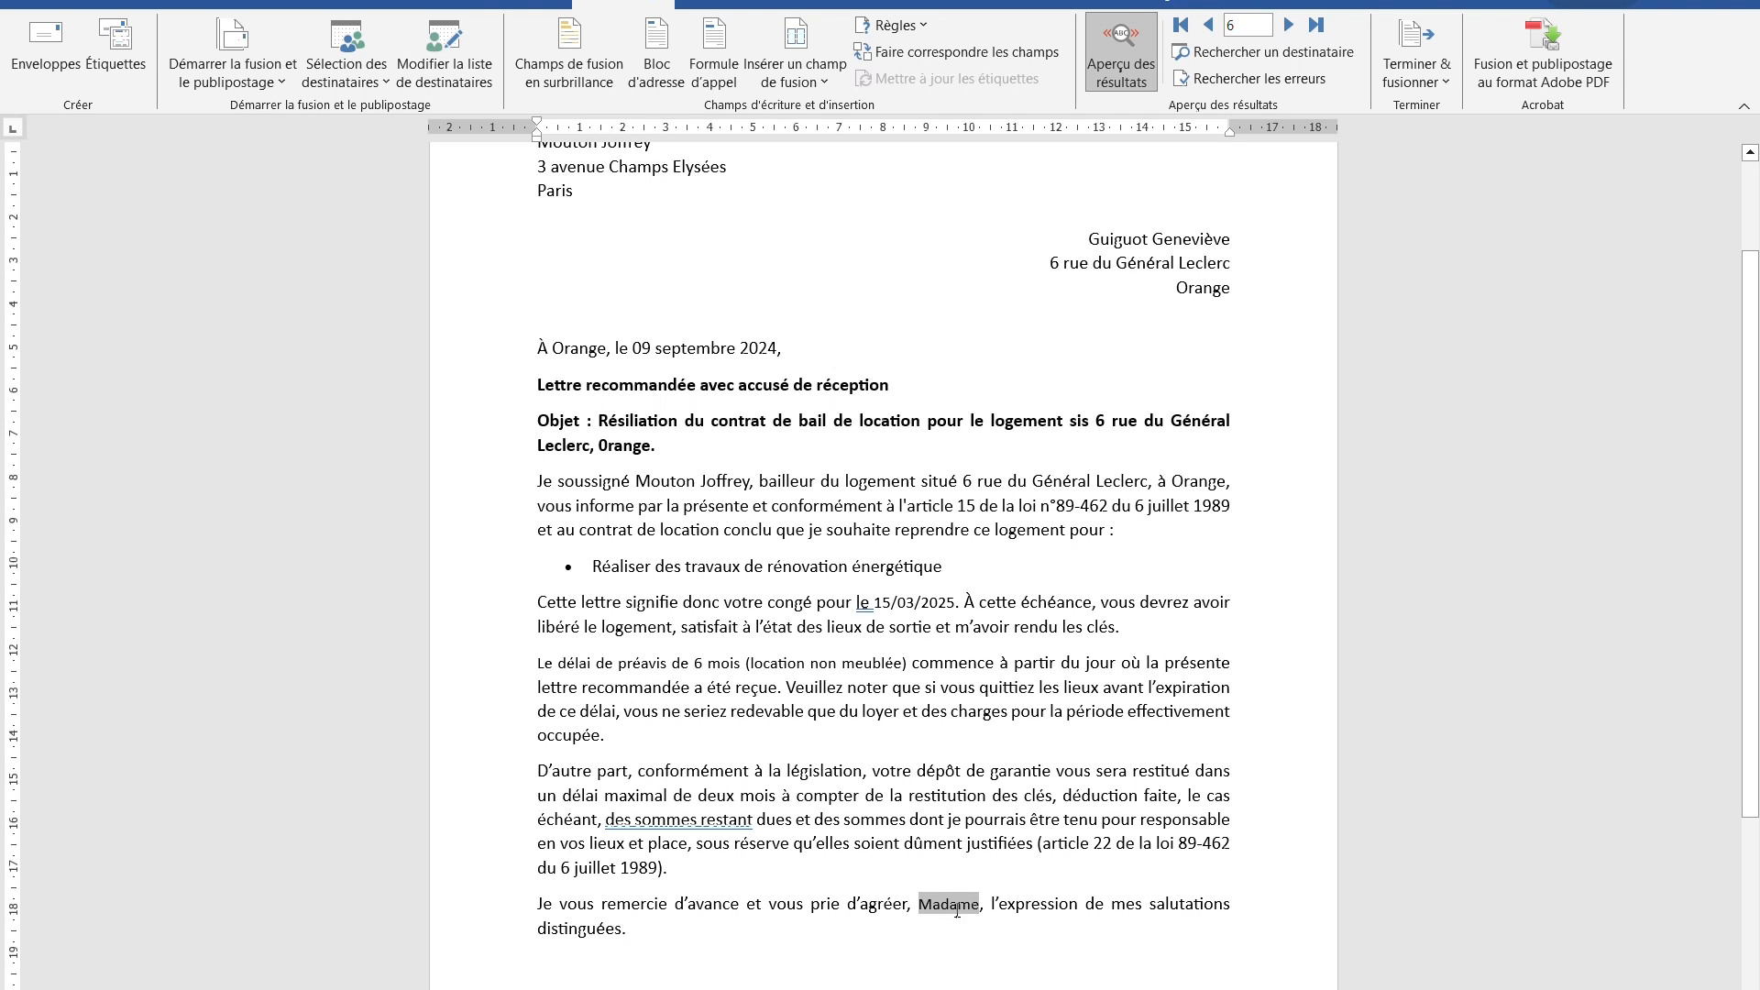
left_click(651, 662)
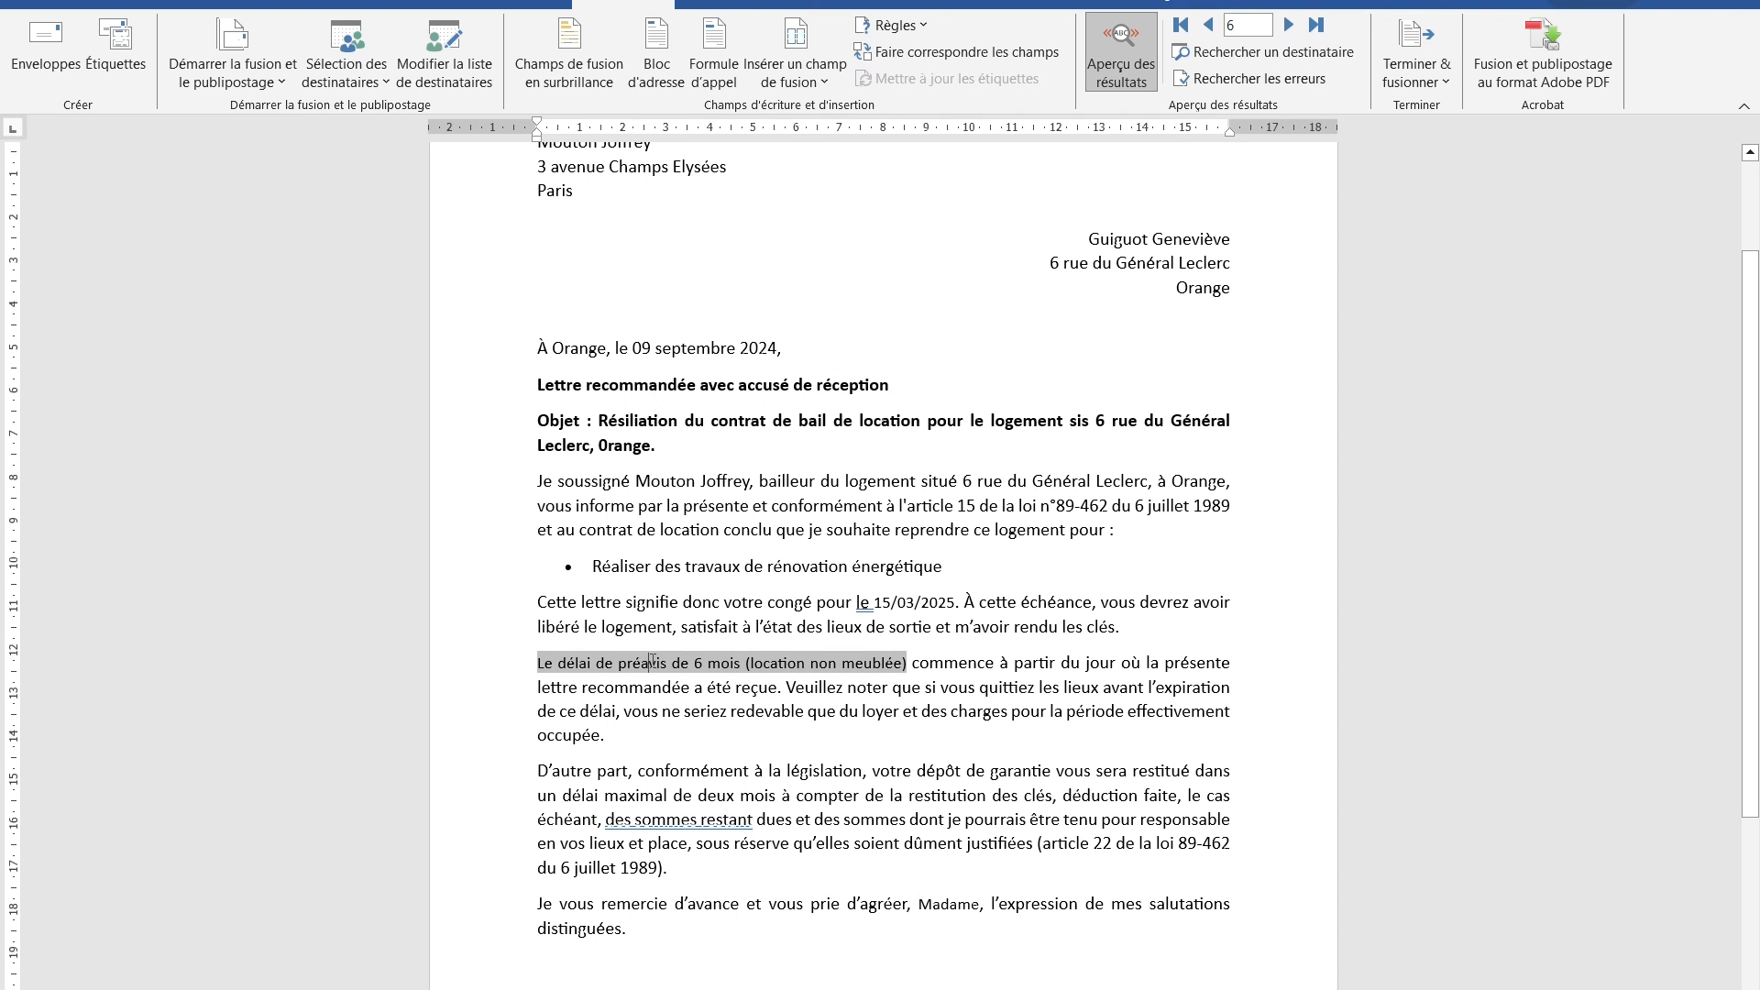
left_click(940, 603)
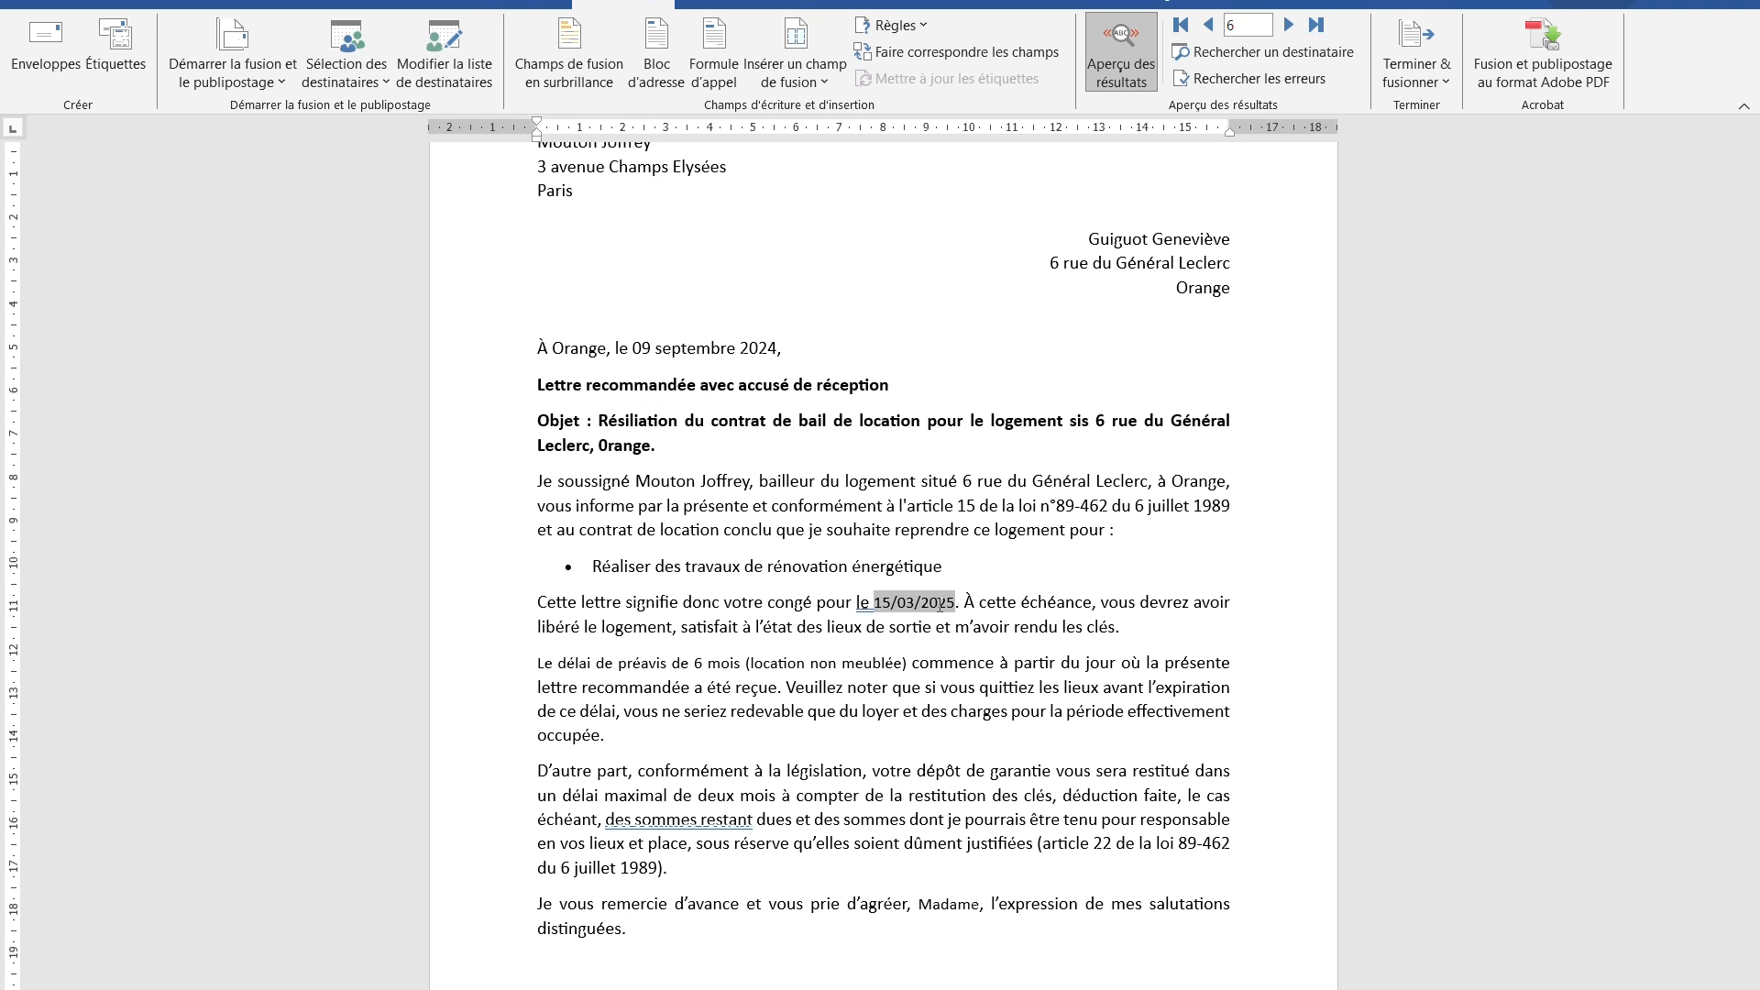
- Show the list of available mail merge rules
left_click(906, 28)
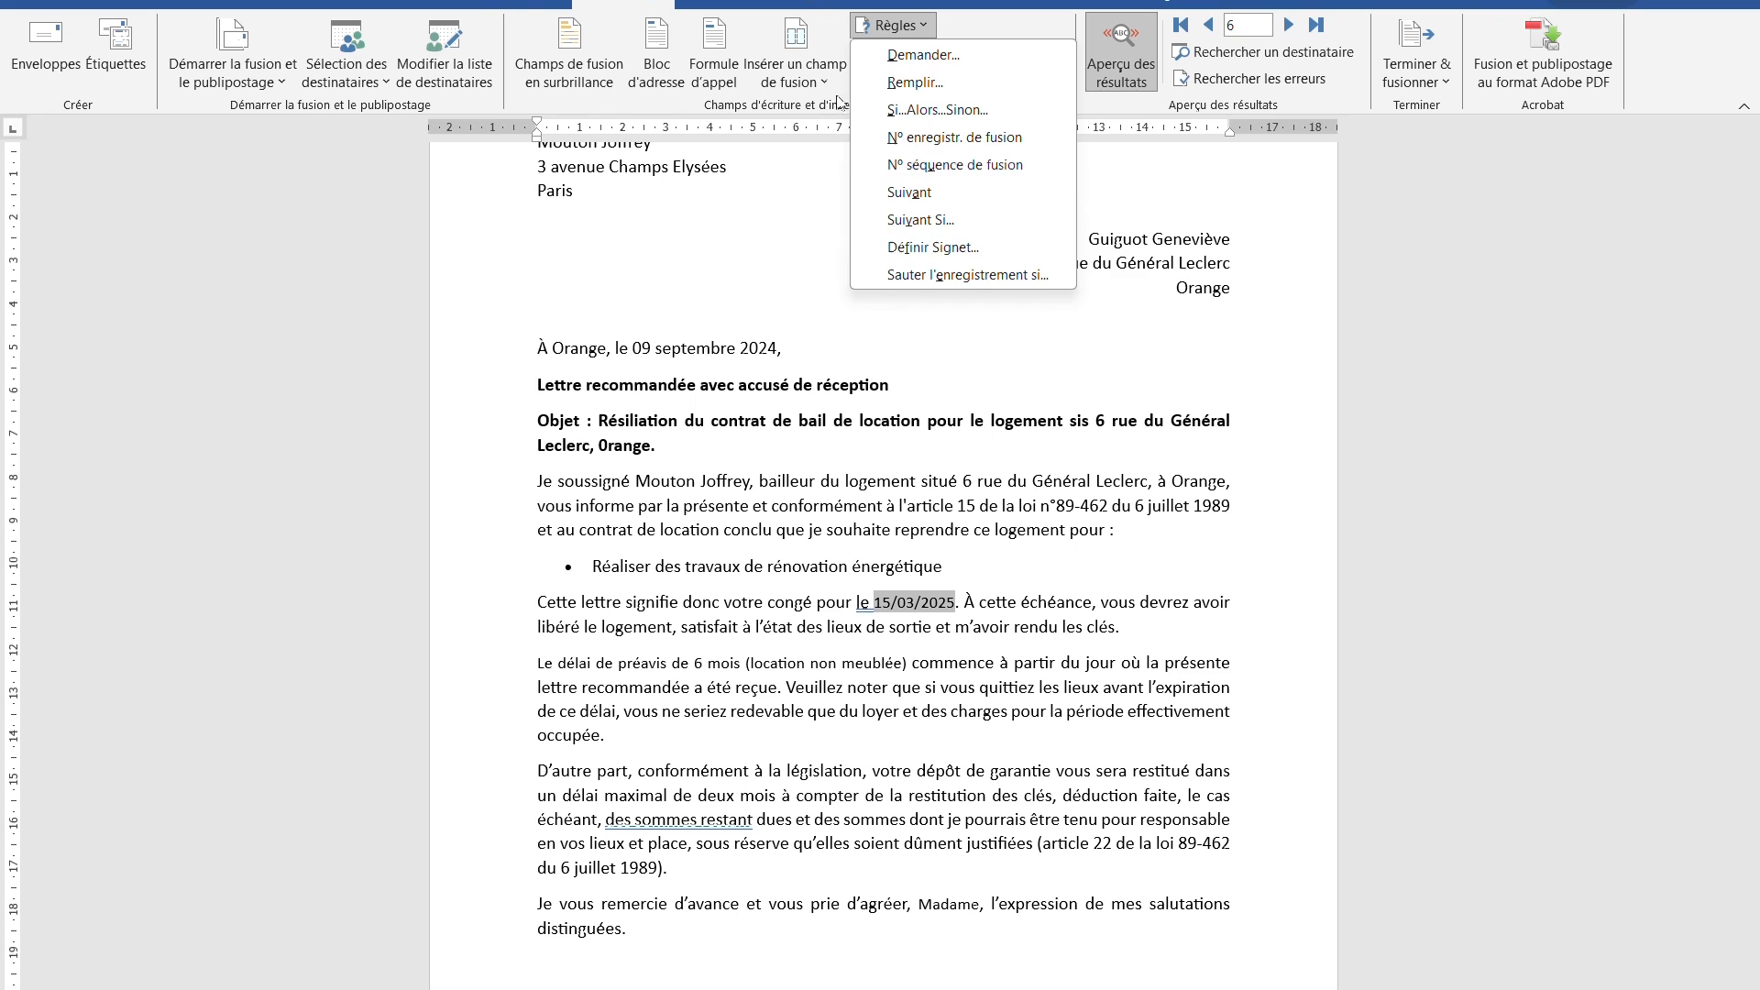